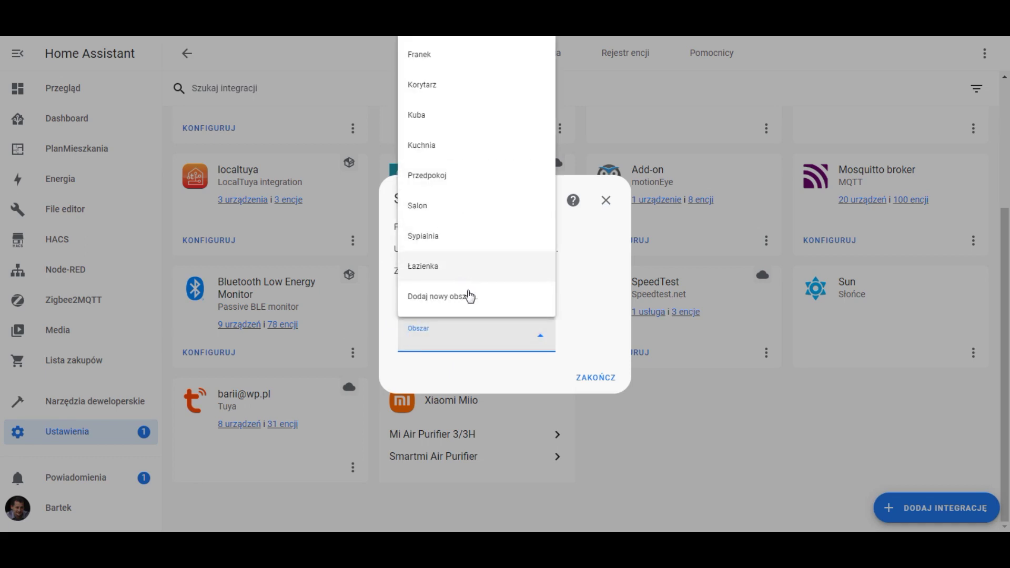
Finish the Spotify integration setup without assigning an area and open the service's details page.
left_click(574, 317)
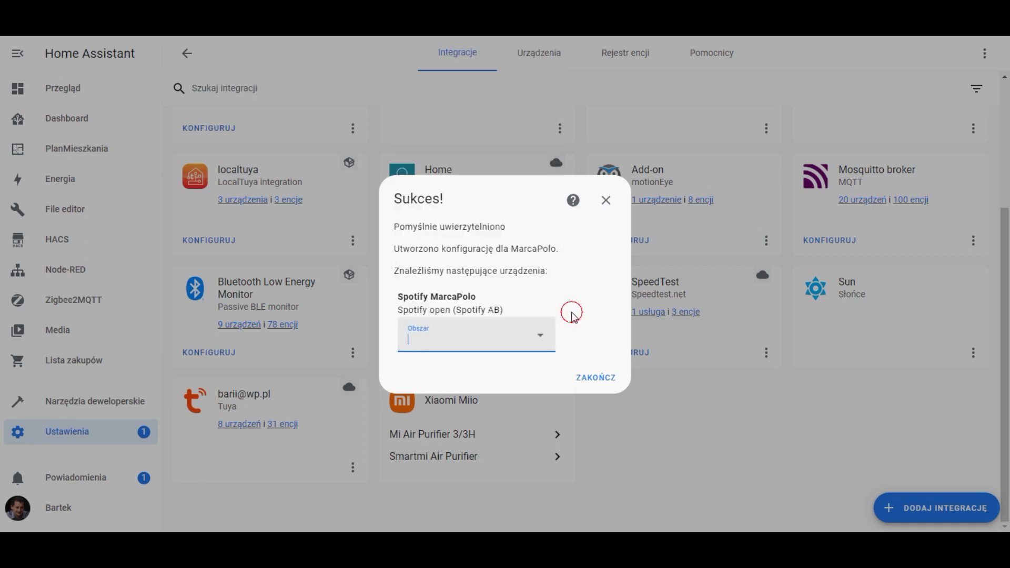
left_click(595, 380)
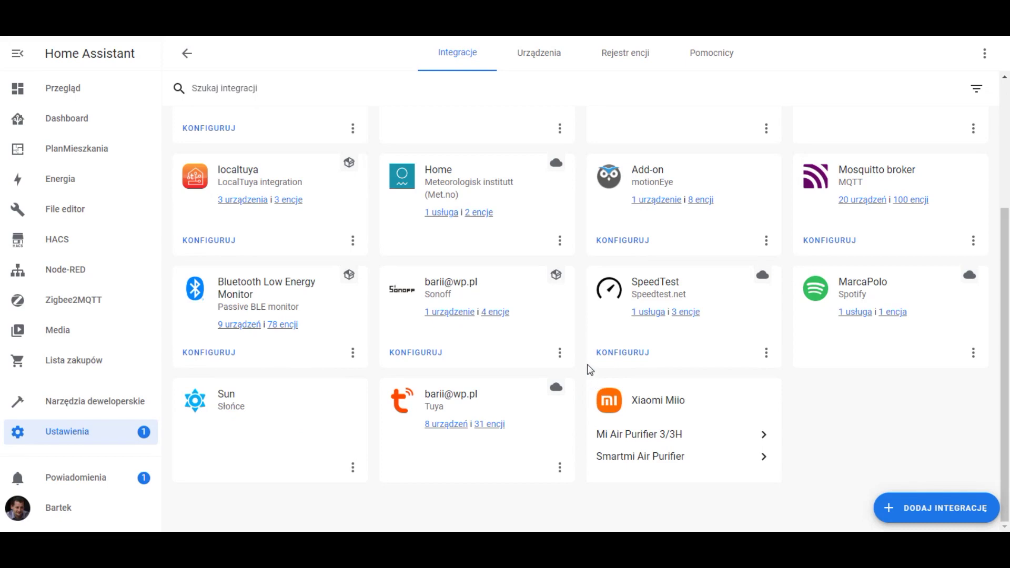
left_click(860, 313)
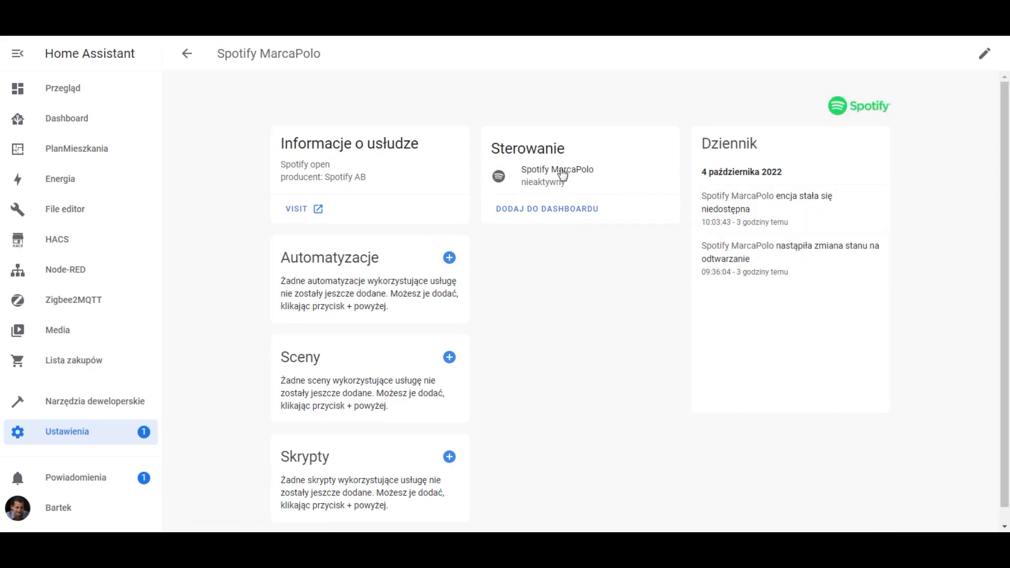
Find the Spotify media player card on the overview dashboard (Przegląd) and open it.
left_click(56, 89)
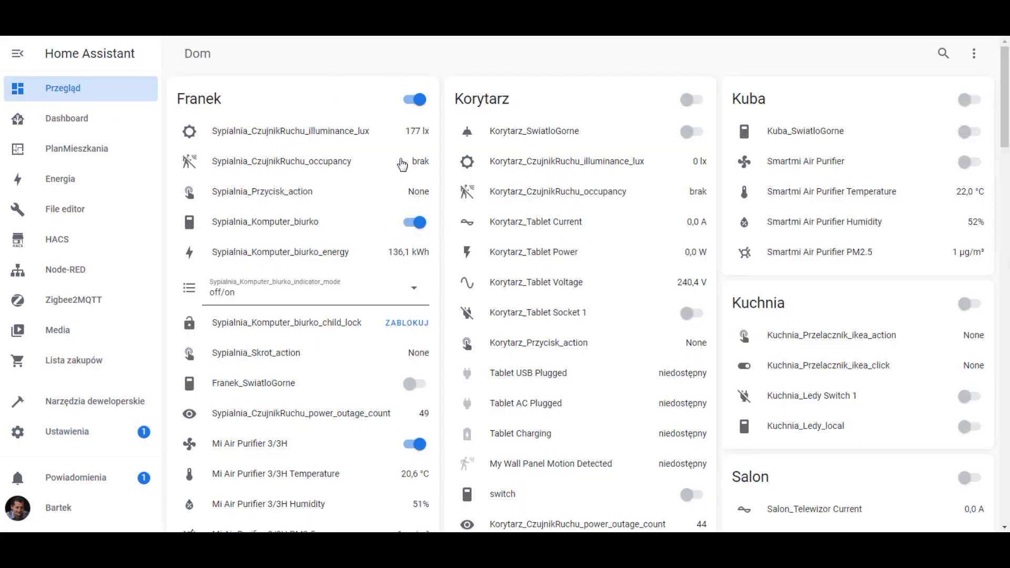
scroll(402, 169, "down", 4)
scroll(409, 181, "down", 15)
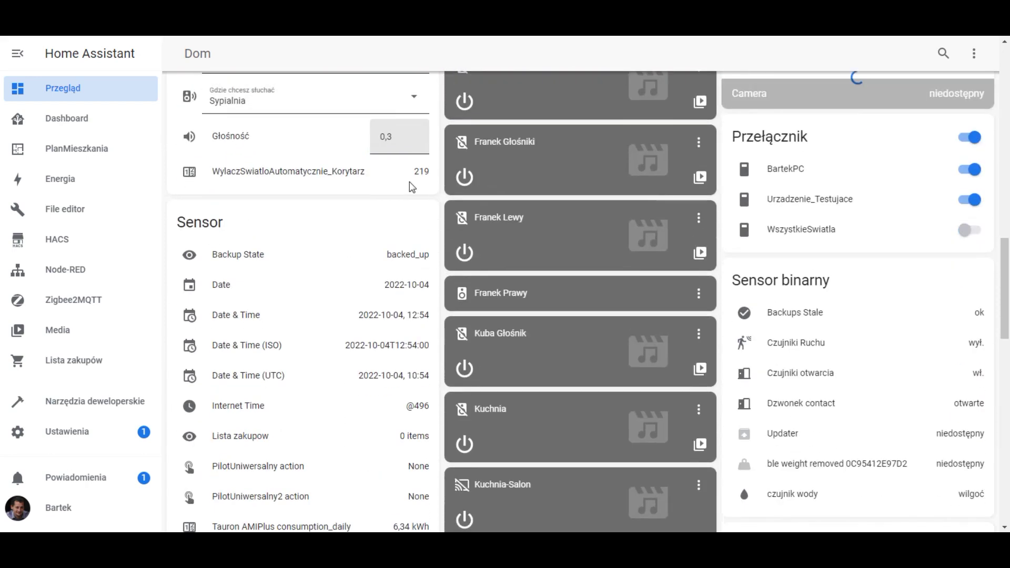
scroll(530, 266, "down", 2)
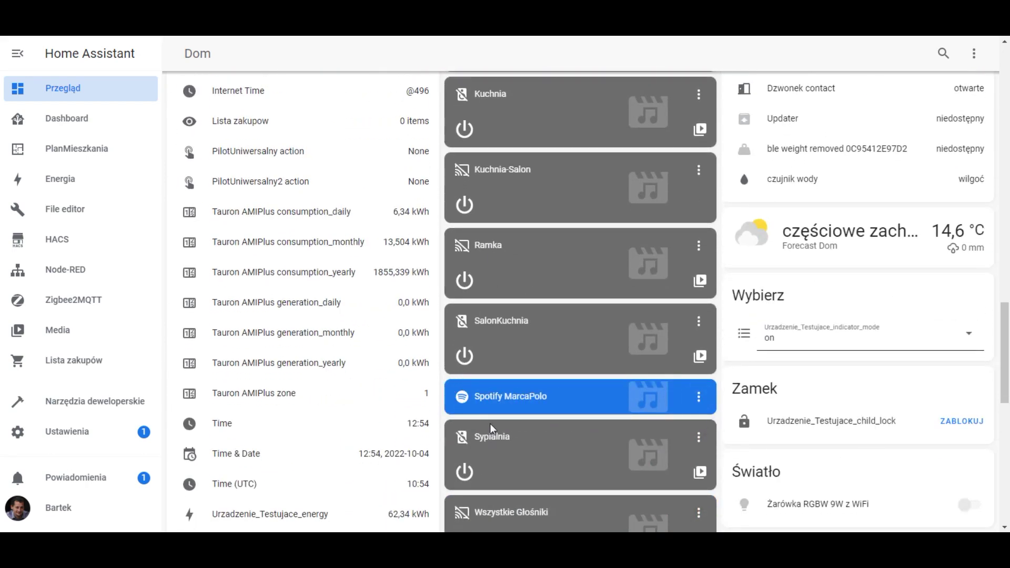
left_click(505, 396)
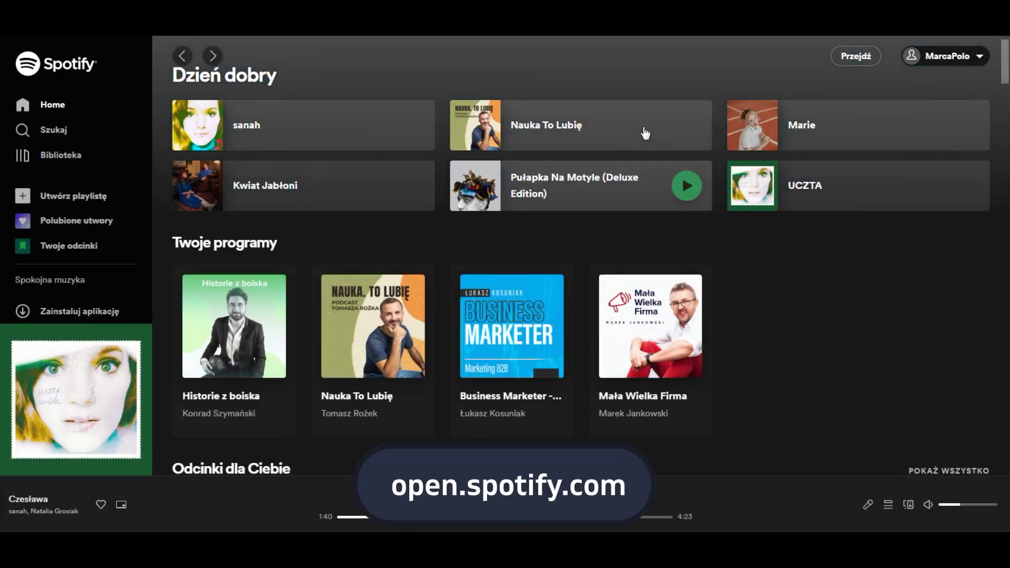
Switch to the Spotify web player, play the Fresh Finds Polska playlist and cast it to the Sypialnia device.
scroll(504, 221, "down", 15)
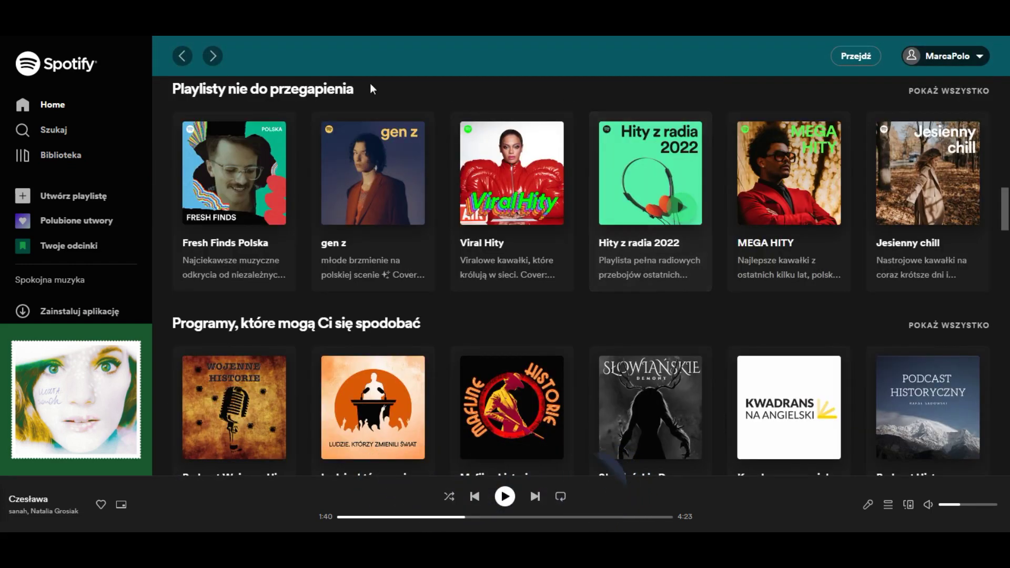
left_click(265, 204)
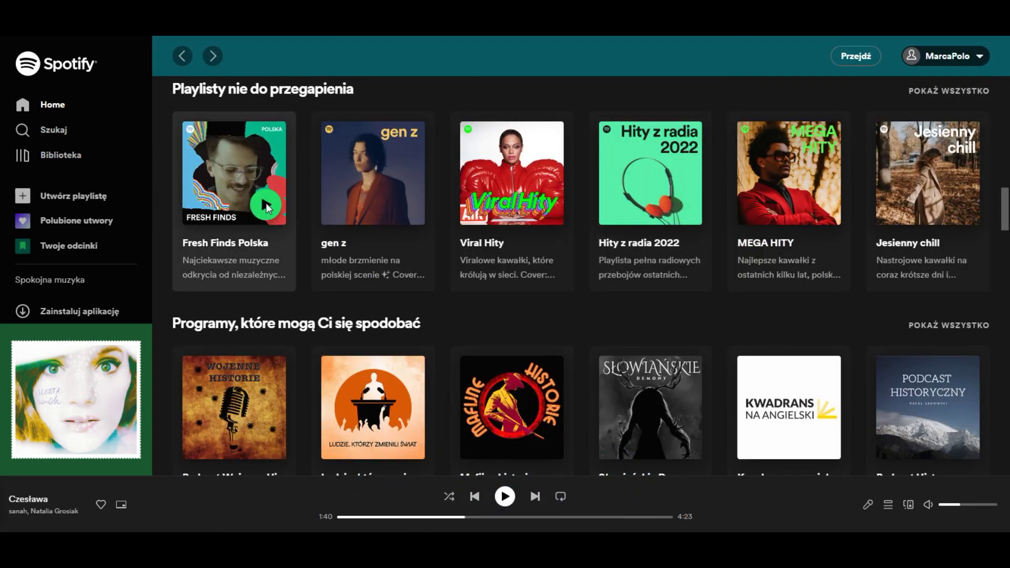
left_click(908, 504)
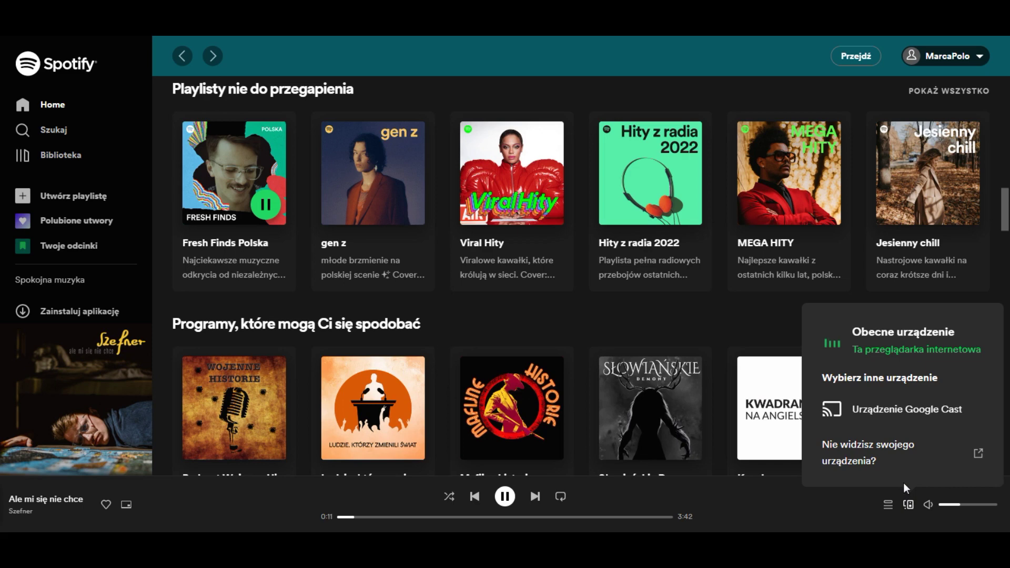
left_click(899, 417)
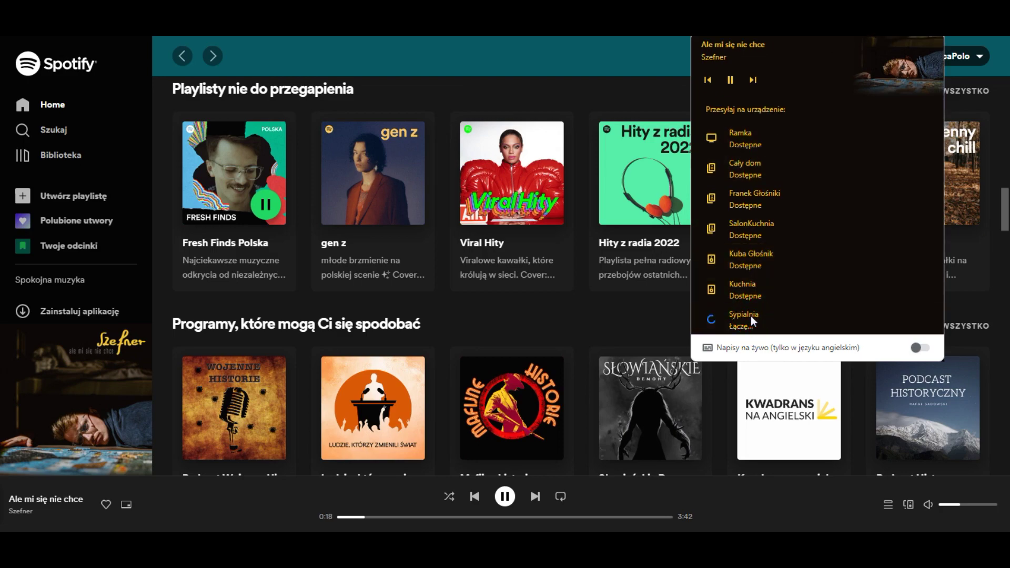
left_click(750, 316)
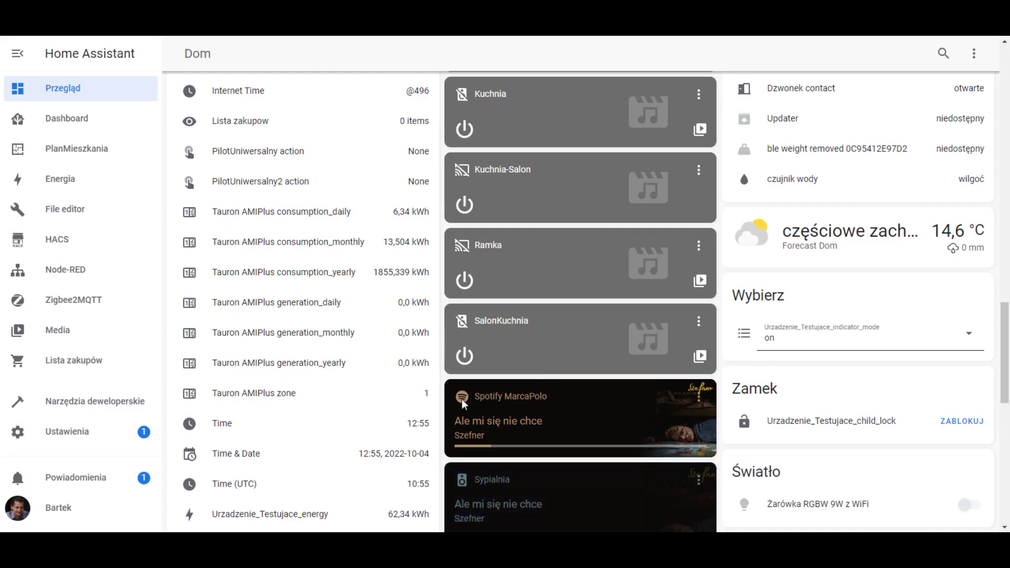
Switch back to Home Assistant and examine the Spotify and Sypialnia player cards and the Spotify card's details.
scroll(470, 392, "down", 1)
scroll(470, 393, "down", 1)
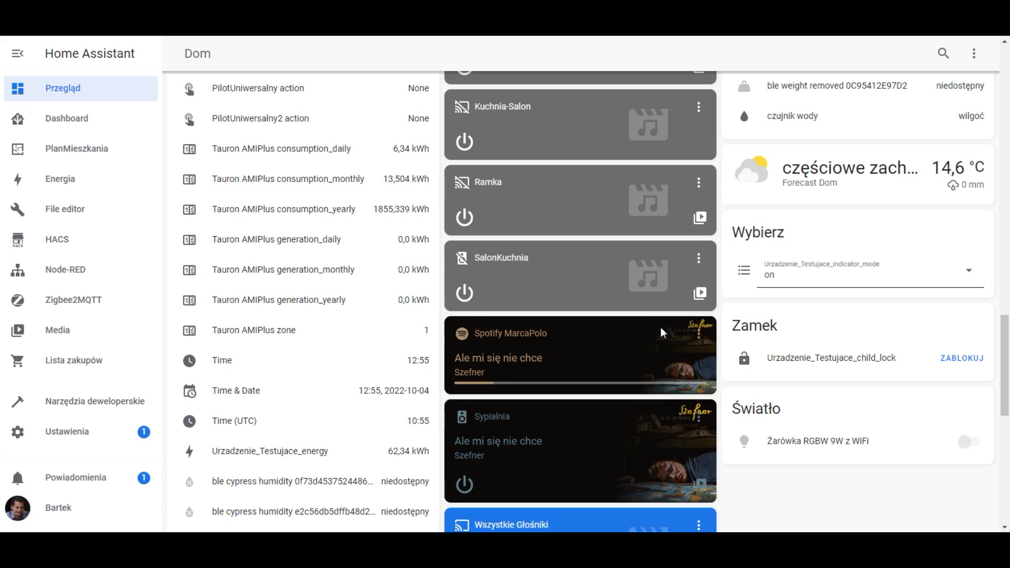
scroll(534, 339, "down", 1)
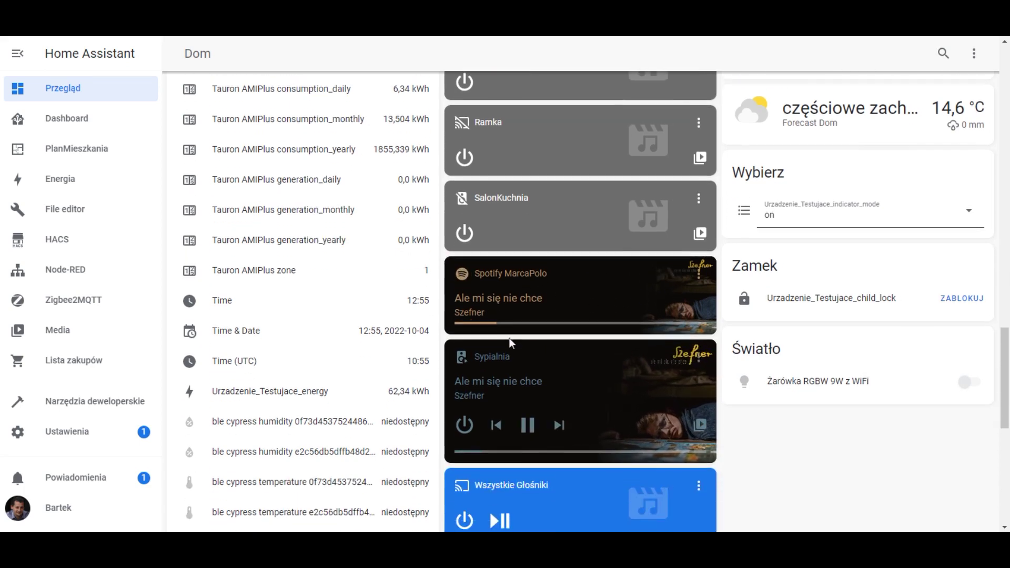
left_click(698, 270)
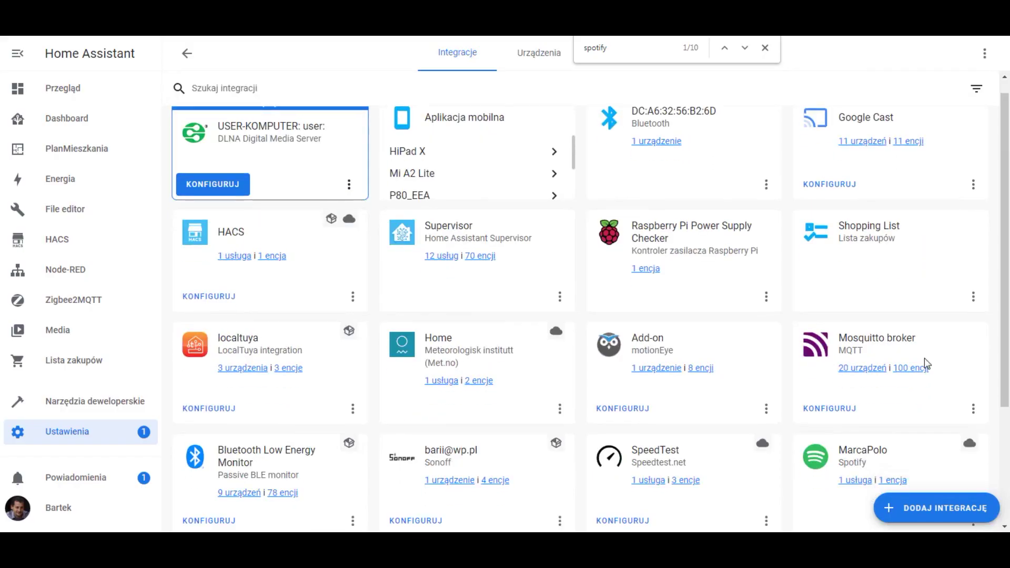
Delete the Spotify integration from the Home Assistant integrations list.
scroll(946, 344, "down", 3)
left_click(973, 352)
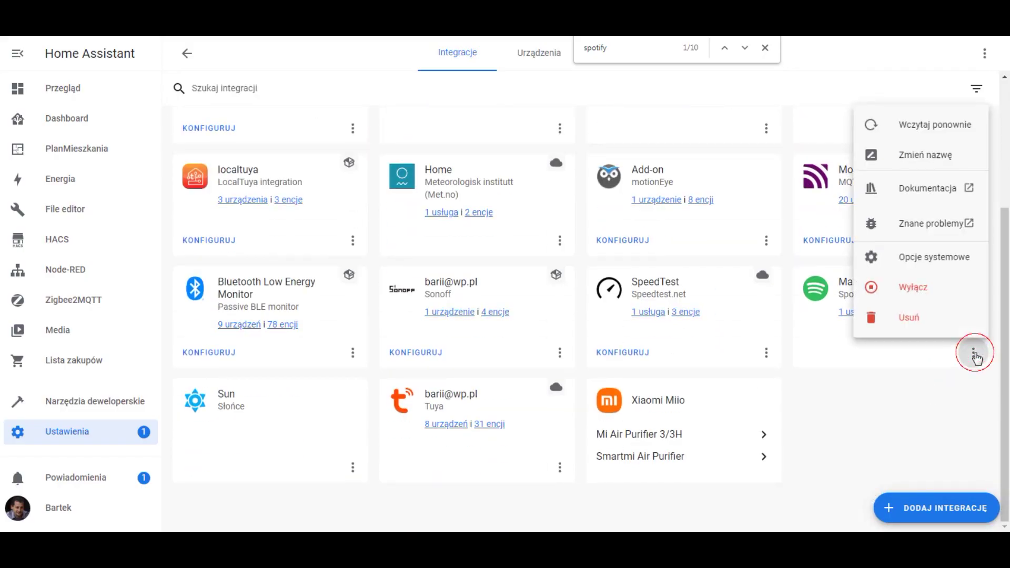
left_click(924, 322)
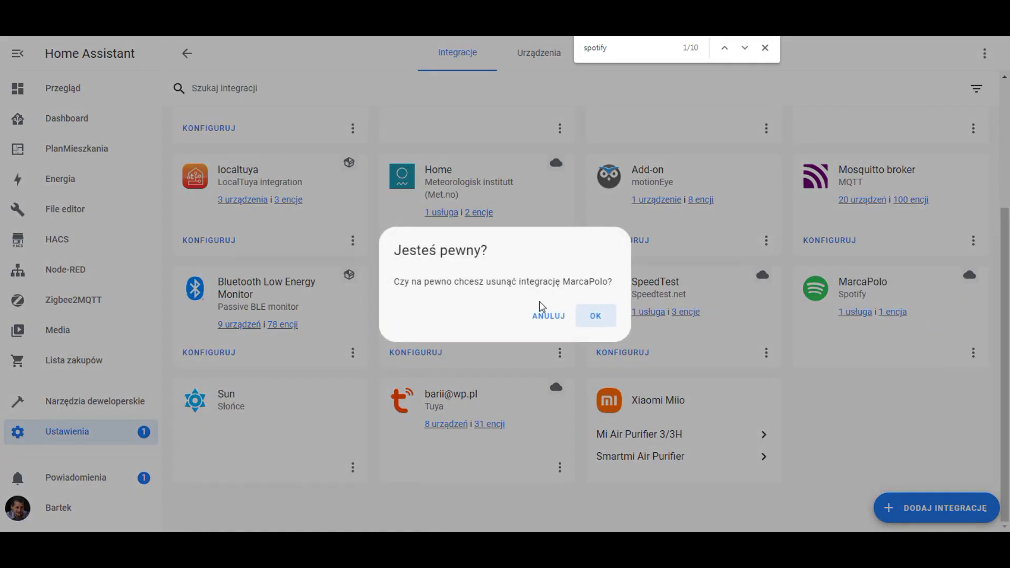
left_click(605, 318)
Add the Spotify integration again, link the account to Home Assistant and finish without assigning an area.
left_click(947, 506)
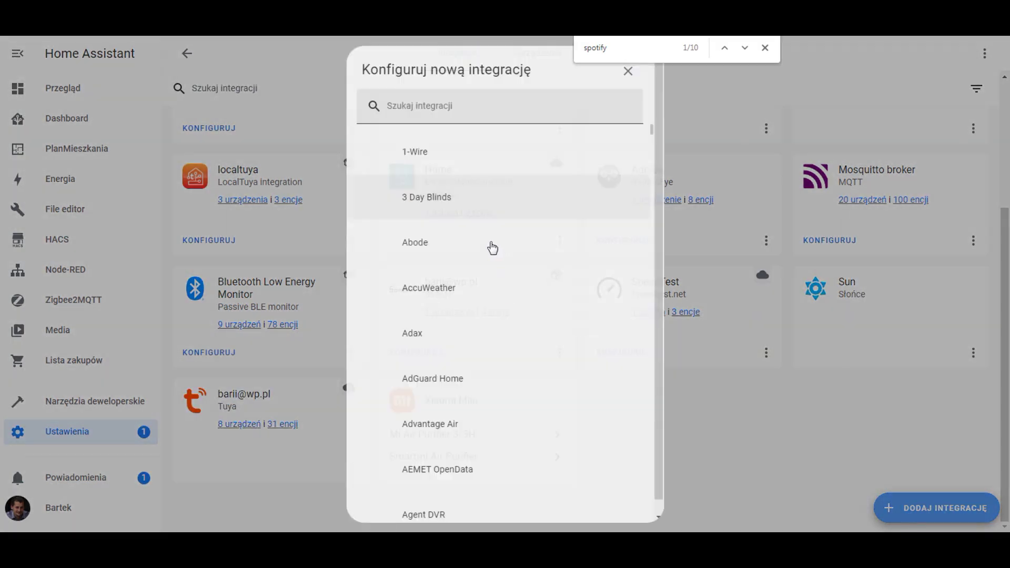
type("spotify")
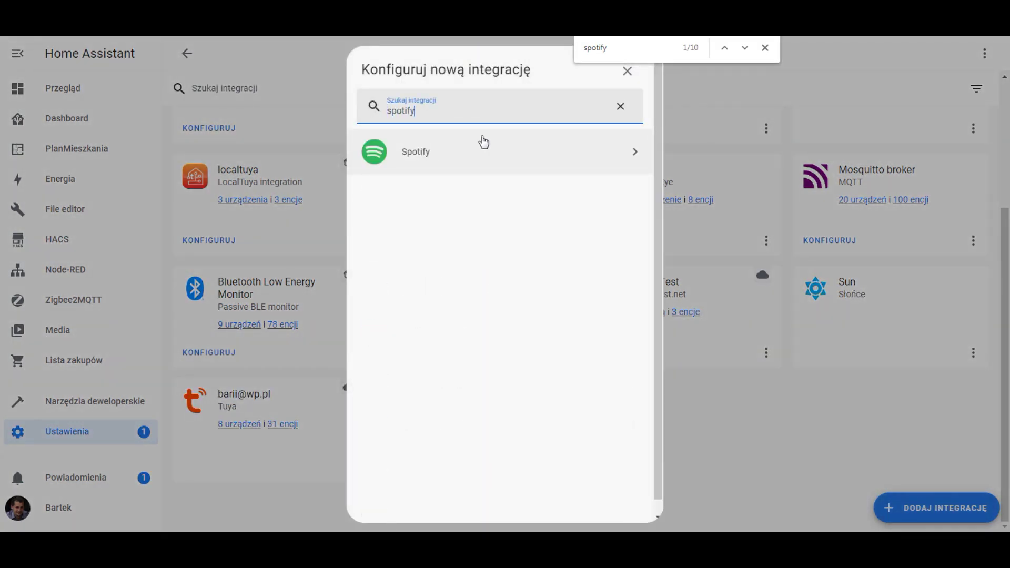
left_click(494, 143)
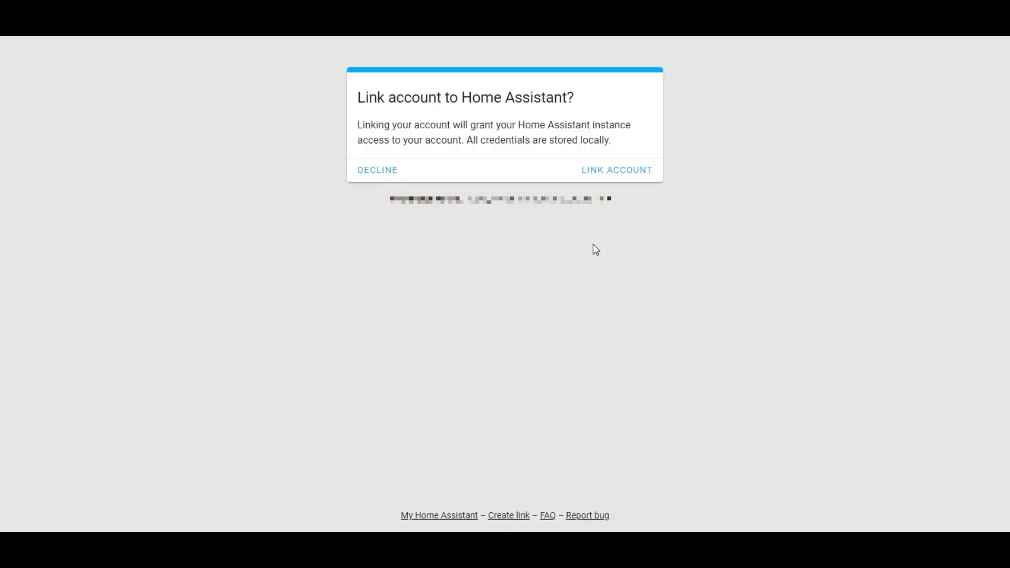
left_click(618, 169)
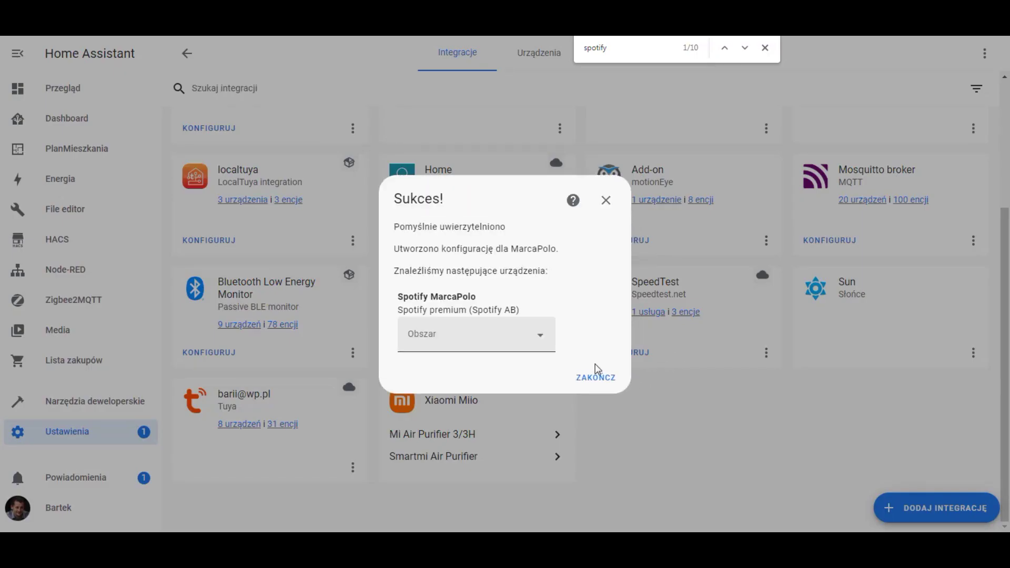
left_click(596, 378)
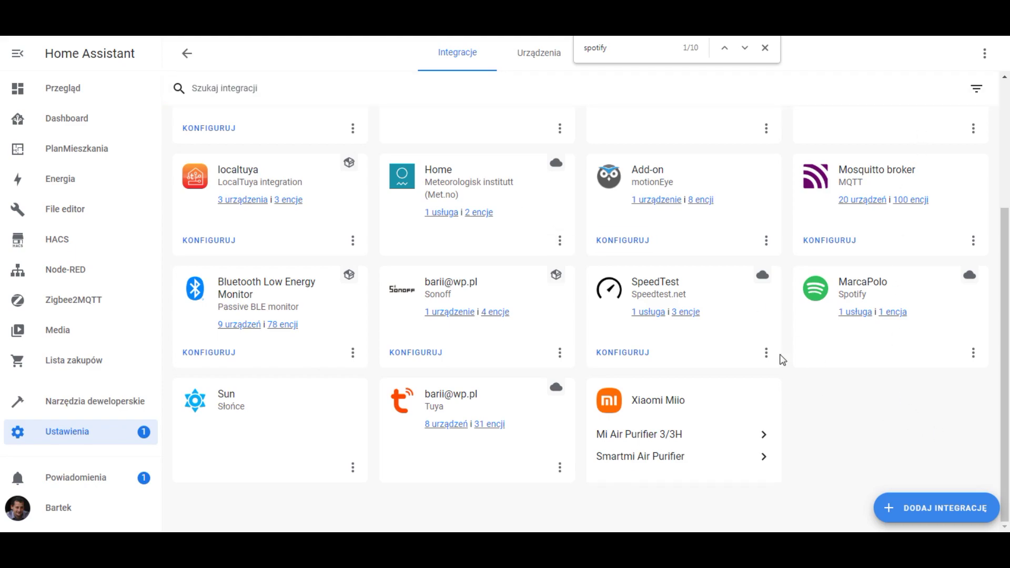
On the overview dashboard's Spotify player card, skip to the next track and toggle playback.
left_click(59, 103)
scroll(599, 300, "down", 15)
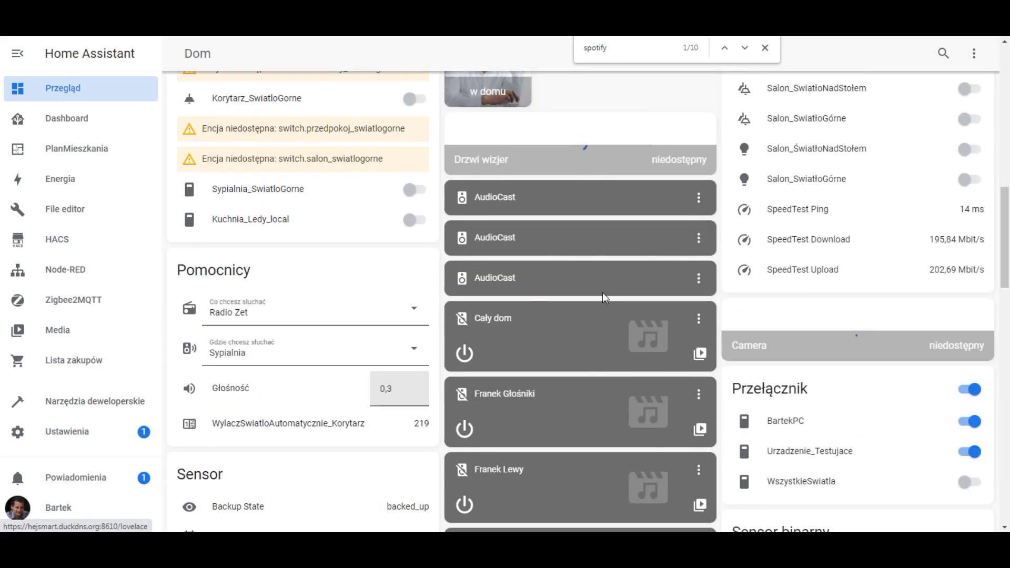
scroll(605, 295, "down", 10)
left_click(525, 217)
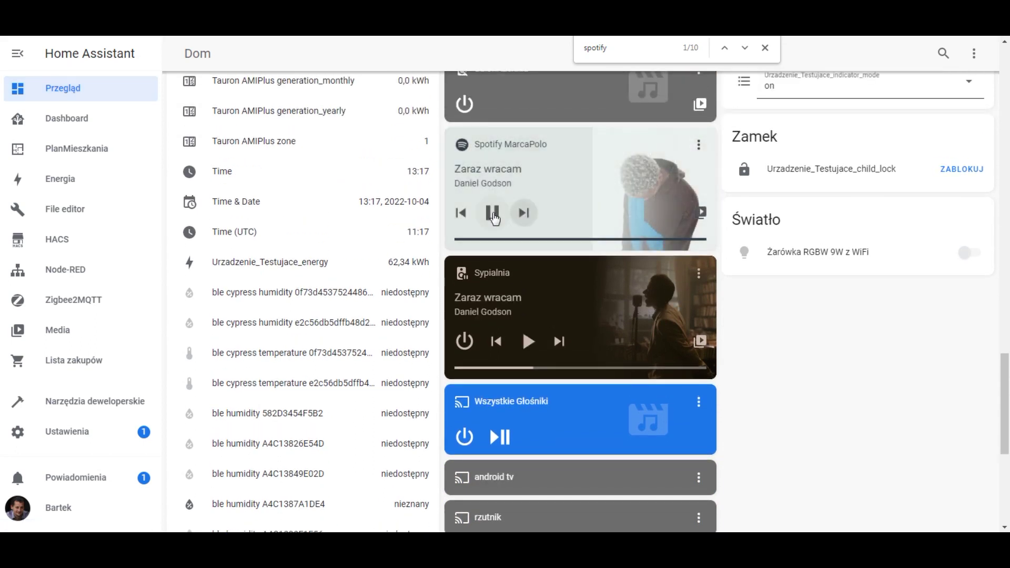
left_click(493, 216)
Browse the playlists in the Spotify player's media library and return to the dashboard.
left_click(701, 214)
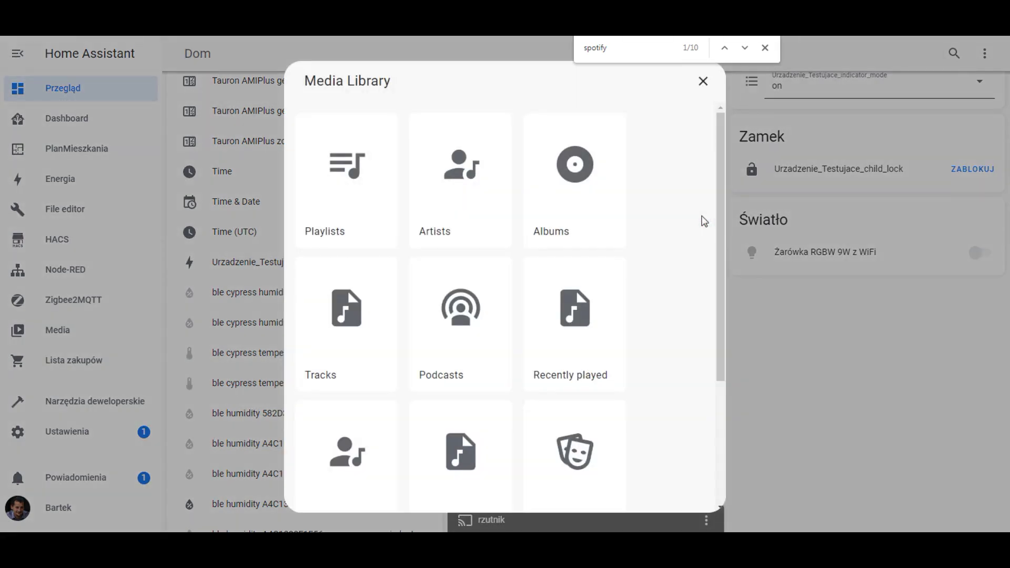
left_click(364, 181)
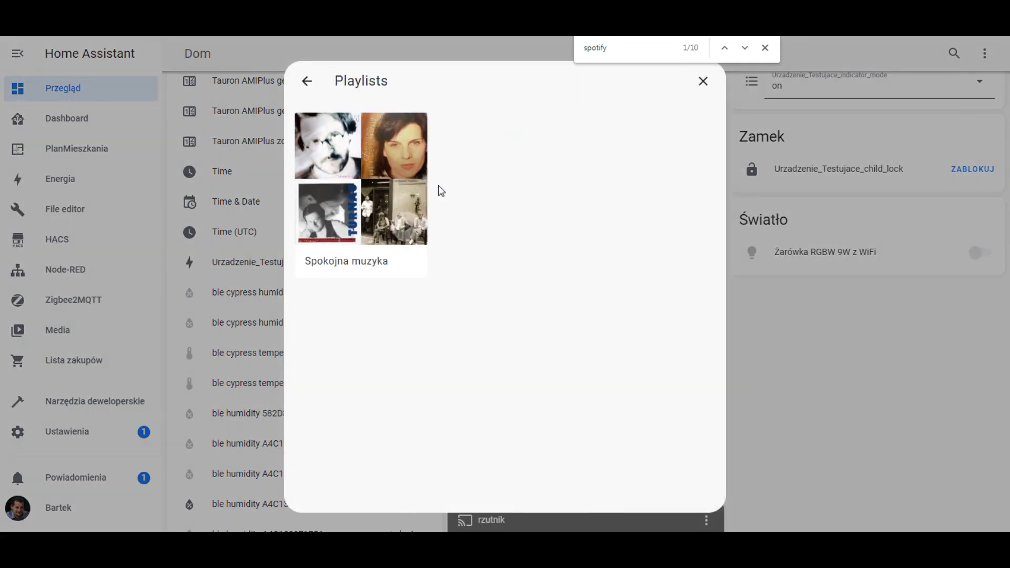
left_click(703, 81)
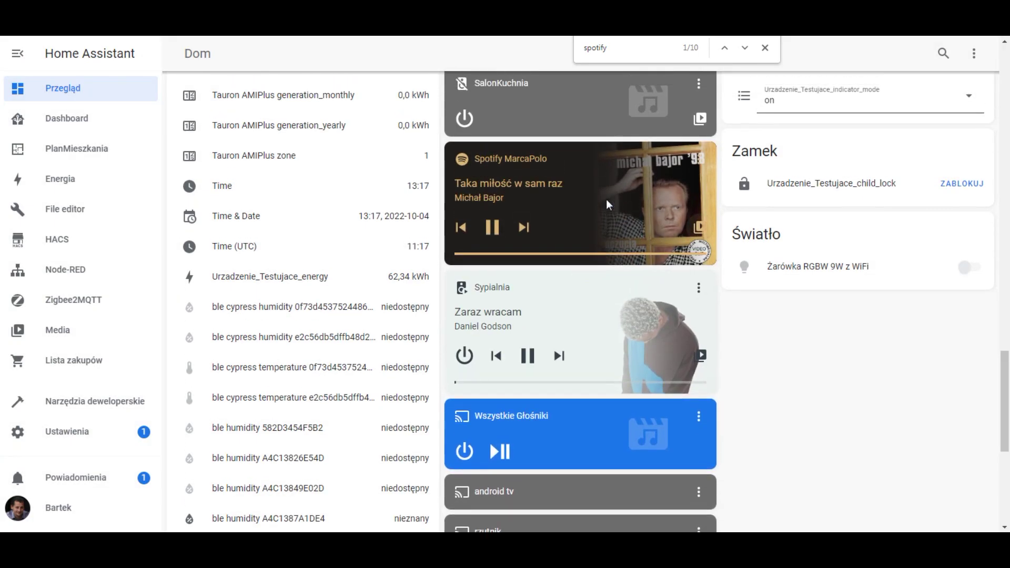
scroll(606, 198, "up", 2)
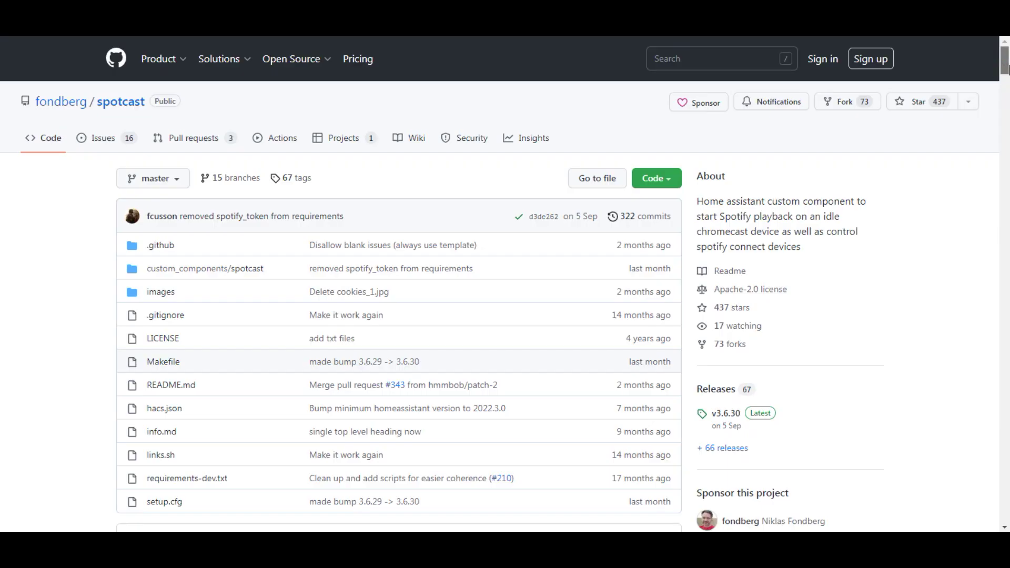
Review the spotcast repository page on GitHub, and search the HACS repositories for "spoti" to open Spotcast.
left_click_drag(1004, 69, 1005, 141)
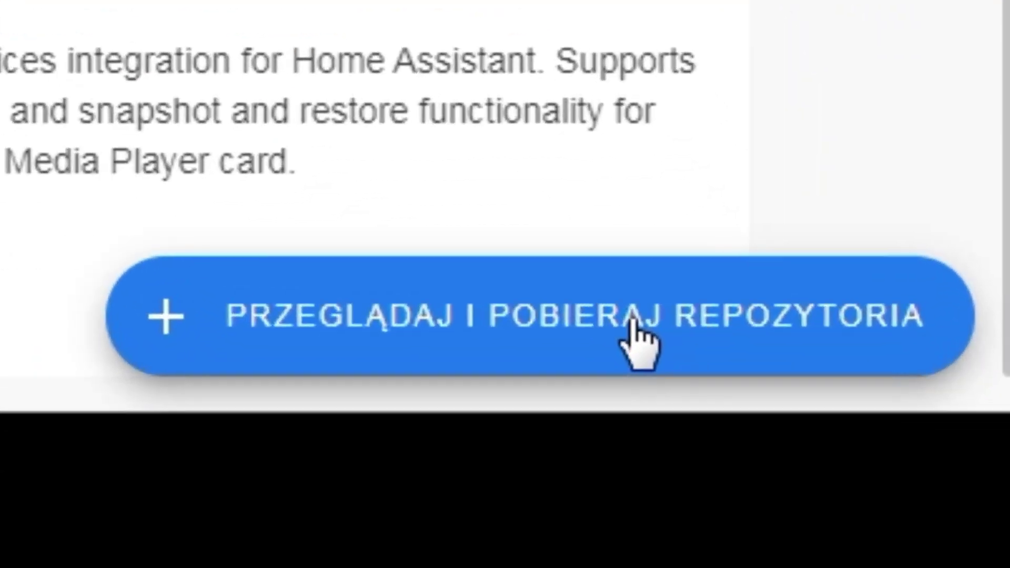
left_click(906, 505)
left_click(435, 135)
type("spoti")
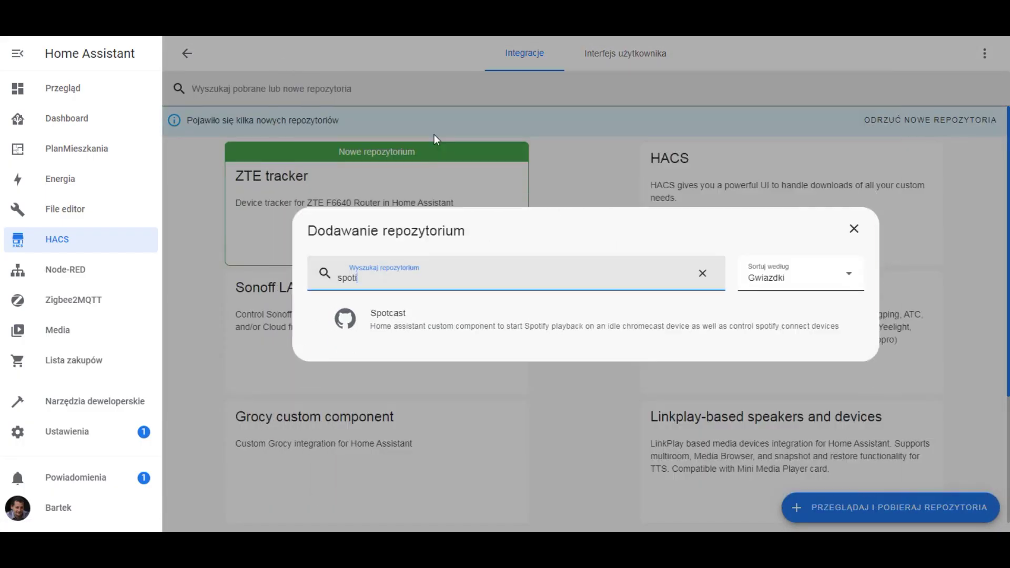
left_click(491, 322)
Download Spotcast version v3.6.30 through HACS.
left_click(955, 507)
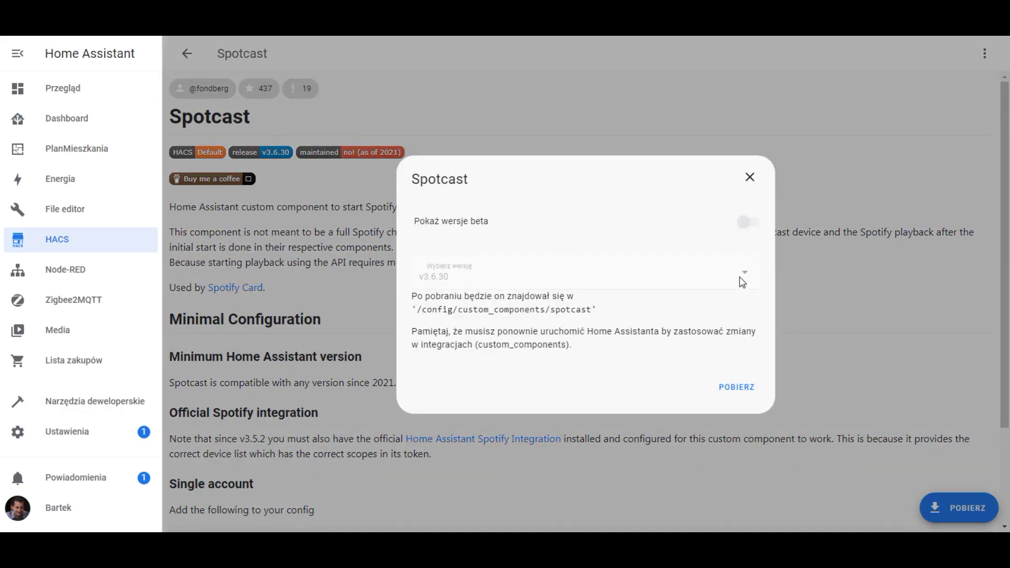
left_click(742, 281)
left_click(743, 275)
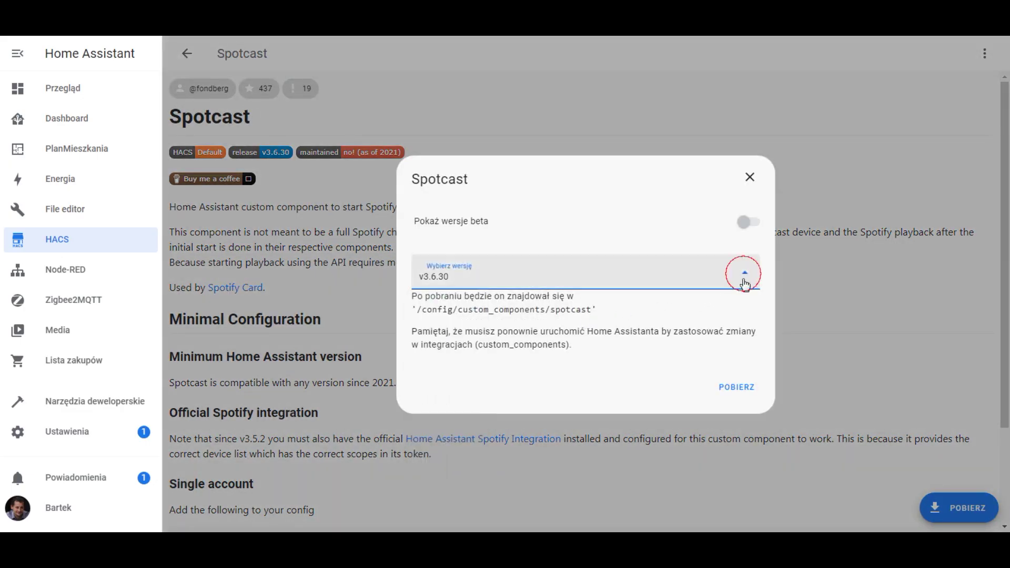
left_click(736, 389)
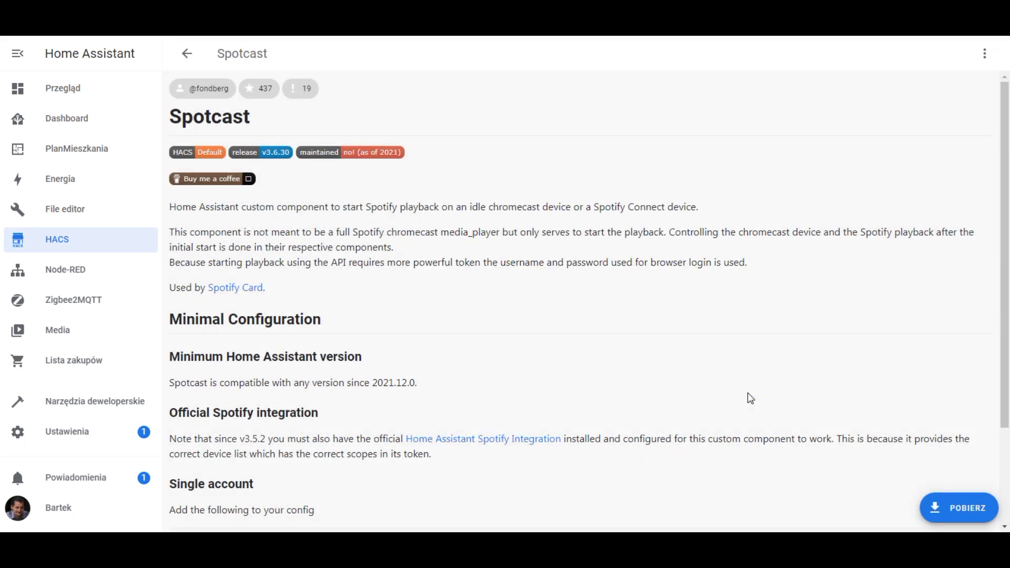
Skim the Spotcast documentation and return to the HACS integrations list to check the Spotcast entry.
scroll(747, 393, "down", 3)
scroll(736, 396, "up", 2)
left_click(187, 54)
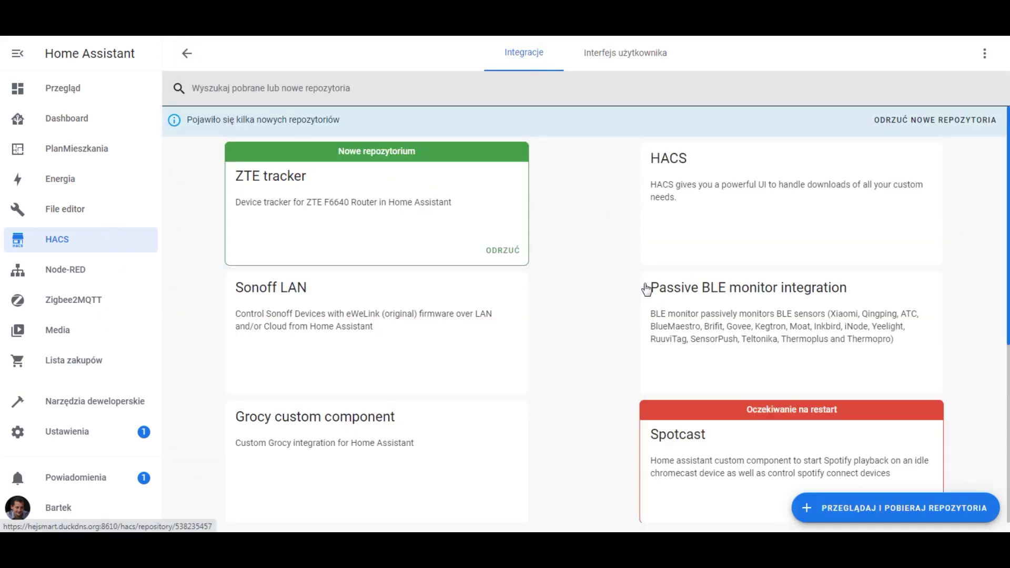
scroll(737, 342, "down", 4)
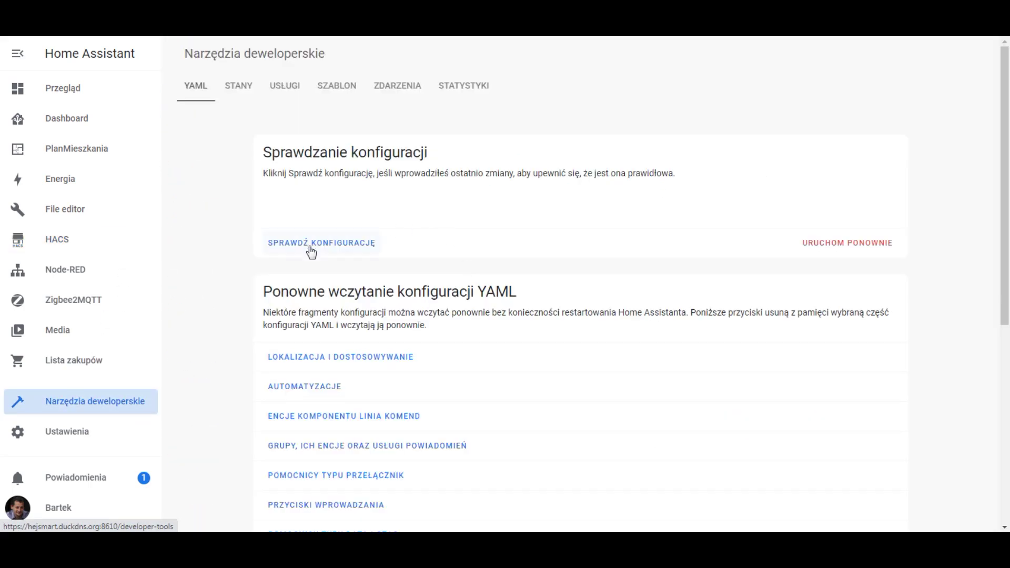
Validate the configuration and restart Home Assistant to load the downloaded Spotcast component.
left_click(311, 248)
left_click(856, 244)
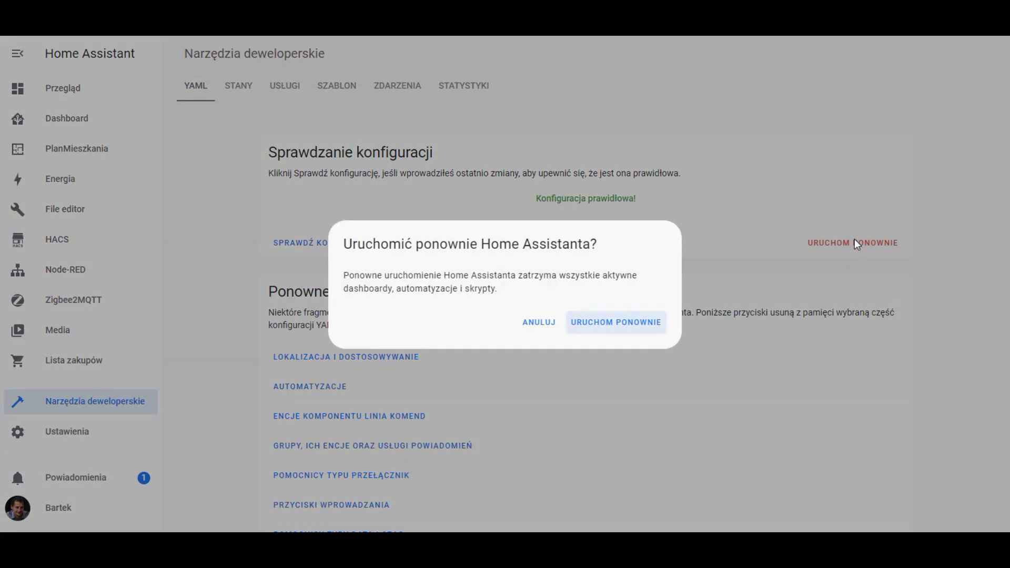
left_click(616, 320)
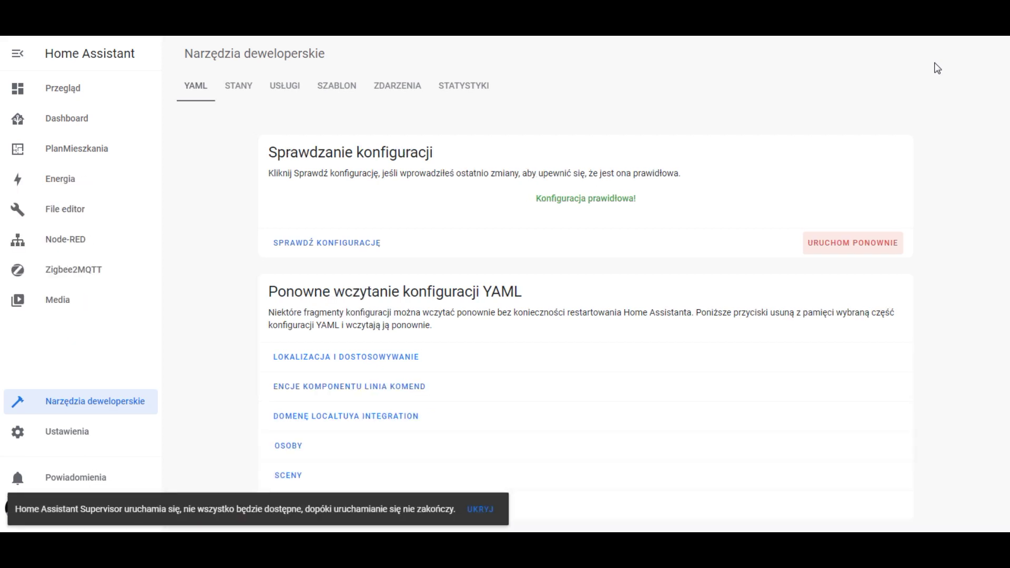
Add a spotcast block with sp_dc: !secret sp_dc and sp_key: !secret sp_key above media_player in configuration.yaml, and save the file.
left_click(62, 212)
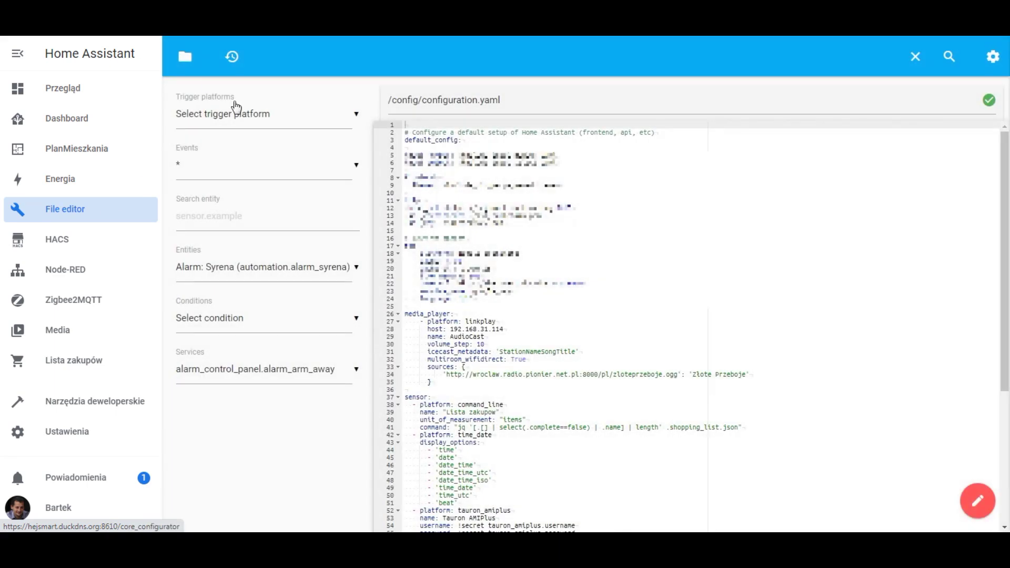
left_click(178, 58)
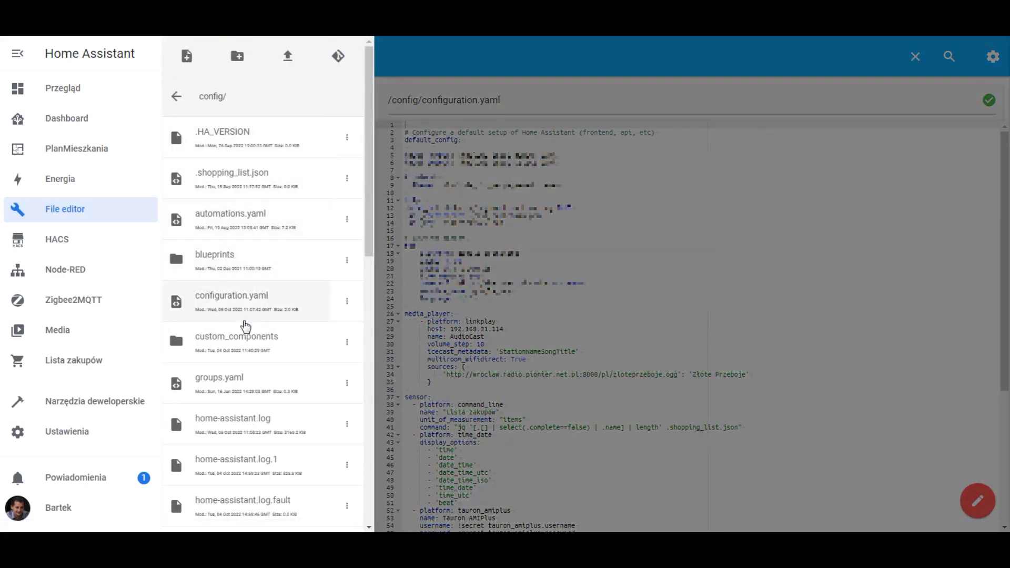
left_click(242, 302)
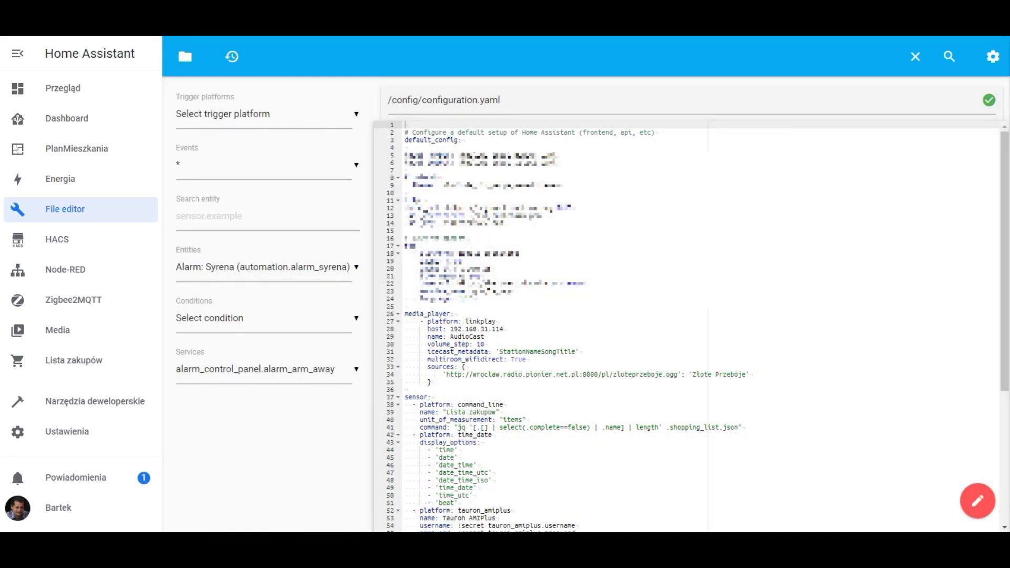
left_click(476, 298)
key("Return")
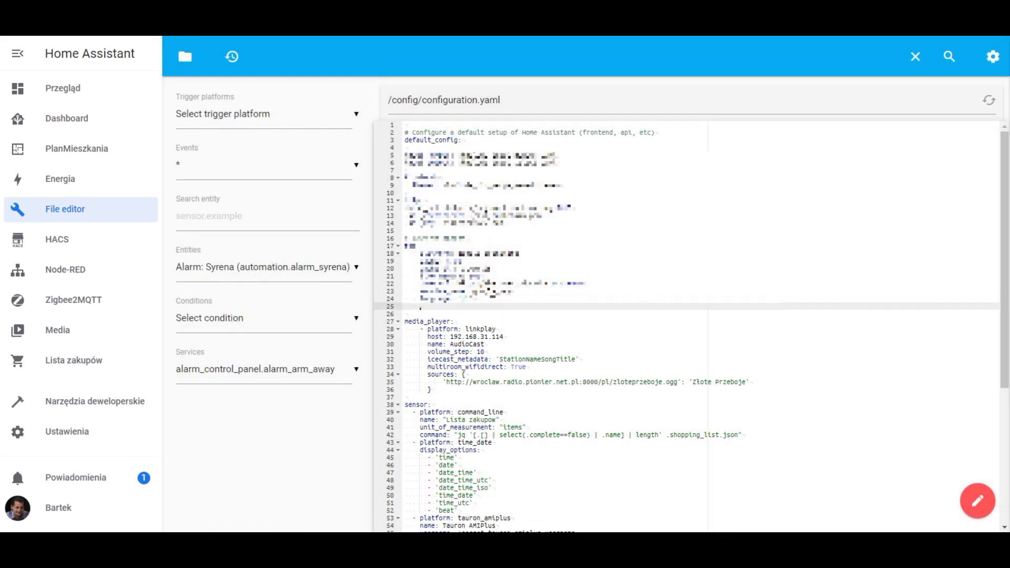
key("Return")
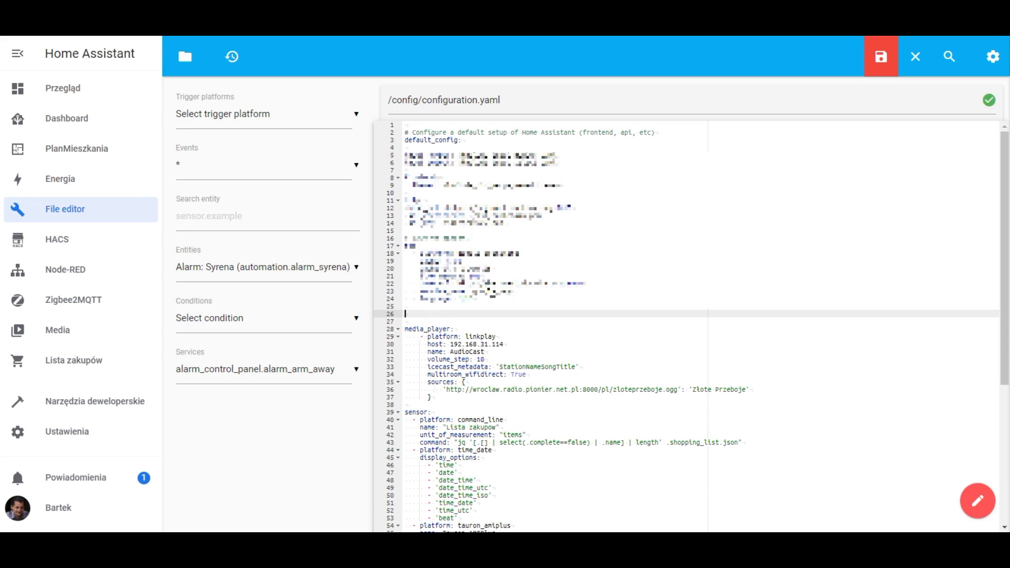
key("ctrl+v")
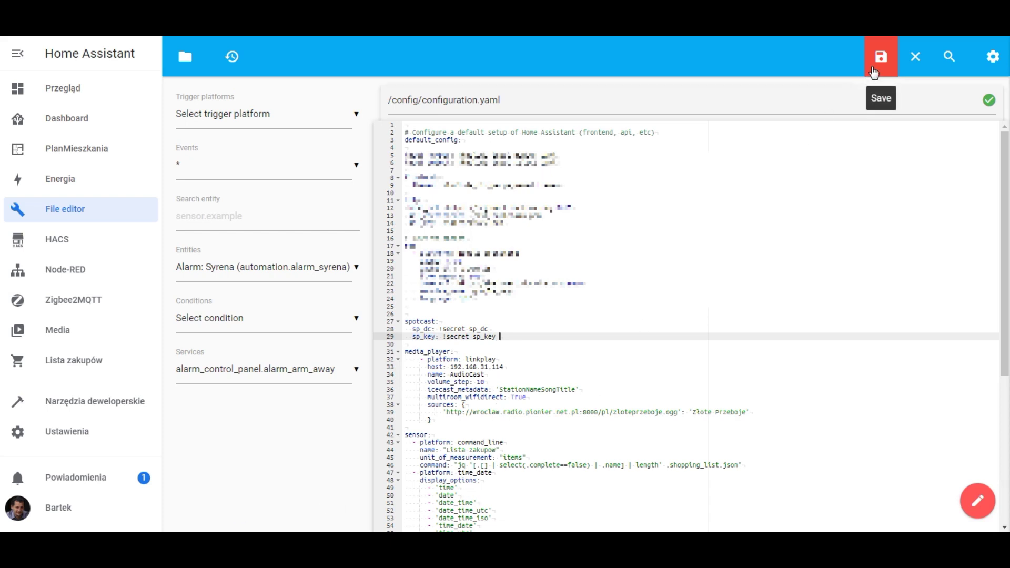
left_click(873, 72)
Open secrets.yaml from the config folder and check the sp_dc and sp_key entries.
left_click(187, 65)
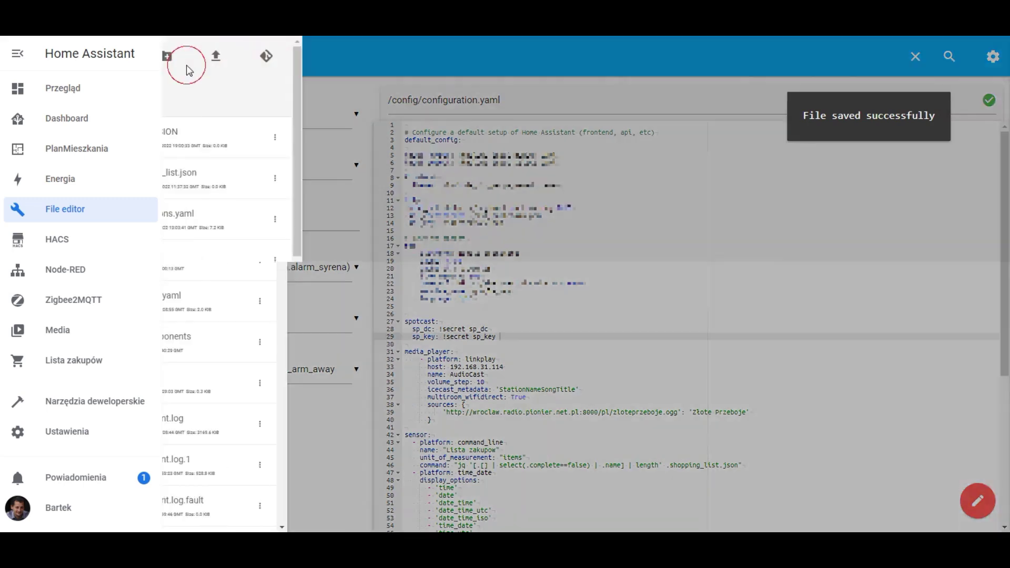
scroll(247, 254, "down", 10)
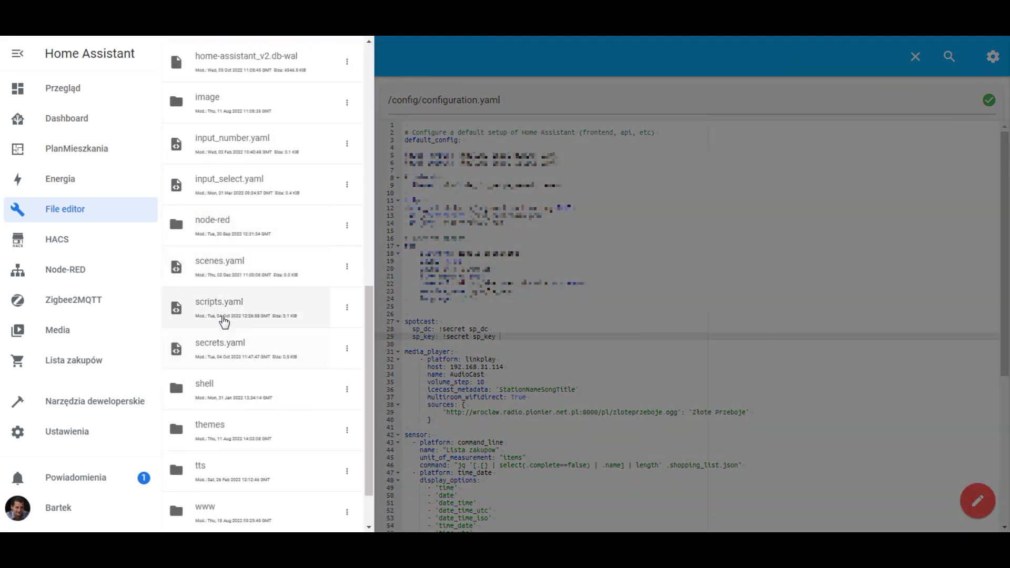
left_click(241, 349)
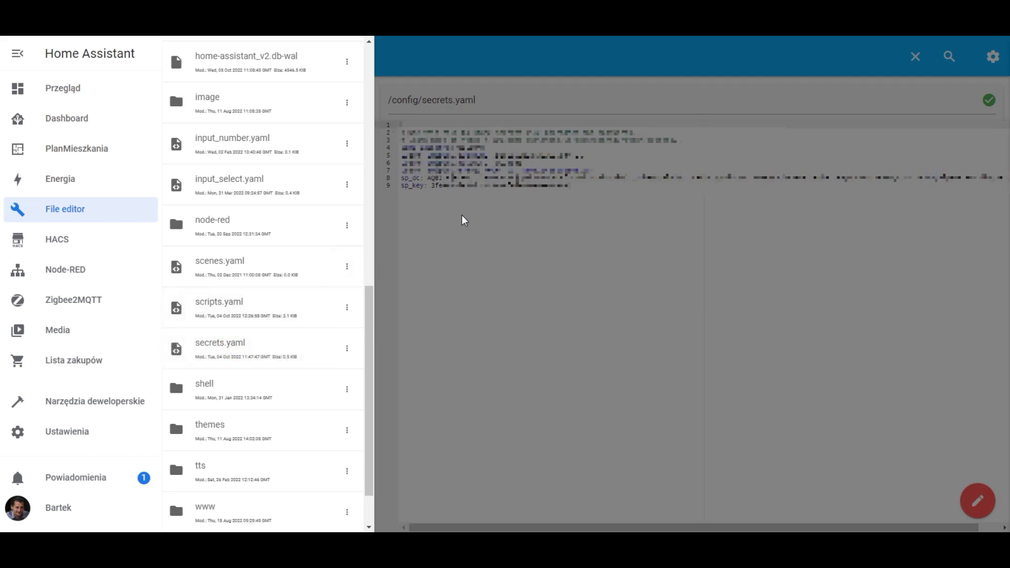
left_click(462, 217)
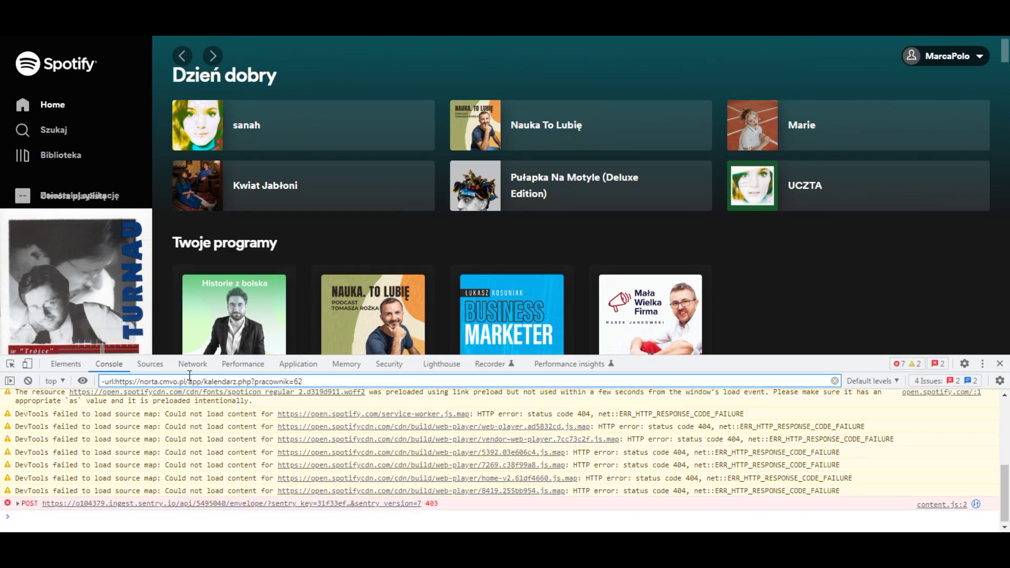
Switch to the Spotify web player and display the open.spotify.com cookies in the browser's developer tools.
left_click(298, 363)
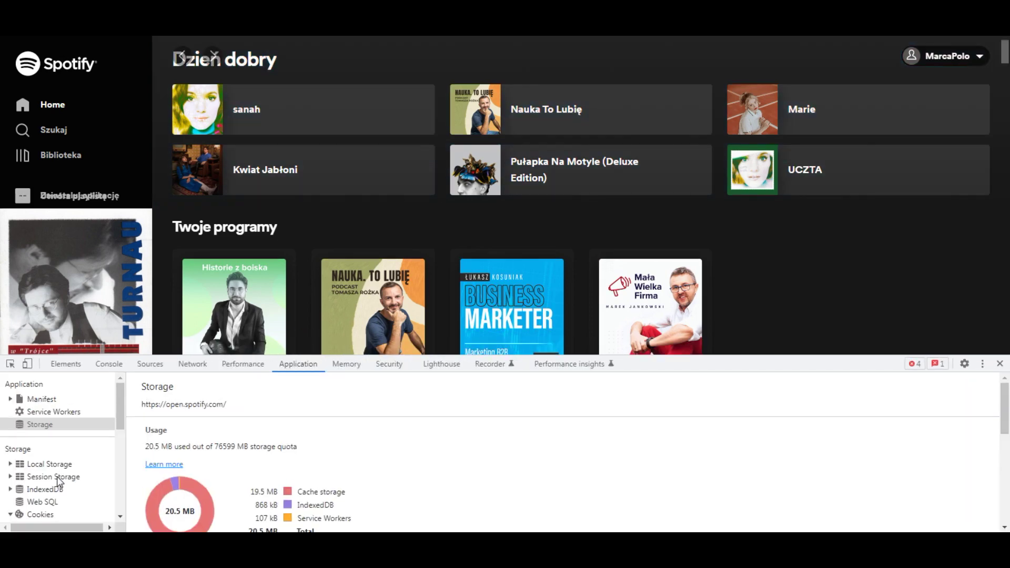
scroll(73, 465, "down", 2)
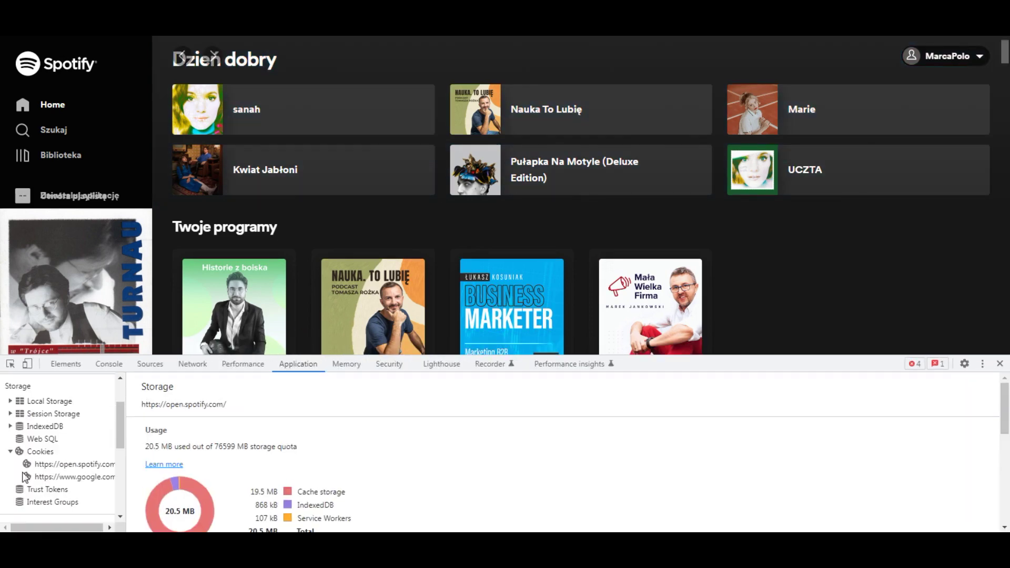
left_click(75, 465)
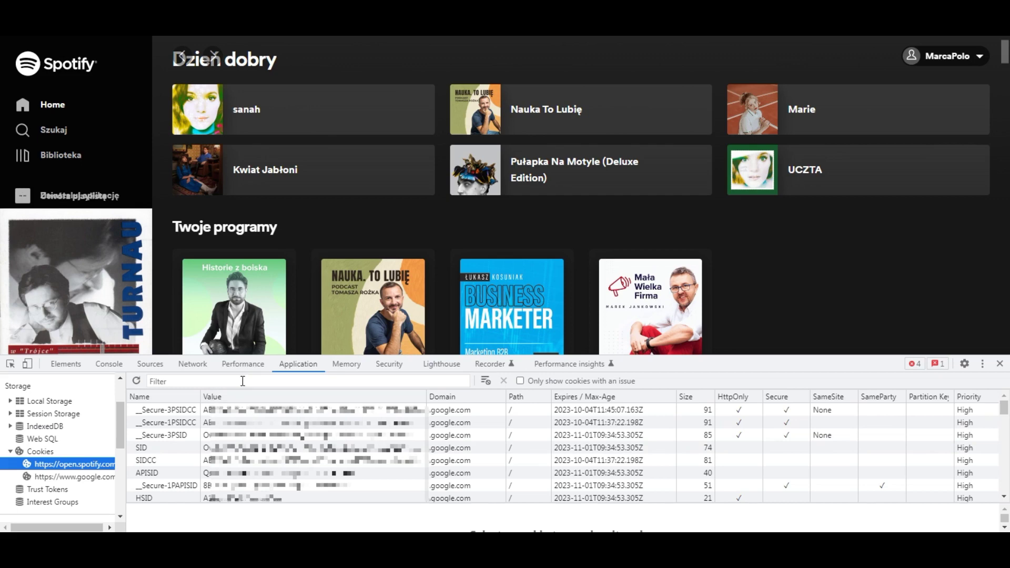
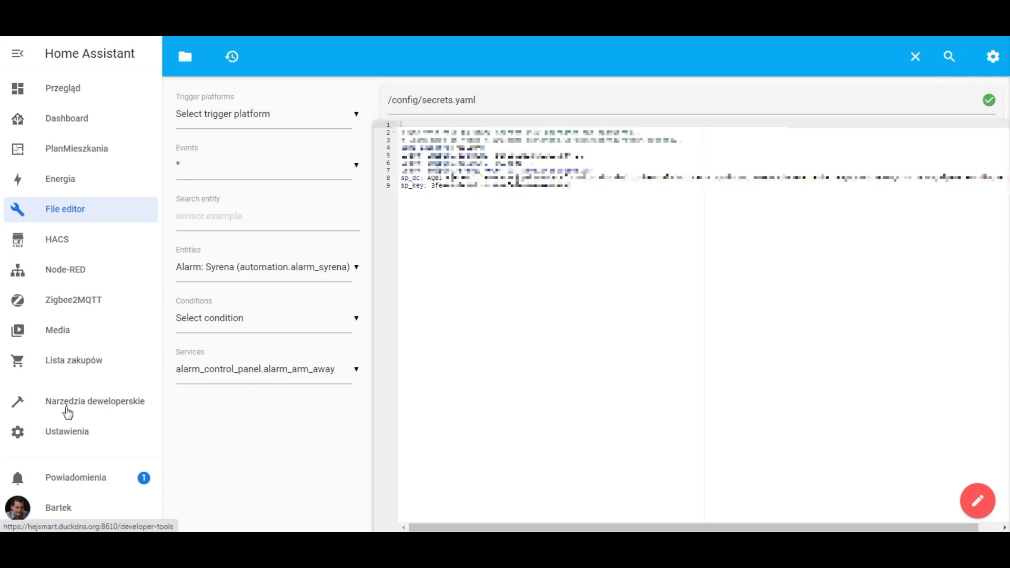
In Home Assistant, check the edited configuration for validity and restart the server to apply the spotcast entry.
left_click(82, 407)
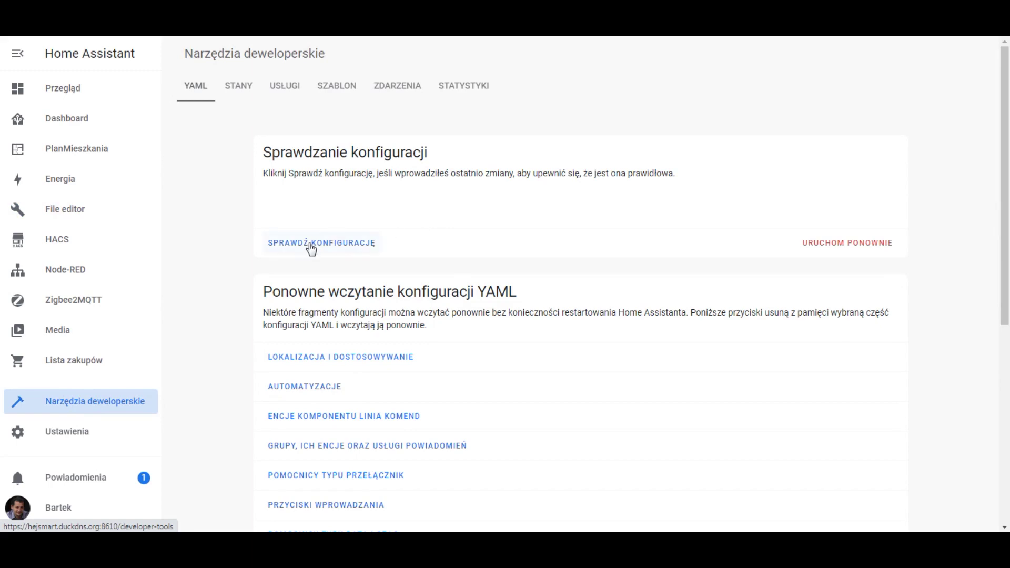
left_click(309, 245)
left_click(855, 242)
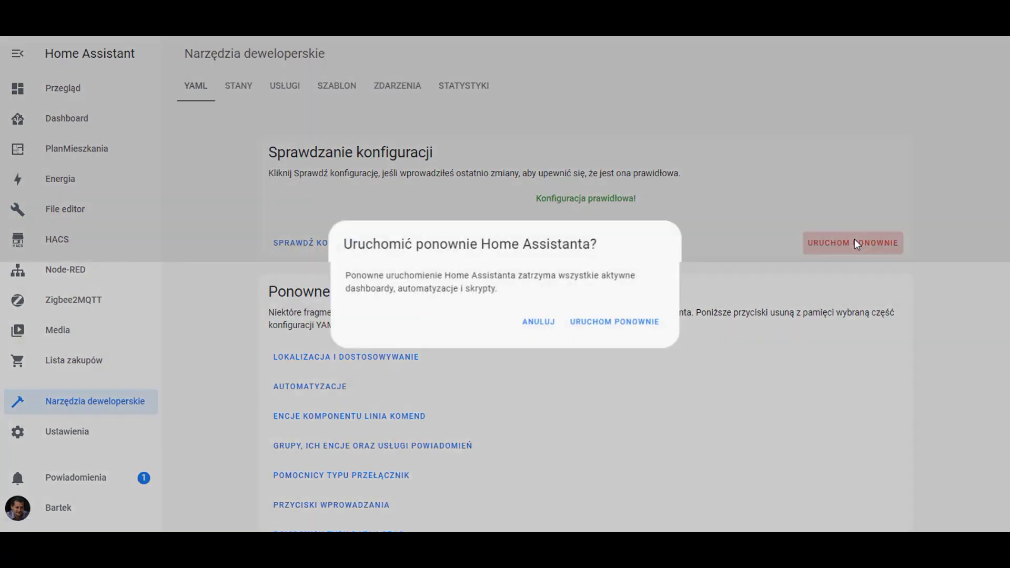
left_click(616, 323)
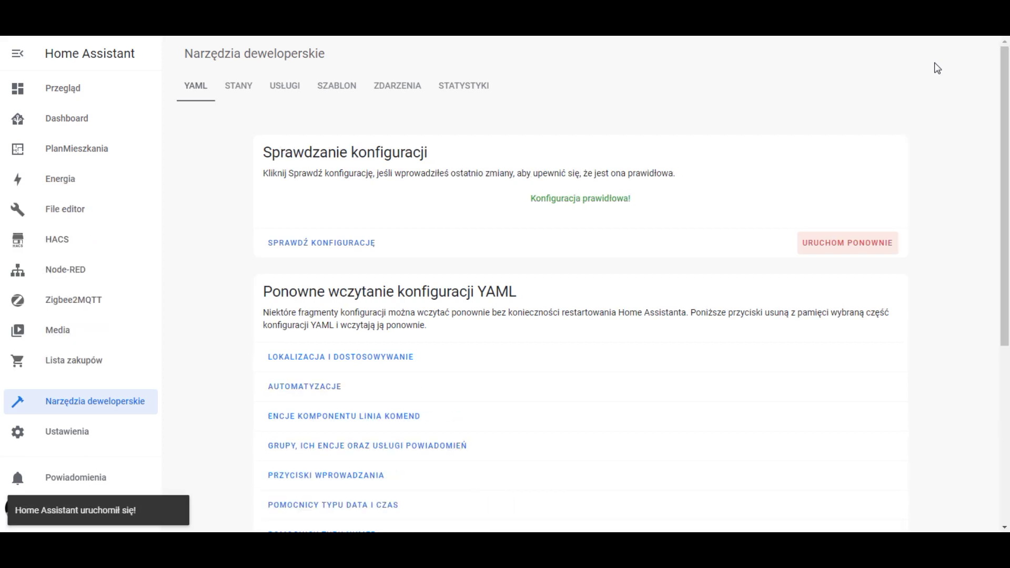
Choose Sypialnia as the media player and open the Spotify account's media library for it.
left_click(97, 340)
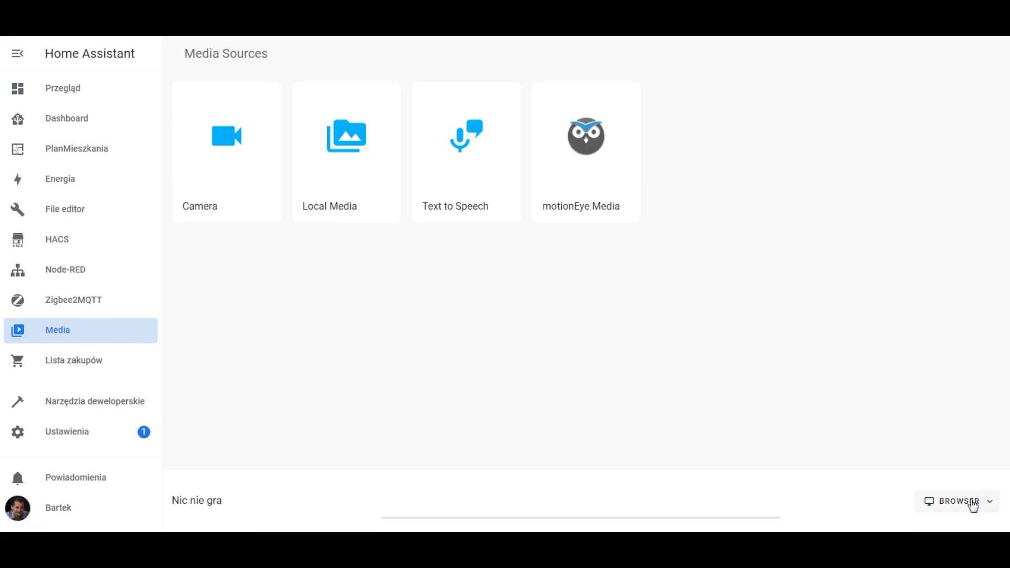
left_click(973, 506)
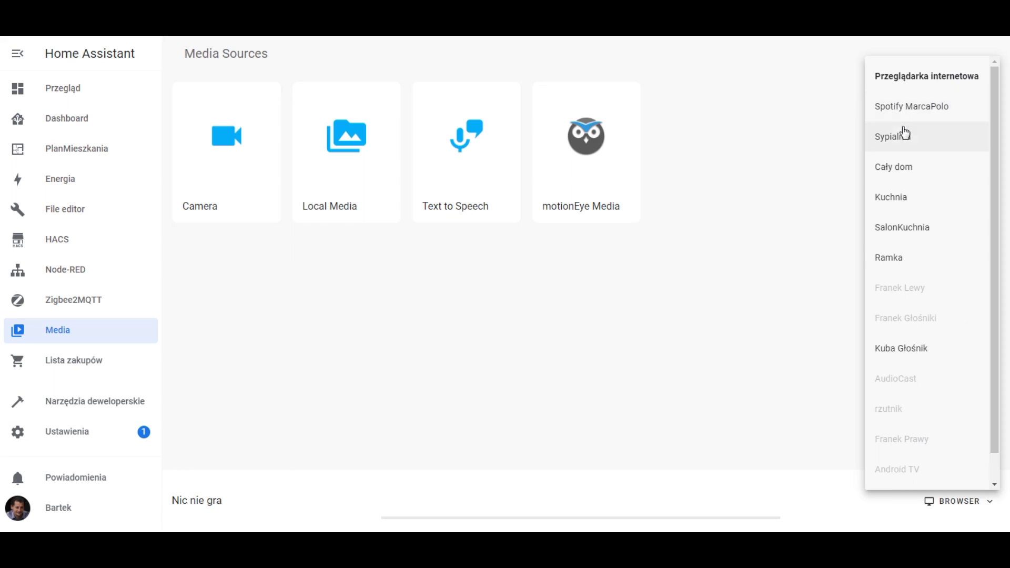
left_click(899, 142)
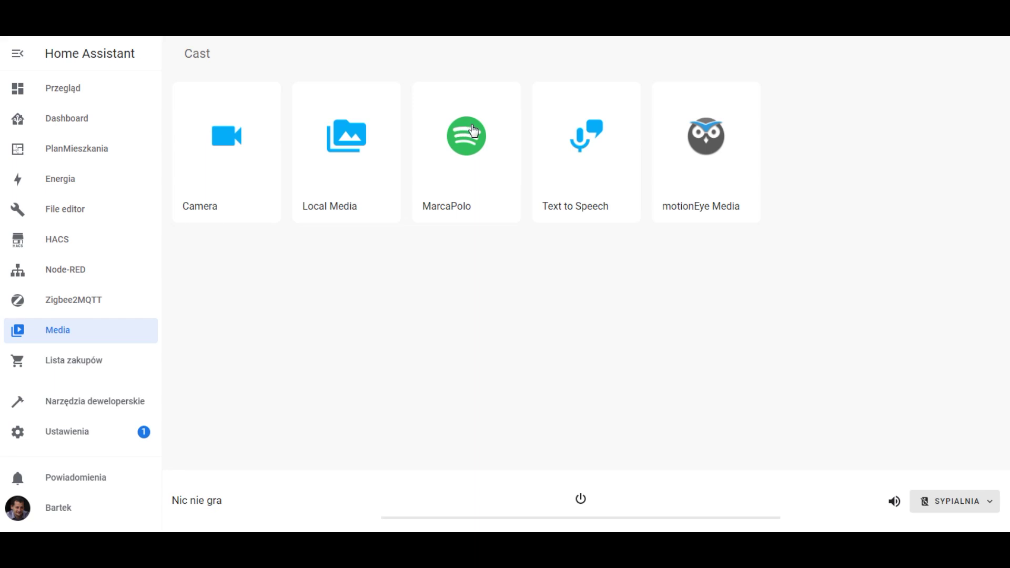
left_click(473, 132)
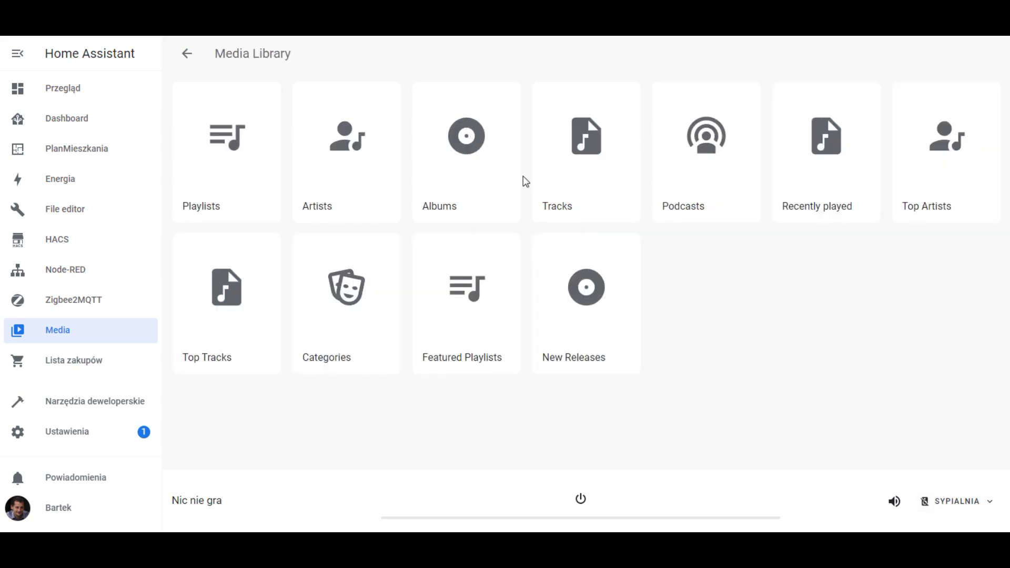
Browse the Spotify library's playlists, artists, albums, top artists and featured playlists for the Sypialnia player.
left_click(228, 153)
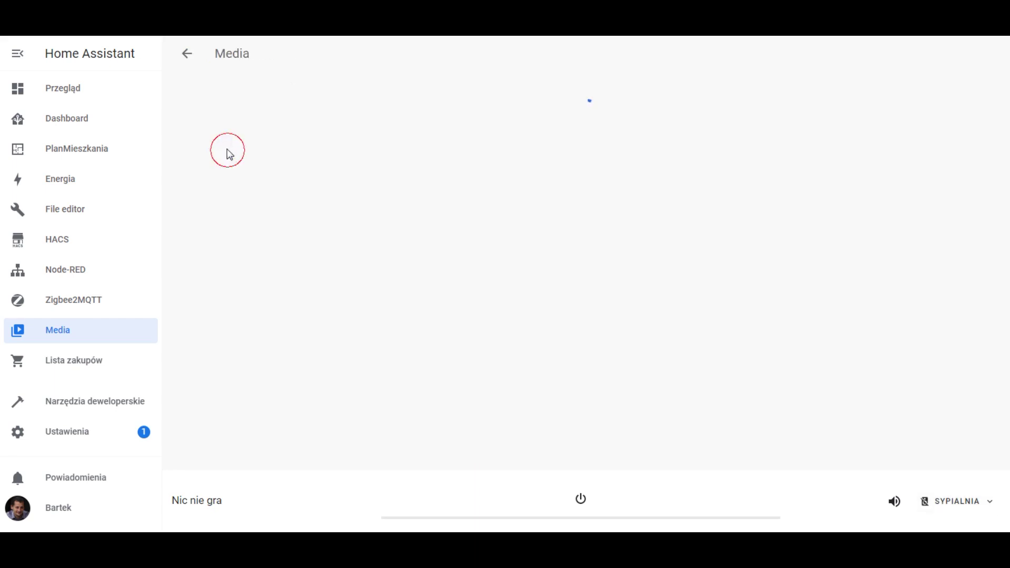
left_click(188, 54)
left_click(339, 158)
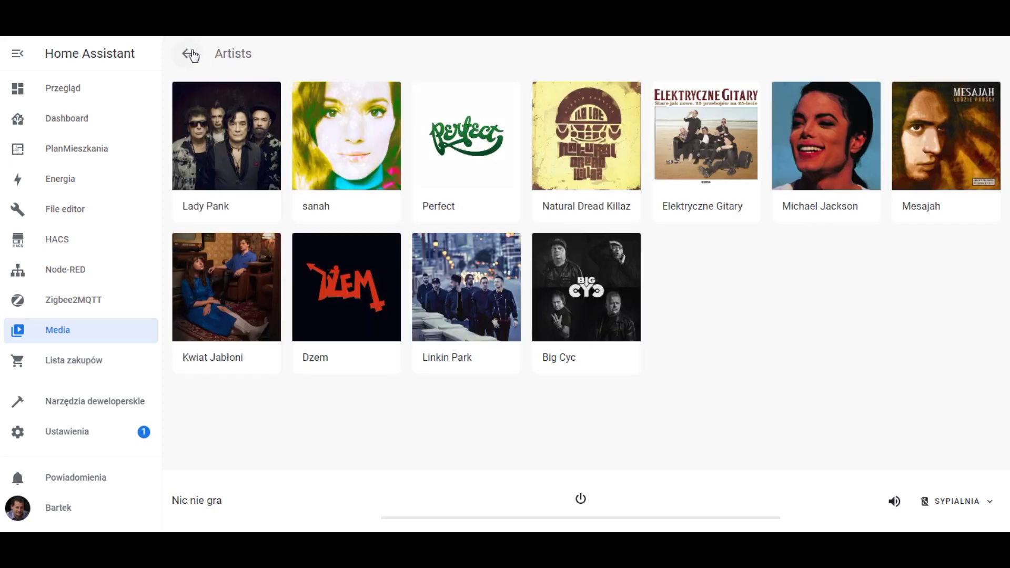
left_click(188, 55)
left_click(483, 159)
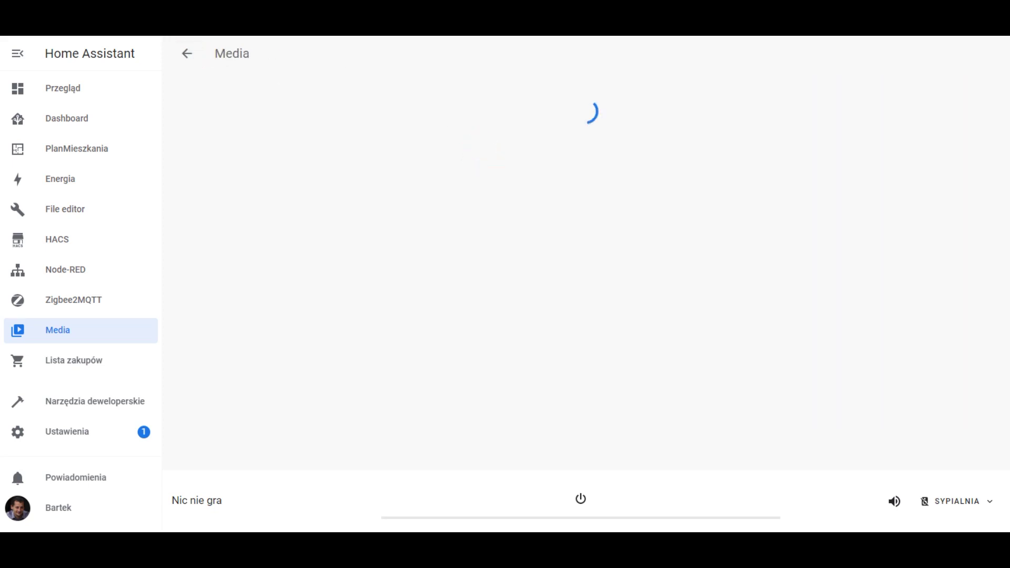
left_click(187, 55)
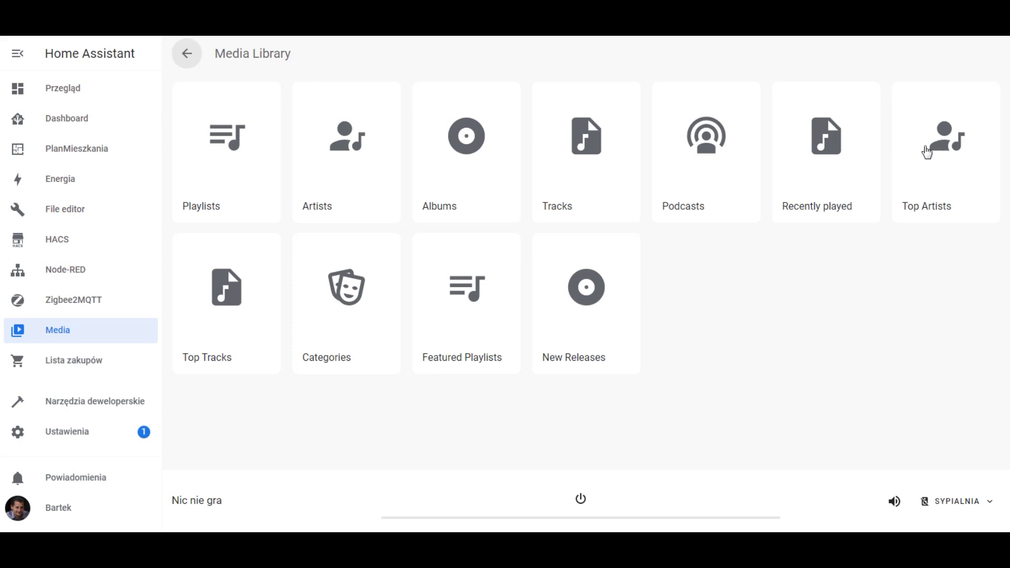
left_click(962, 160)
left_click(183, 56)
left_click(475, 291)
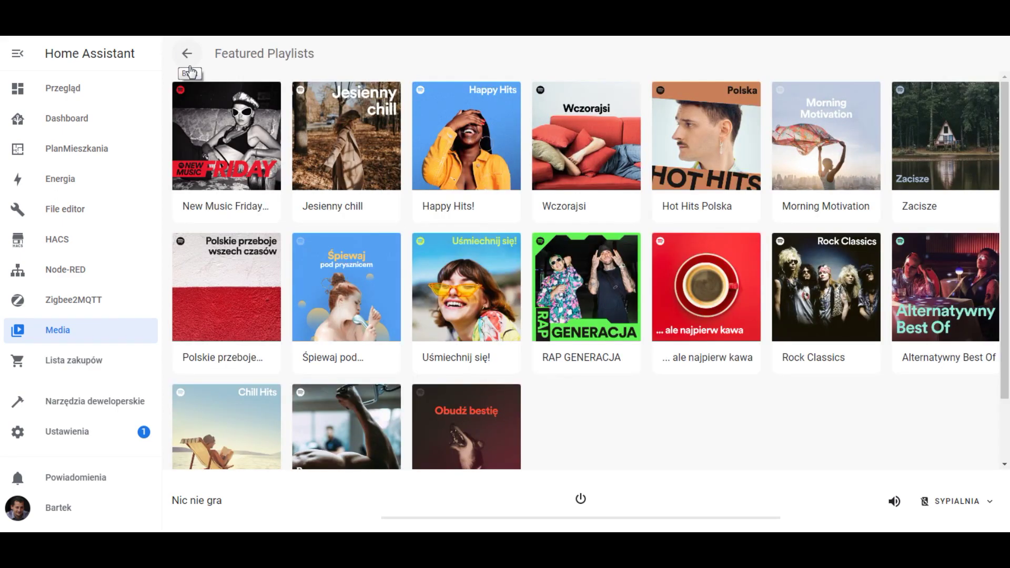
left_click(185, 58)
left_click(466, 303)
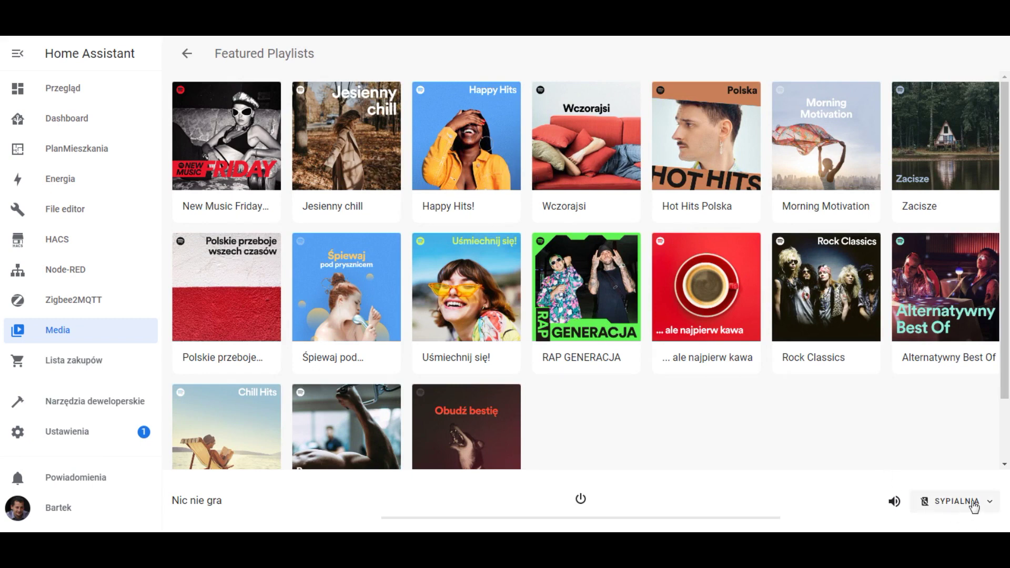
left_click(385, 173)
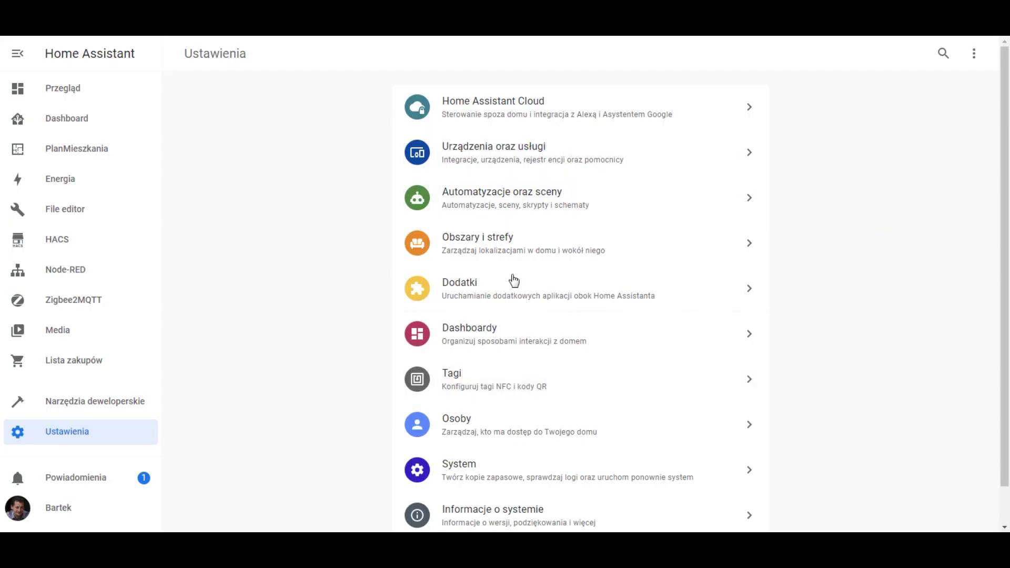
Create a new script and name it Spotify-PlaylistaSpokojna.
left_click(502, 204)
left_click(623, 56)
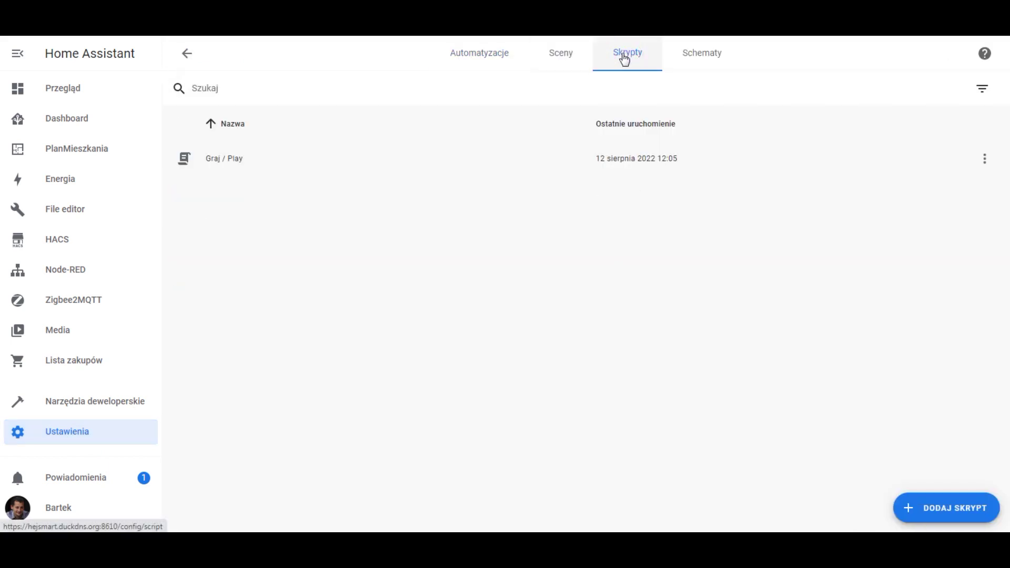
left_click(920, 508)
left_click(332, 119)
key("ctrl+a")
type("Spo")
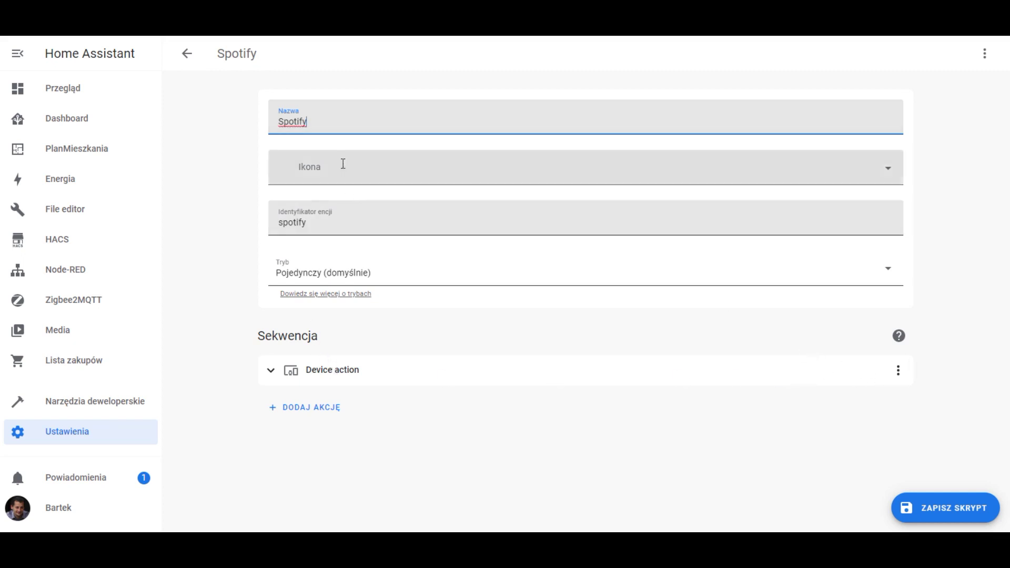
type("Playlista")
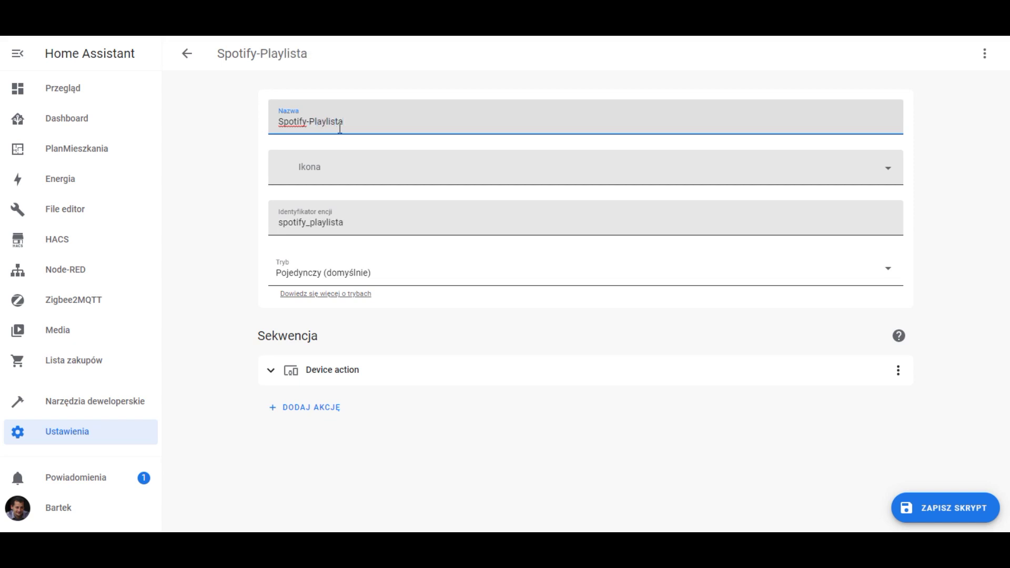
type("Spokojna")
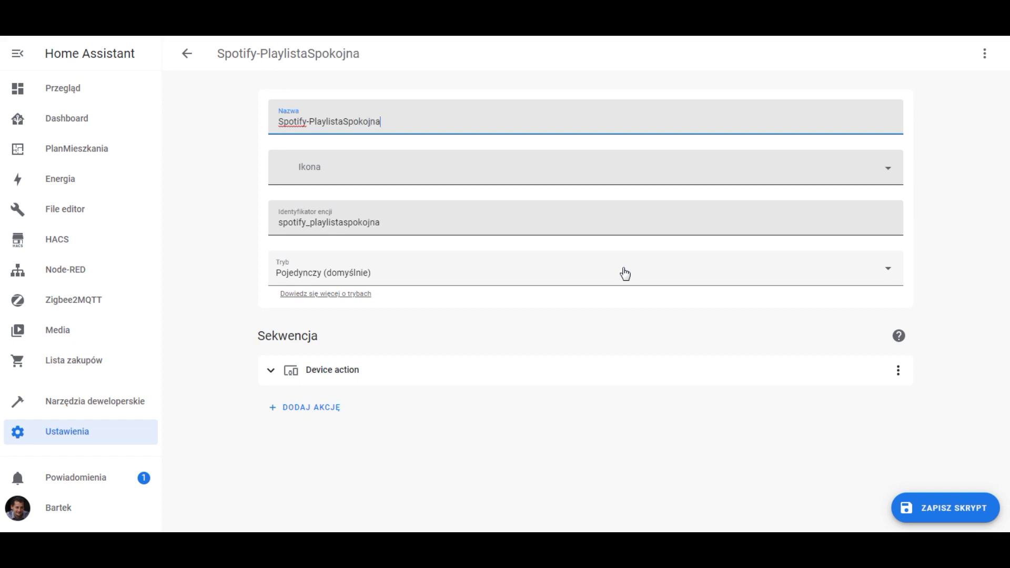
Replace the default Device action in the Spotify-PlaylistaSpokojna script's sequence with an Odtwarzaj media action.
left_click(896, 376)
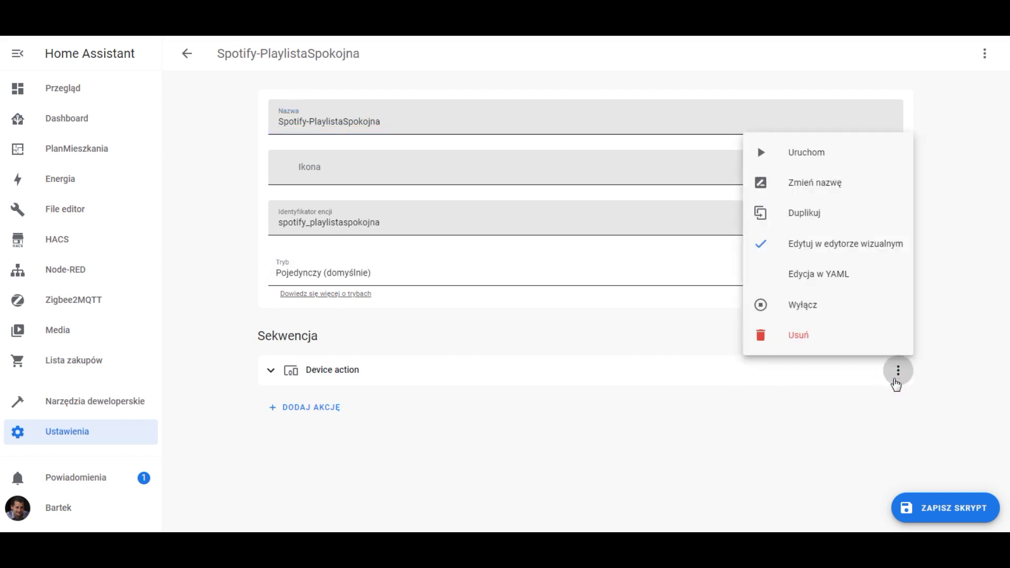
left_click(792, 336)
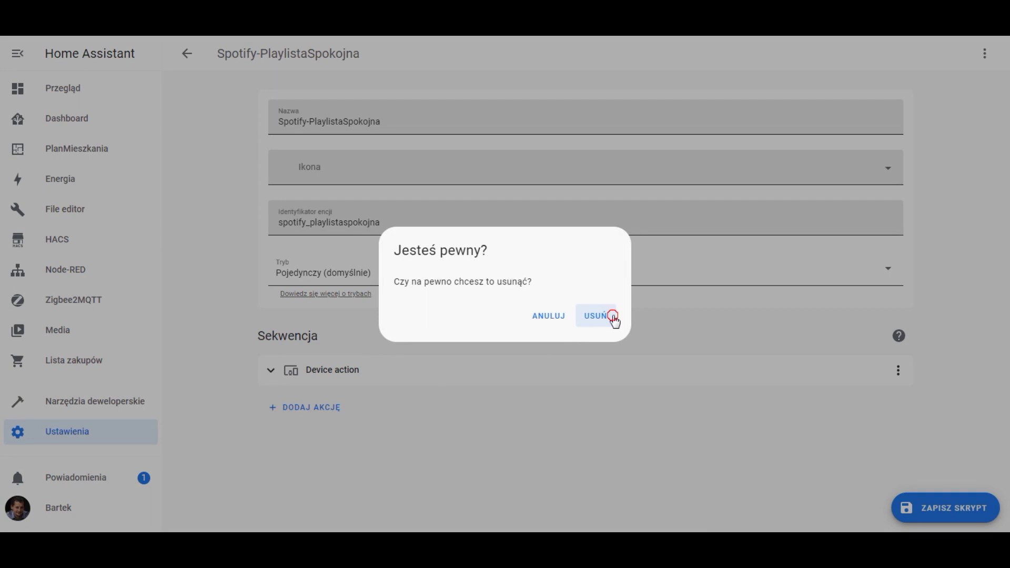
left_click(612, 318)
left_click(305, 362)
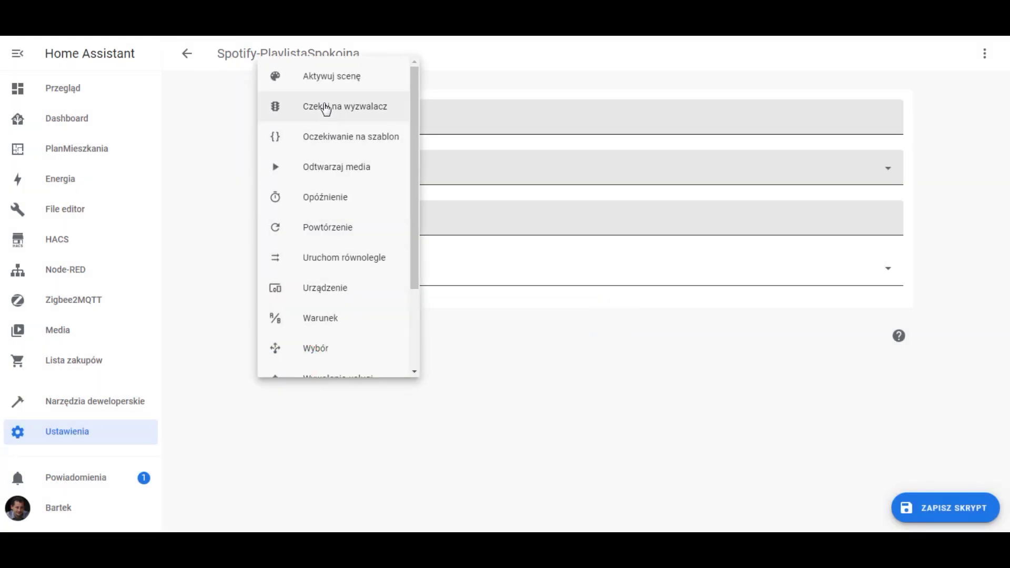
left_click(331, 166)
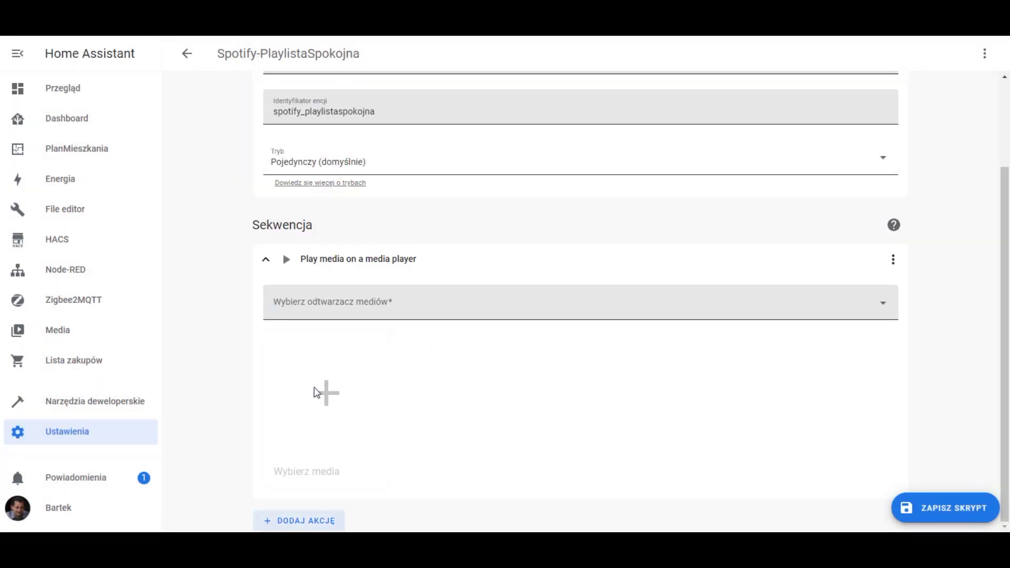
Set the media action to play the Spotify playlist Spokojna muzyka on the Sypialnia player, and save the script.
left_click(335, 304)
type("syp")
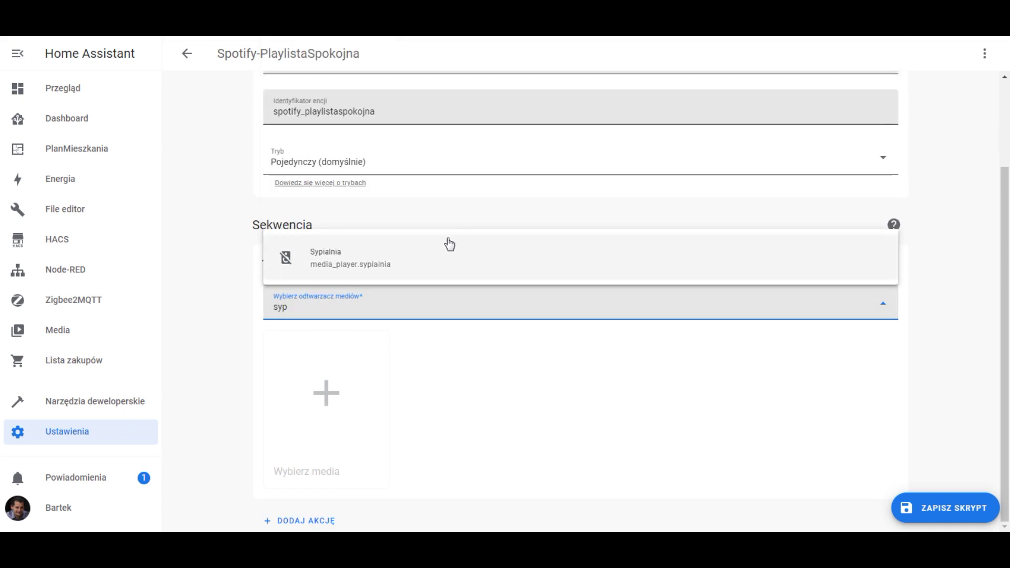
left_click(419, 255)
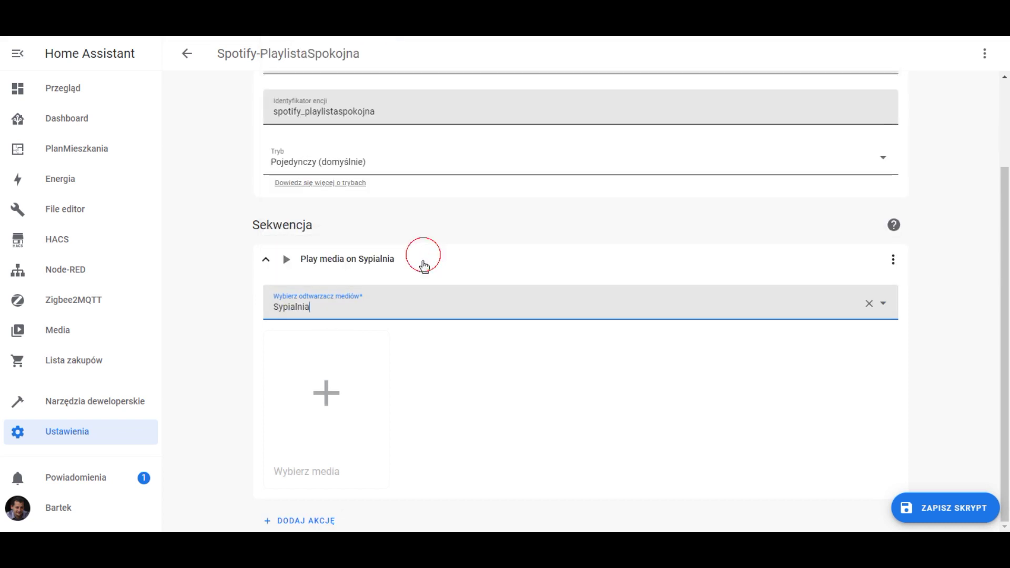
left_click(343, 401)
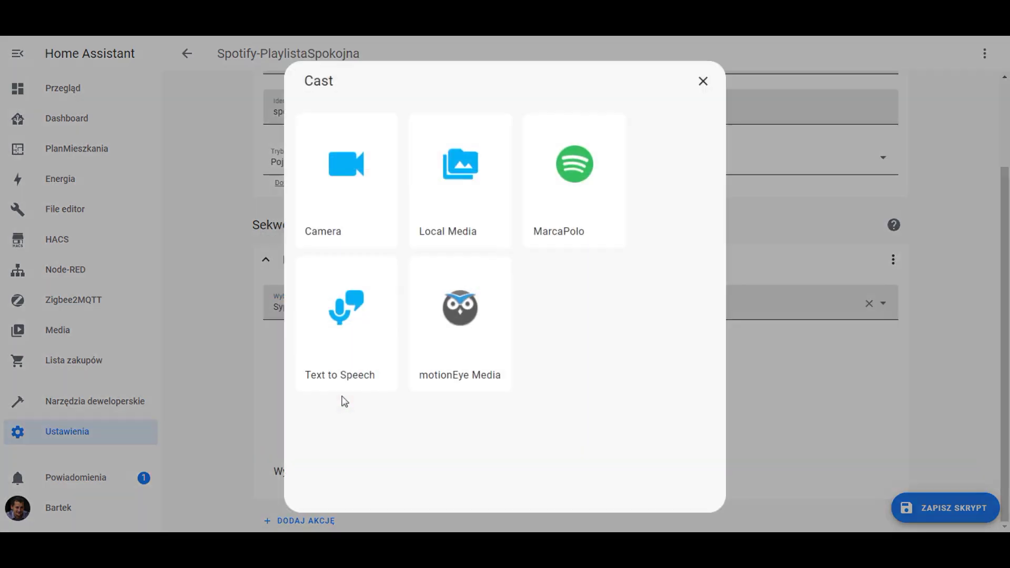
left_click(570, 175)
left_click(373, 179)
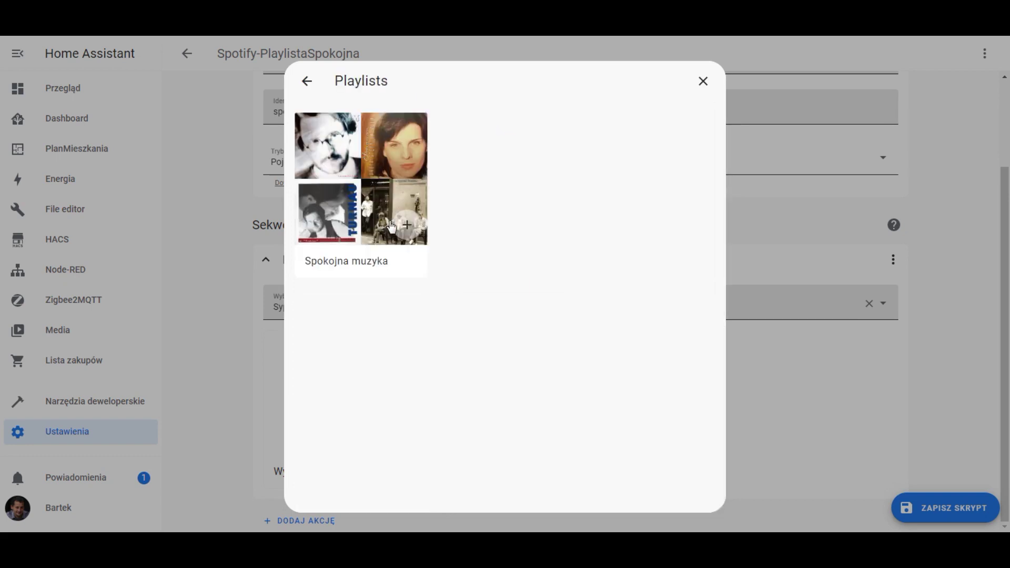
left_click(407, 224)
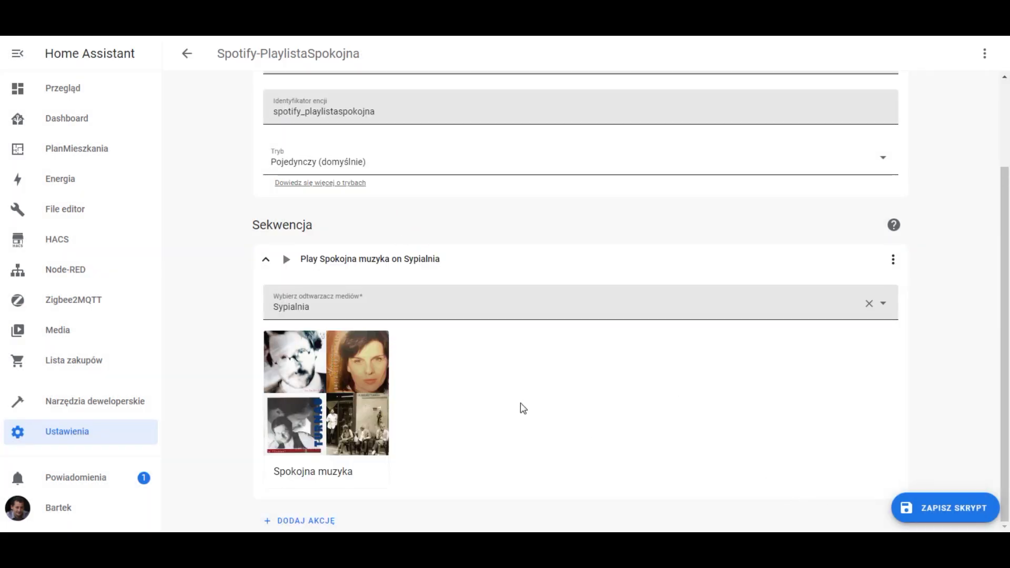
left_click(961, 511)
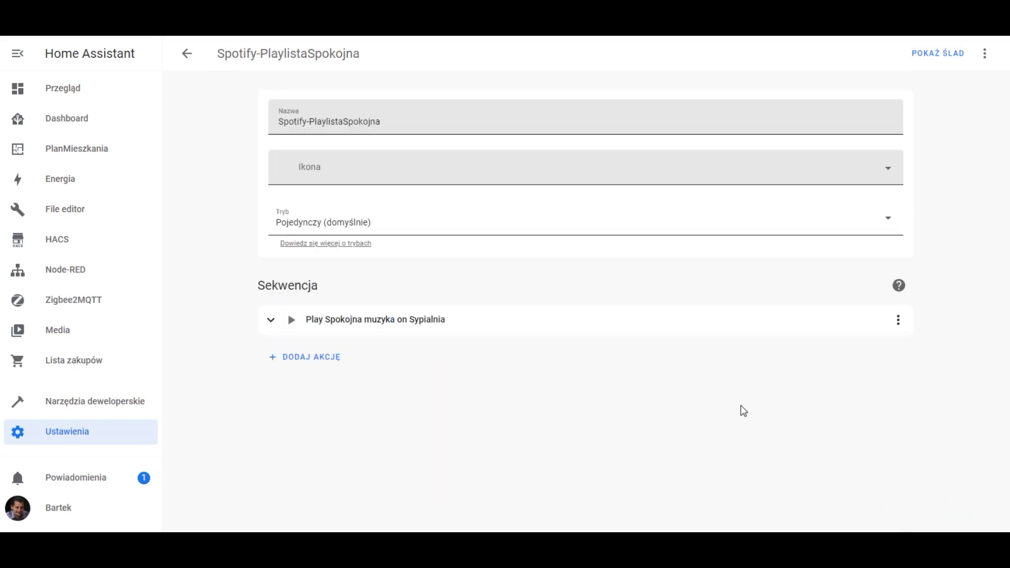
Return to the script list, create another script and name it Spotify-LadyPank.
left_click(187, 55)
left_click(929, 510)
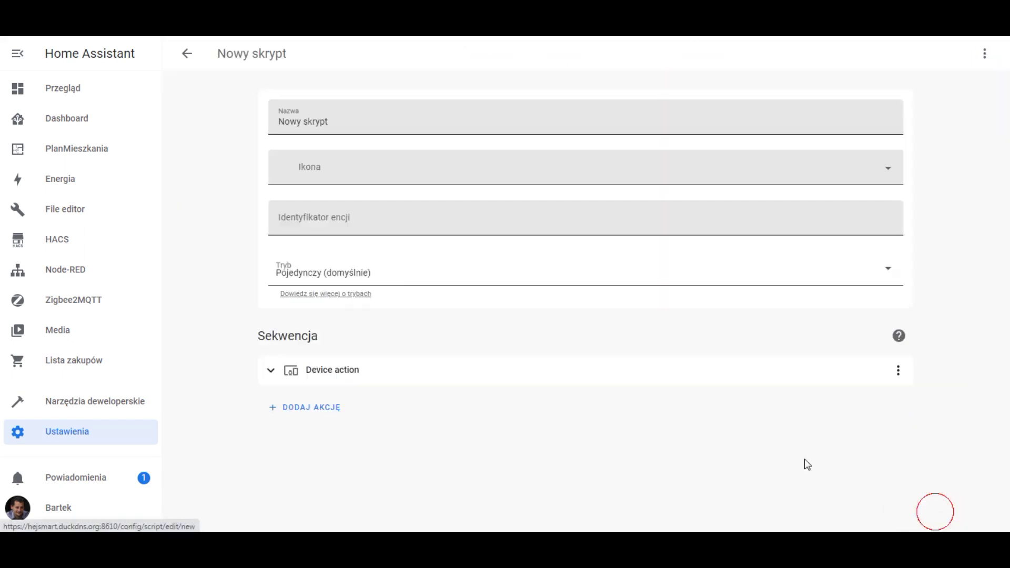
triple_click(347, 119)
type("Spoty")
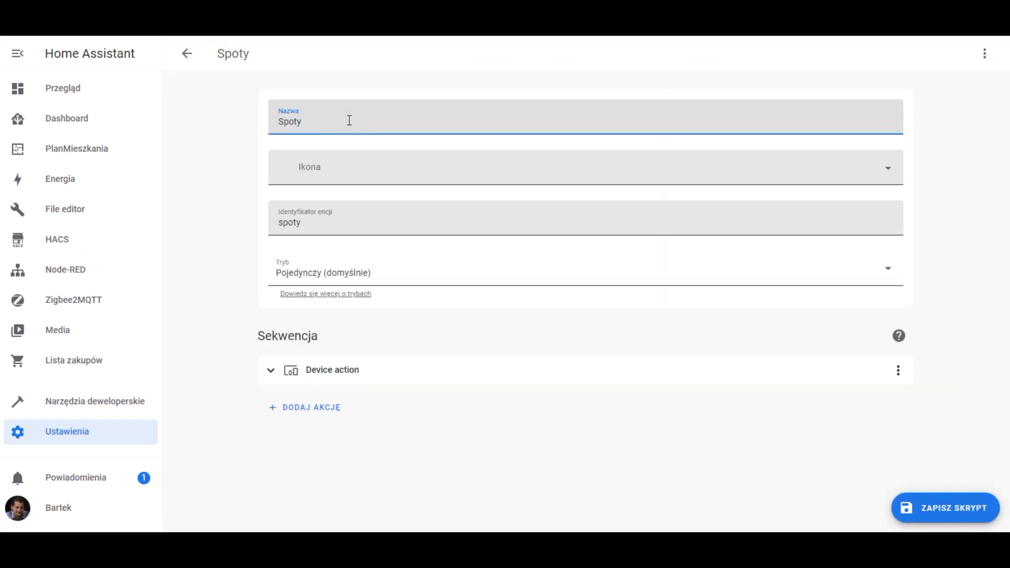
key("BackSpace")
type("ify-LadyPank")
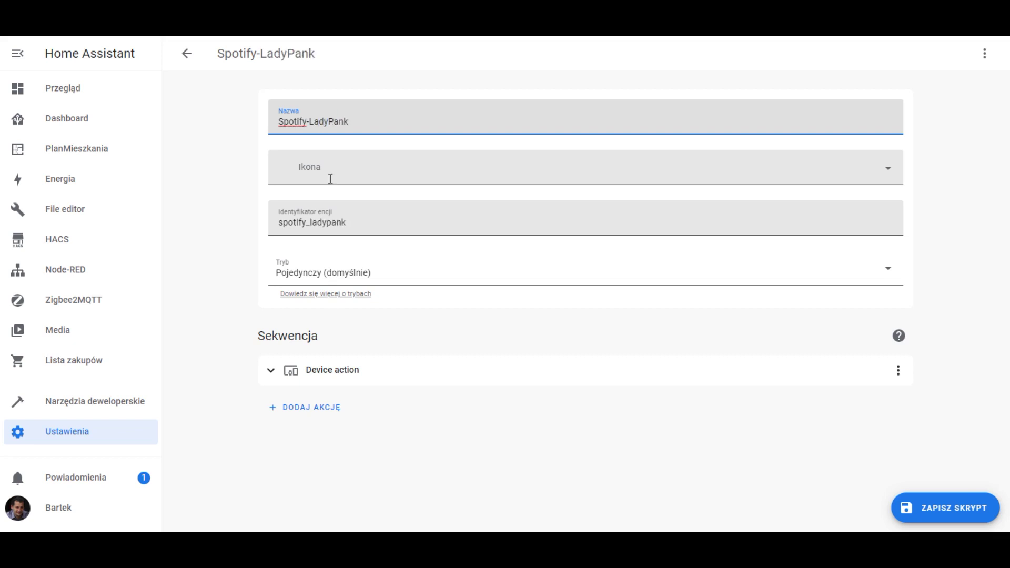
Replace the default Device action in the Spotify-LadyPank script's sequence with an Odtwarzaj media action.
left_click(898, 370)
left_click(784, 335)
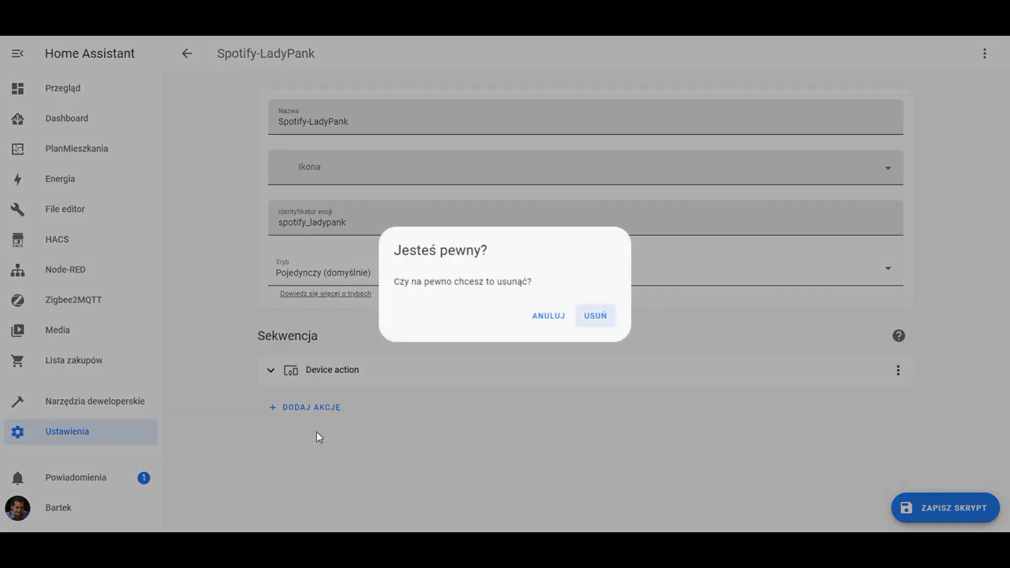
left_click(590, 315)
left_click(315, 370)
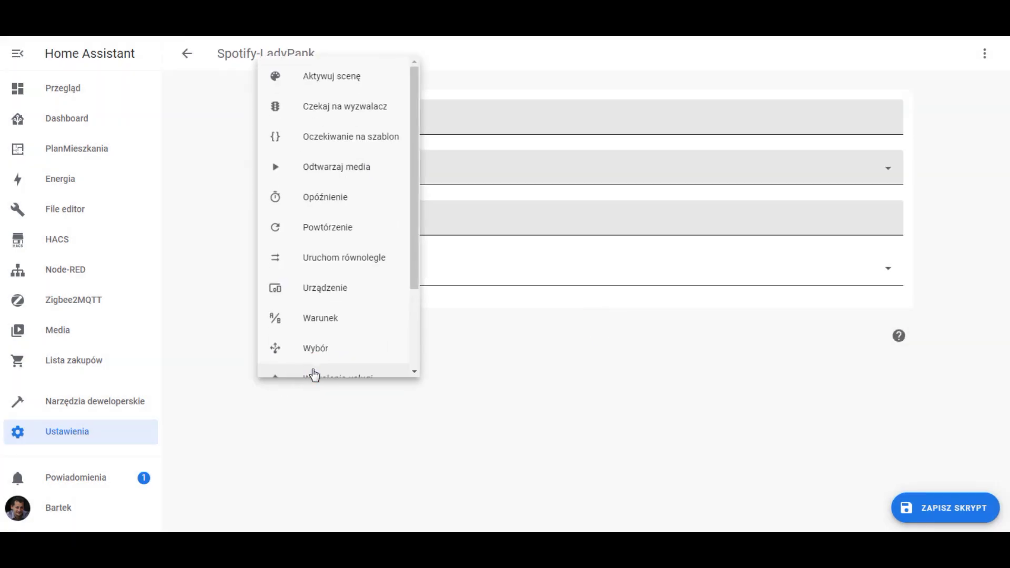
left_click(331, 172)
Set the action to play Lady Pank's album Akustycznie (Live) from Spotify on Sypialnia, save the script and return to the script list.
left_click(378, 306)
type("syp")
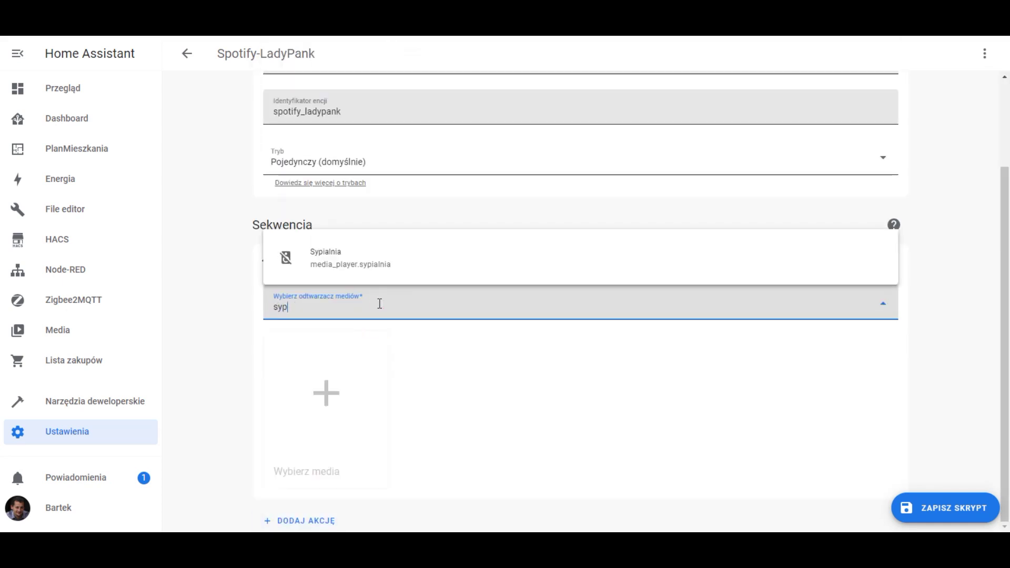
left_click(459, 257)
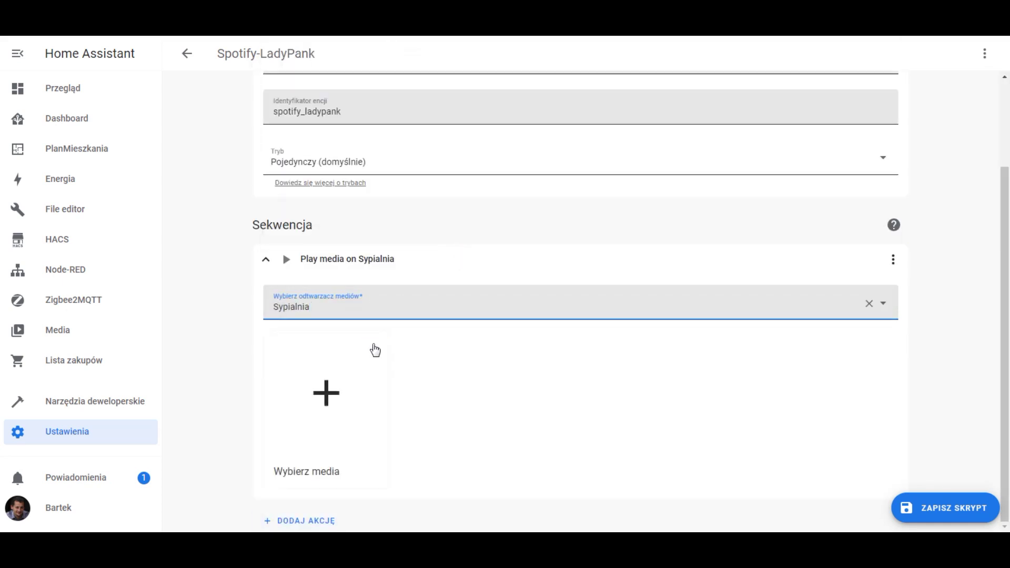
left_click(347, 406)
left_click(557, 174)
left_click(525, 189)
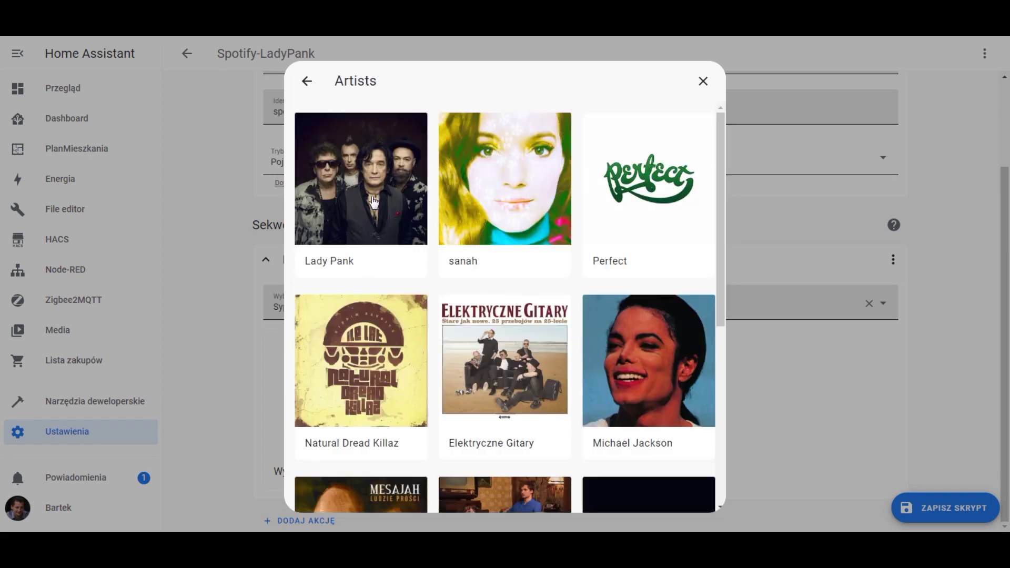
left_click(373, 201)
left_click(407, 220)
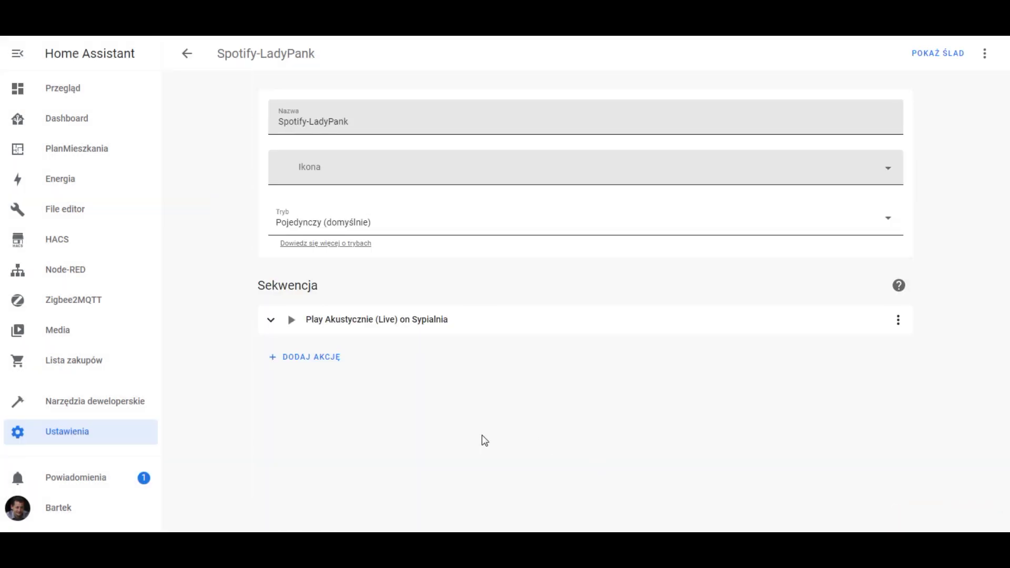
left_click(194, 54)
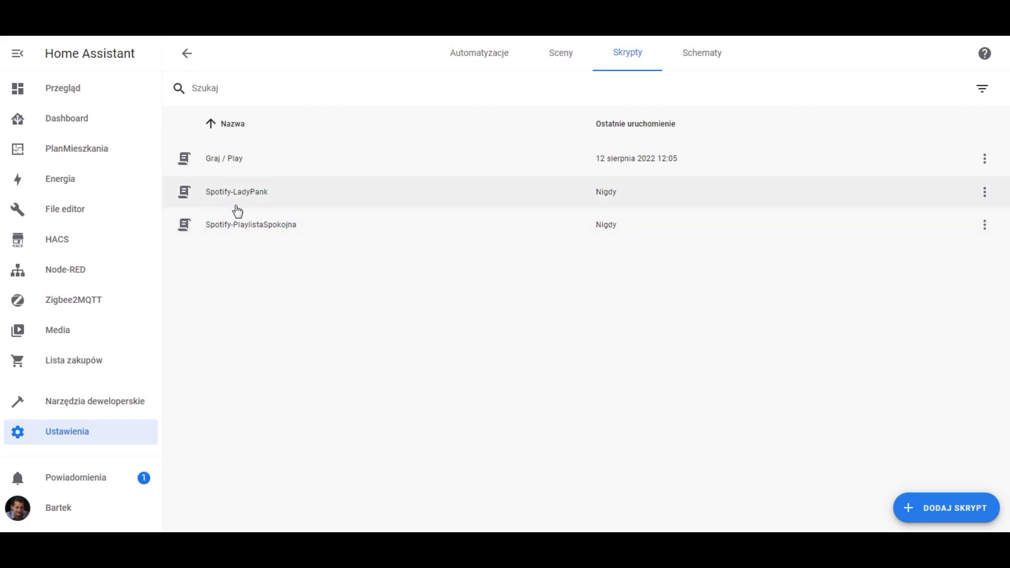
Open the Sypialnia view of the Dashboard and put it into edit mode.
left_click(75, 120)
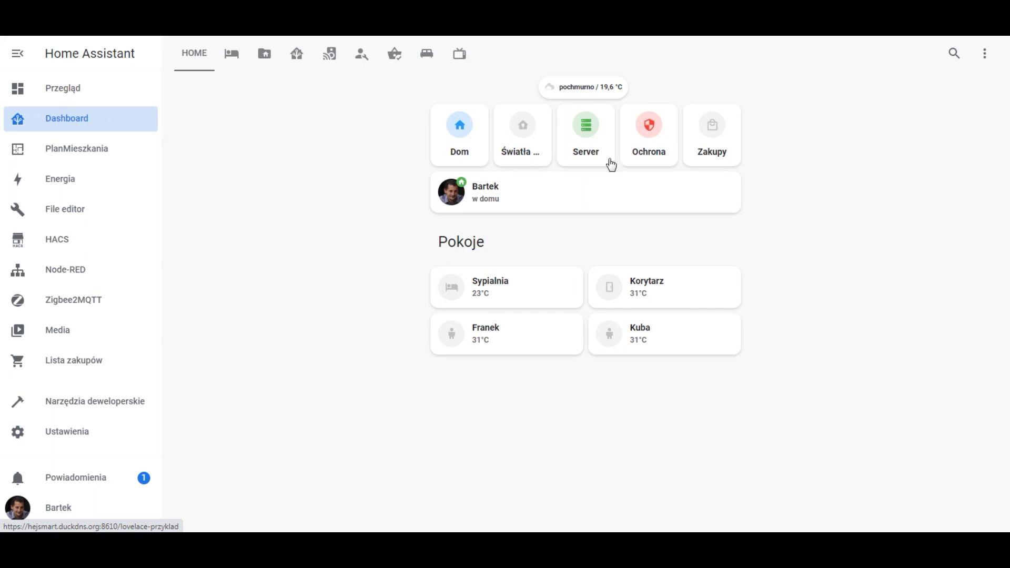
left_click(231, 54)
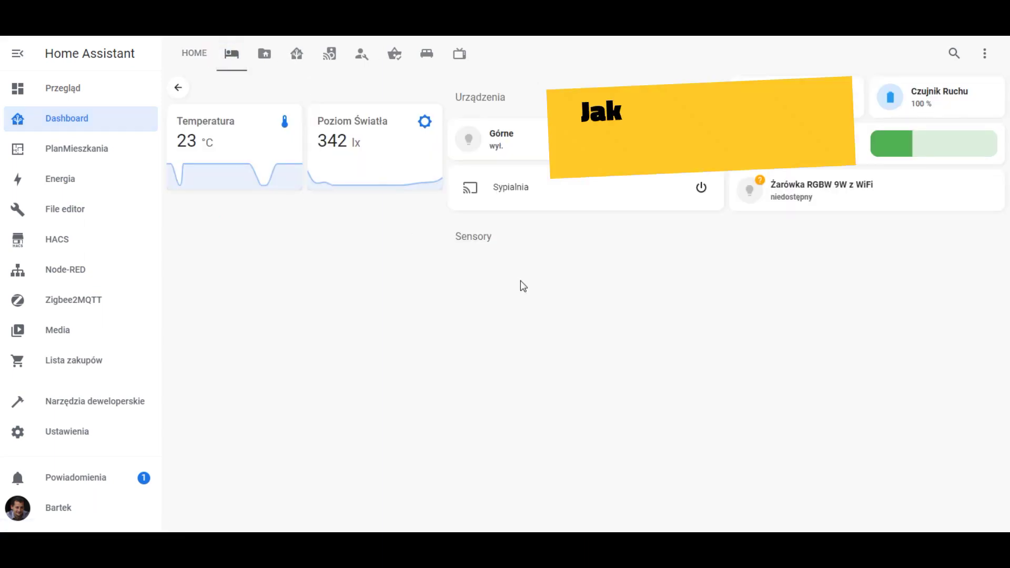
left_click(984, 53)
left_click(957, 90)
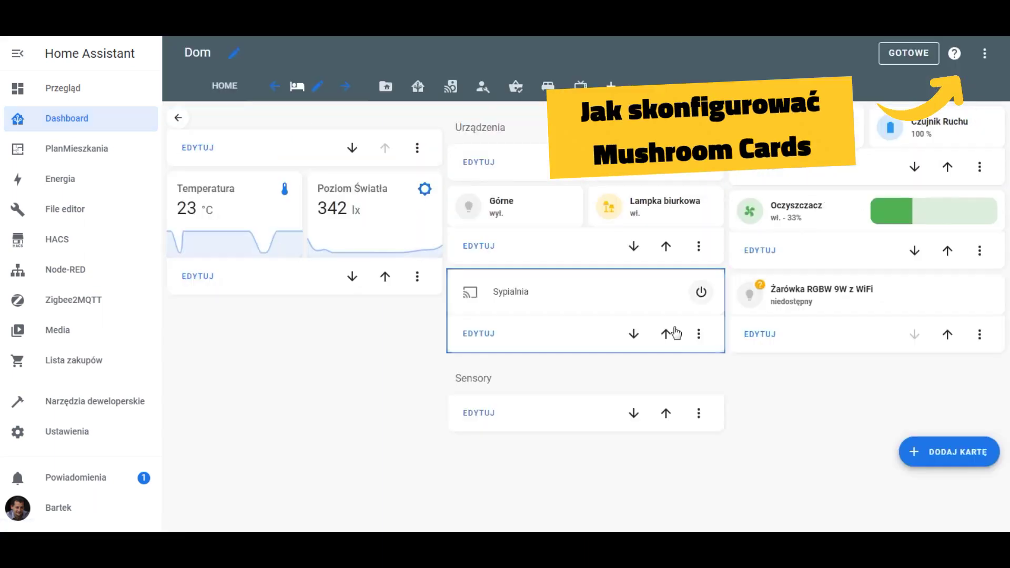
Add a Siatka card to the Sypialnia view and place a Mushroom Entity Card inside it.
left_click(925, 452)
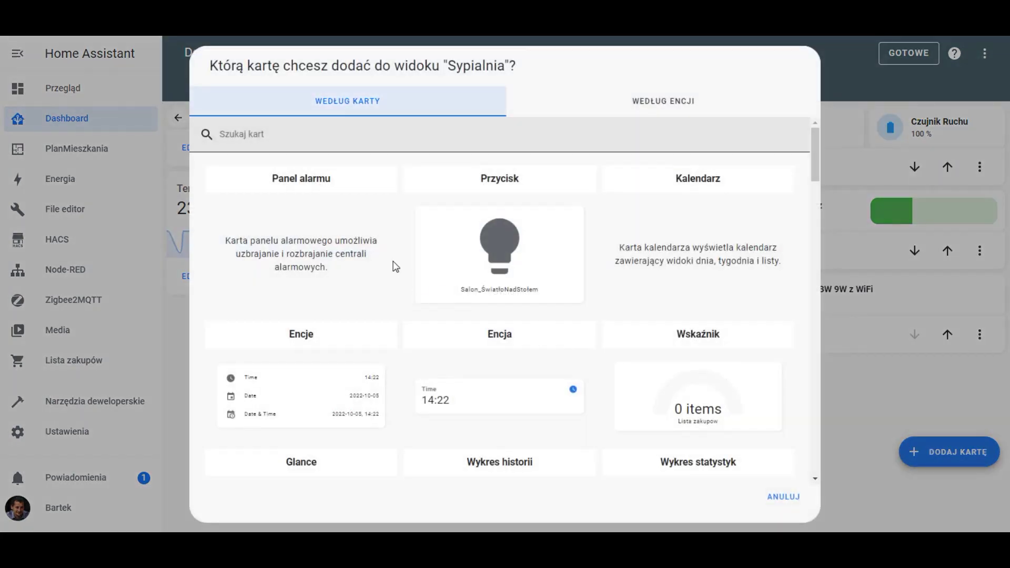
left_click(333, 141)
type("siat")
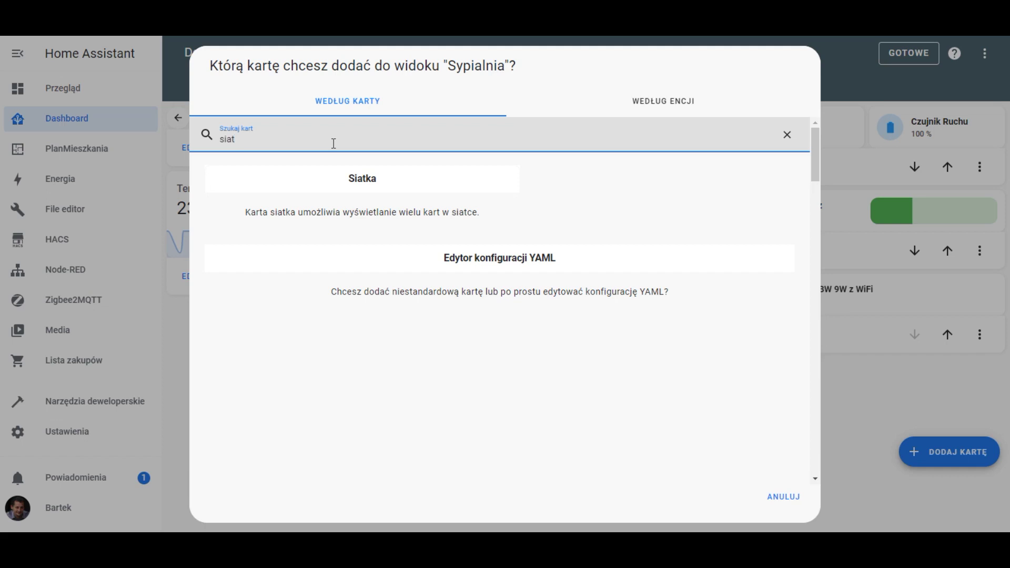
left_click(382, 196)
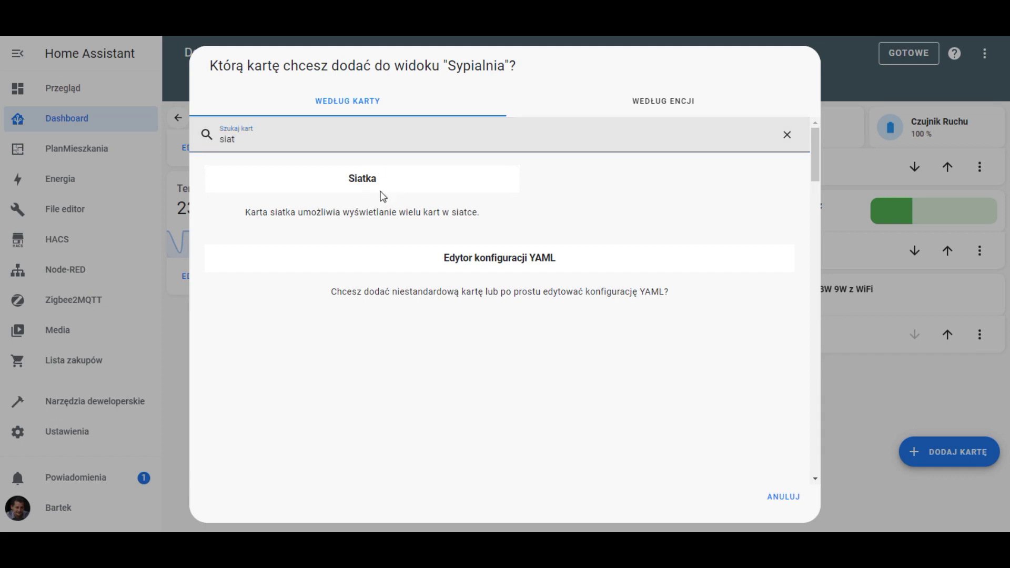
left_click(328, 212)
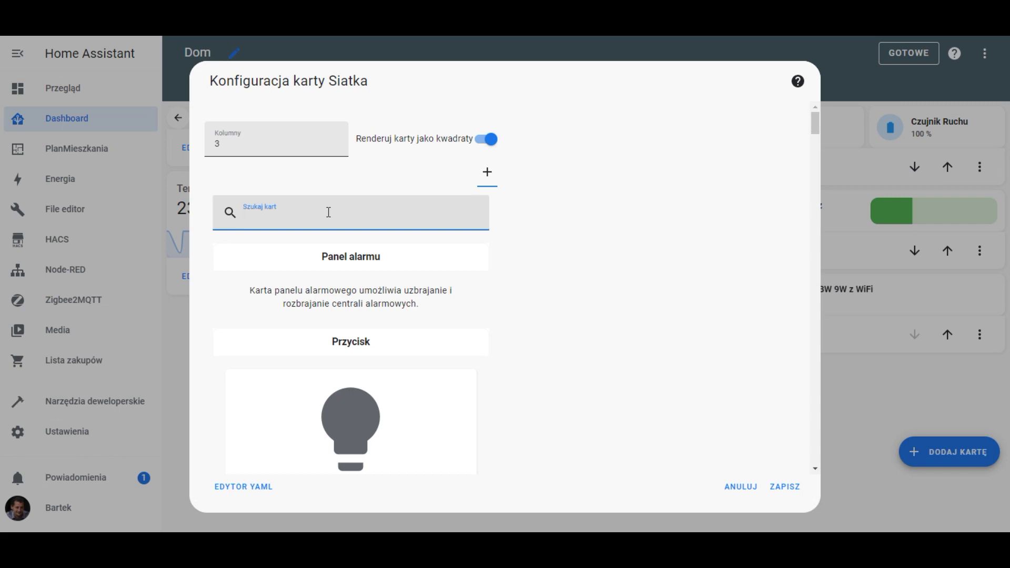
type("mushroom")
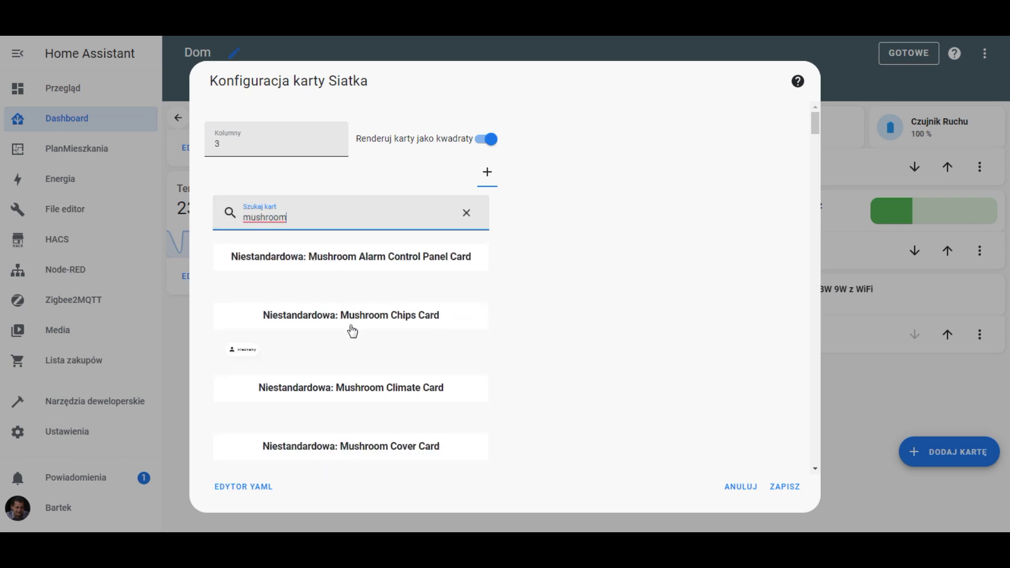
scroll(361, 338, "down", 4)
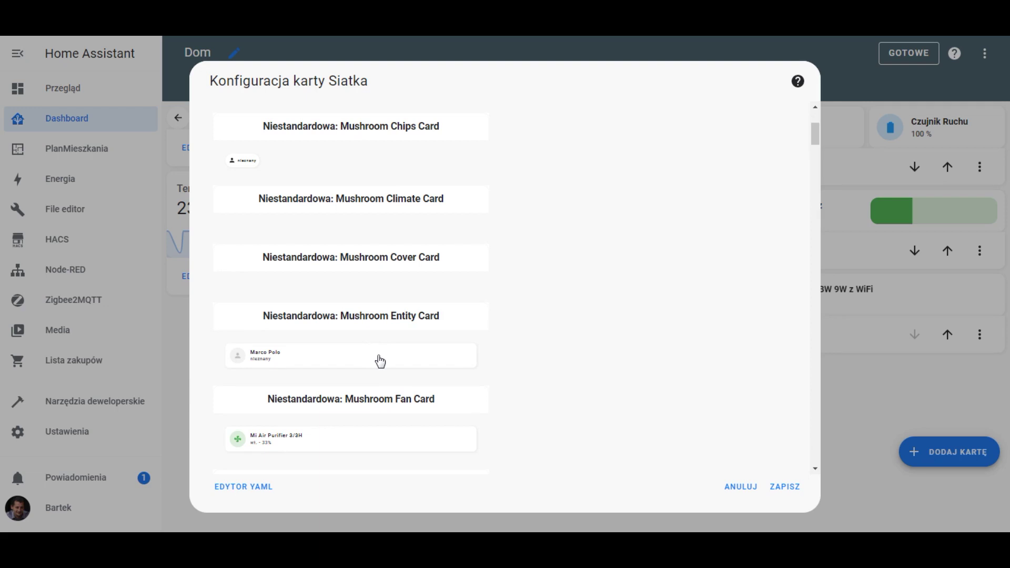
left_click(378, 359)
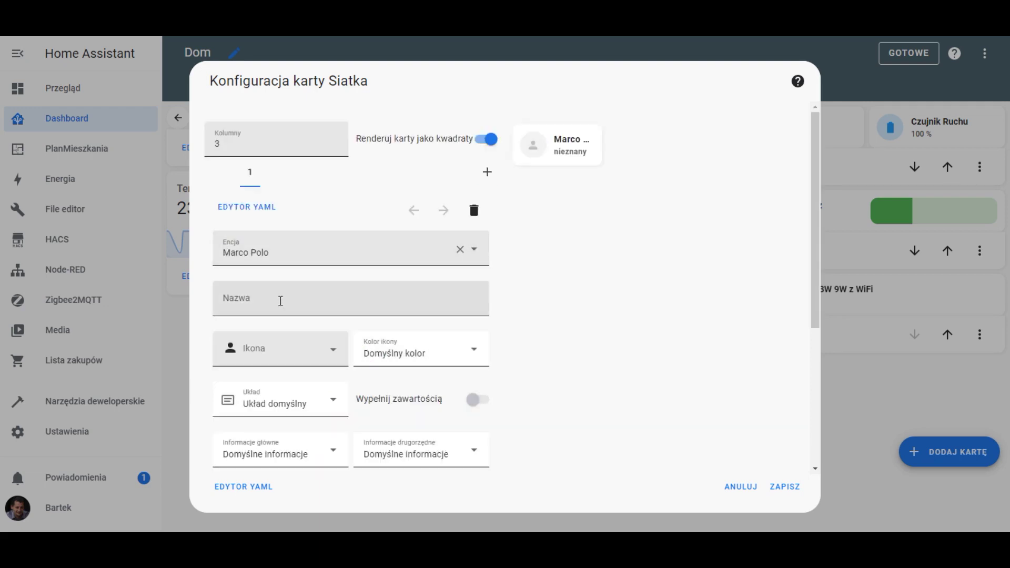
Set the Mushroom card's entity to Spotify-LadyPank and its icon to mdi:file-music-outline.
left_click(295, 252)
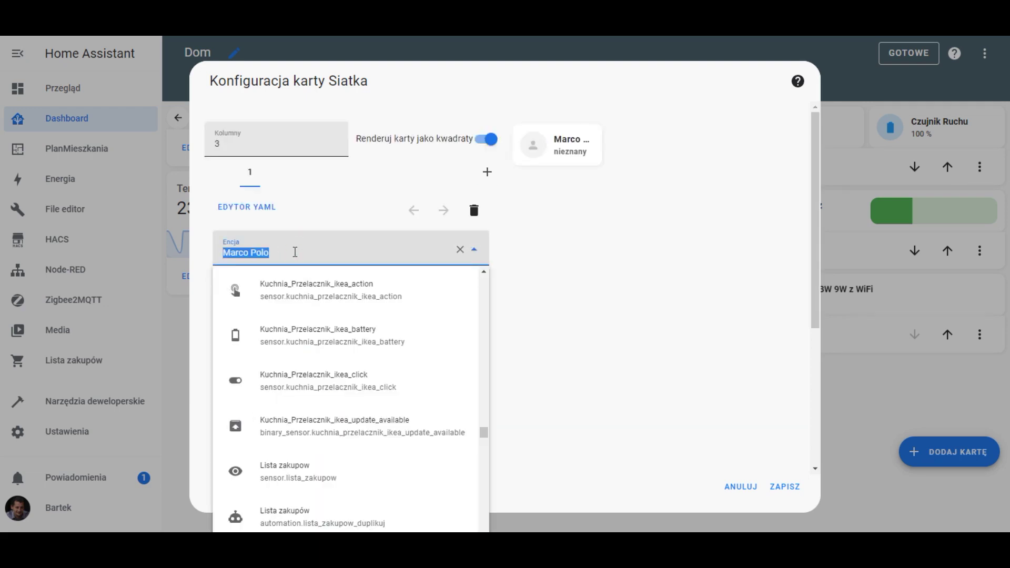
type("lady")
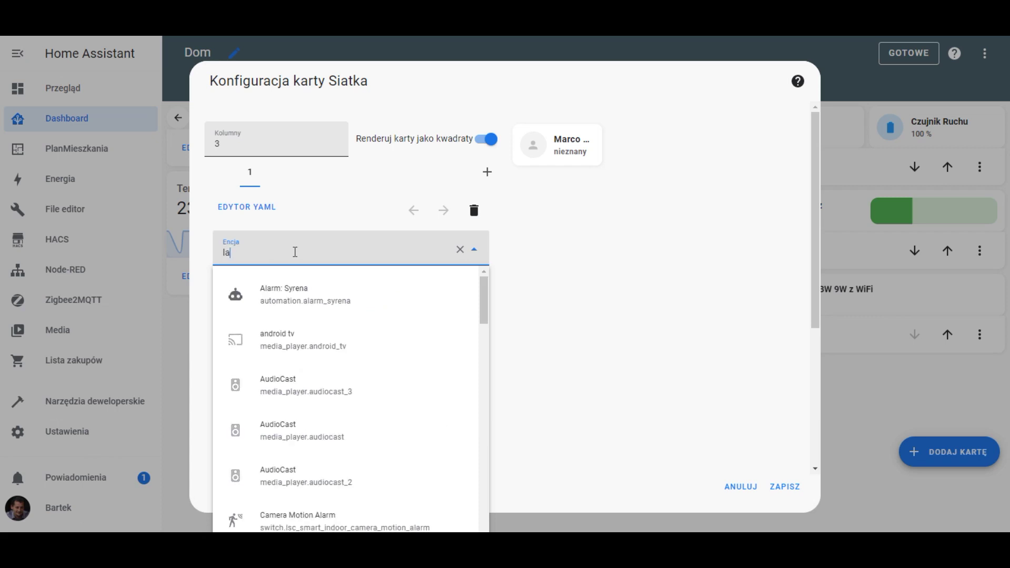
left_click(353, 298)
left_click(265, 352)
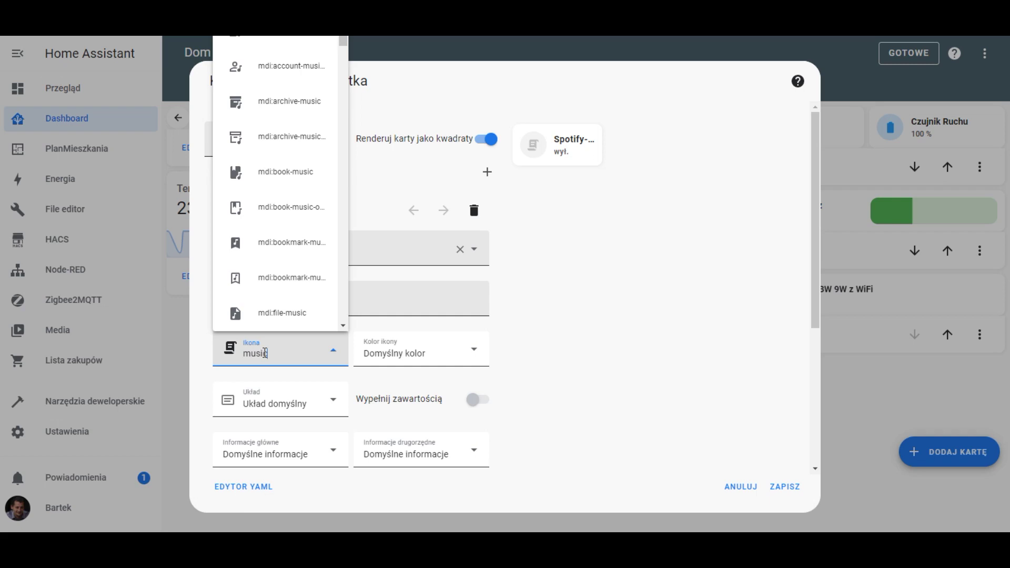
scroll(290, 247, "down", 3)
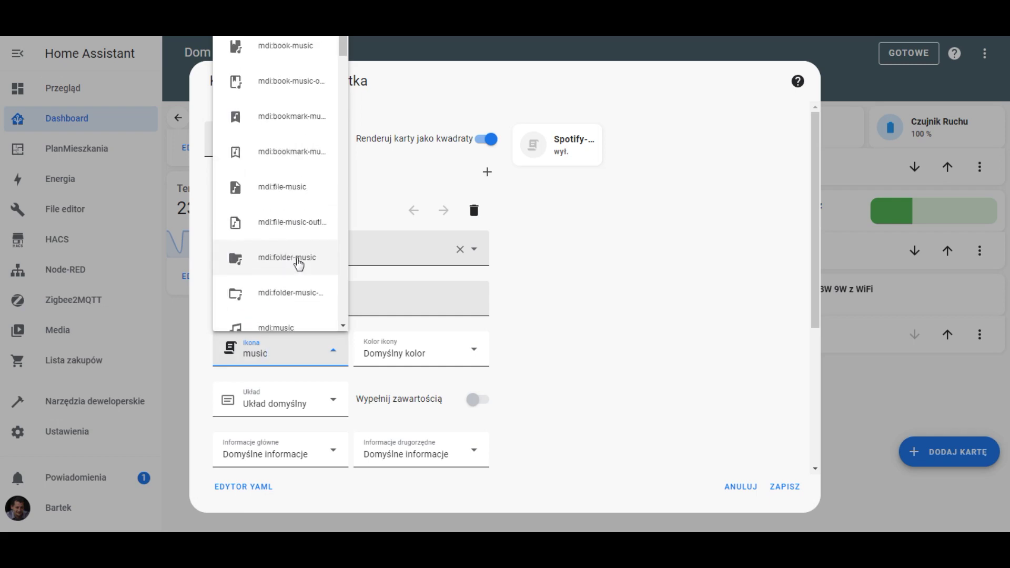
left_click(289, 222)
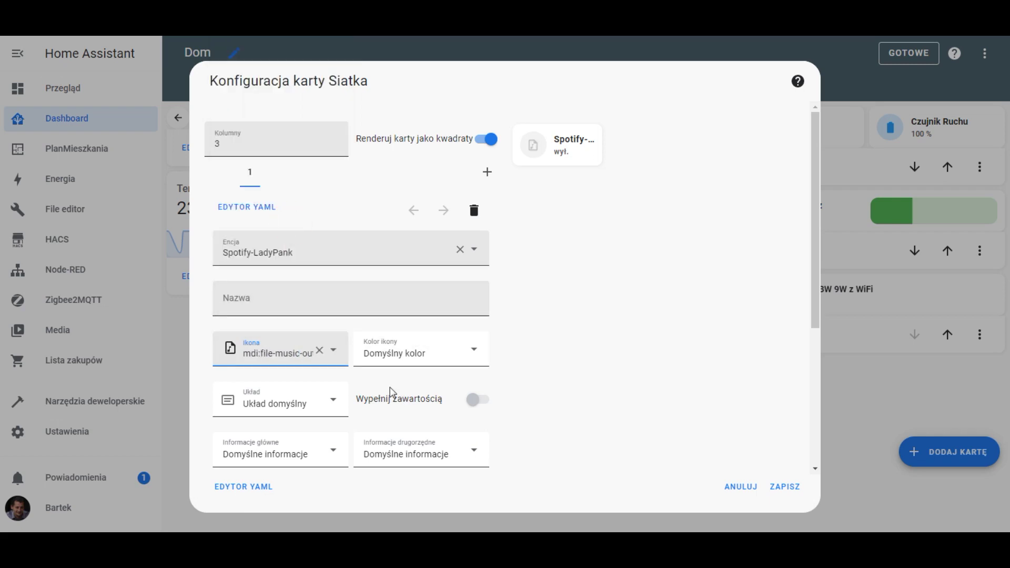
Name the first card Lady Pank, and set its layout to Układ pionowy and its icon colour to Purple.
left_click(303, 302)
type("Lady Pank")
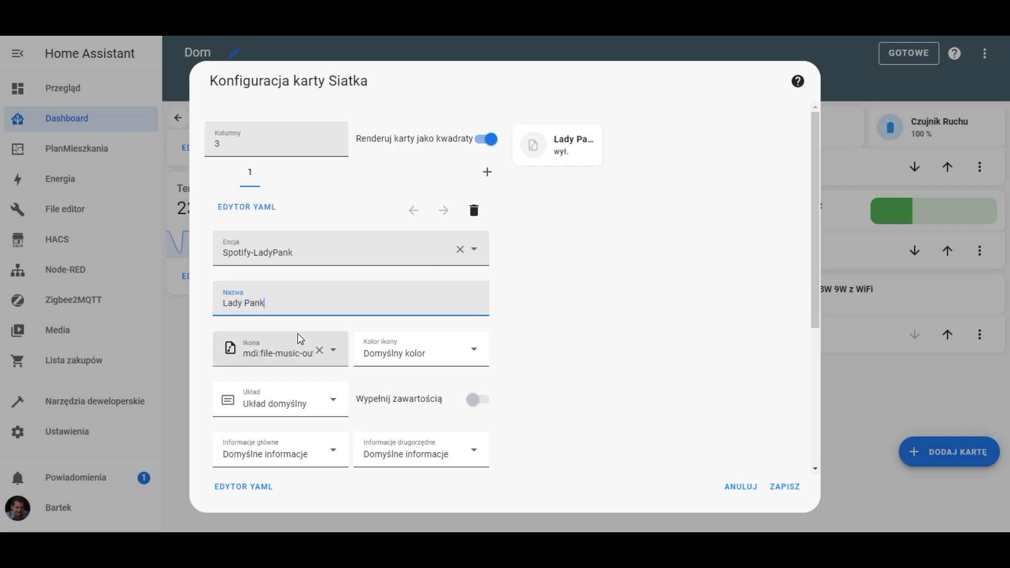
left_click(284, 404)
left_click(276, 337)
left_click(283, 413)
left_click(274, 361)
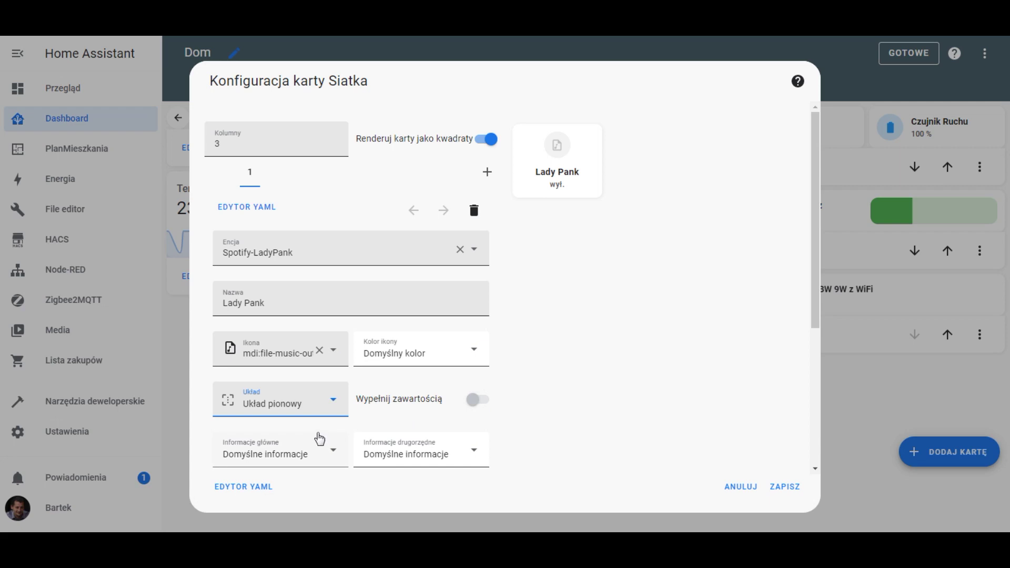
left_click(405, 359)
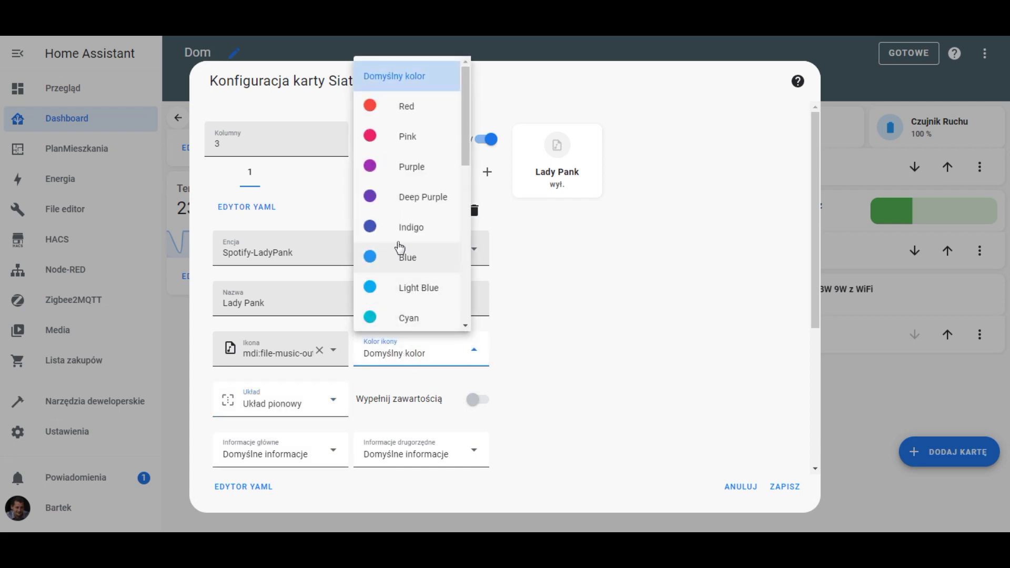
left_click(413, 171)
Set the Lady Pank card's primary information to Brak and its secondary information to Nazwa.
scroll(399, 371, "down", 2)
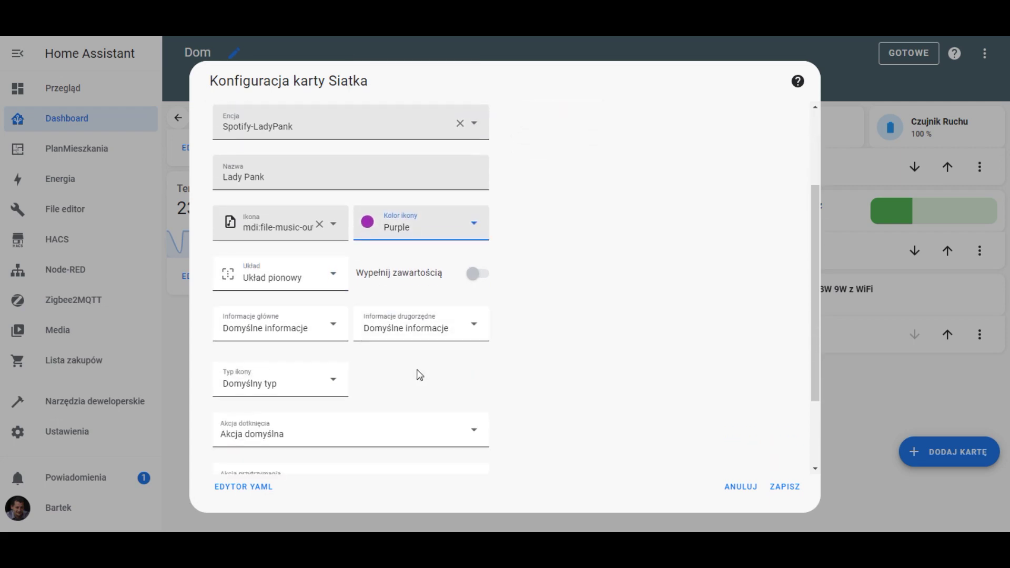
scroll(316, 330, "up", 2)
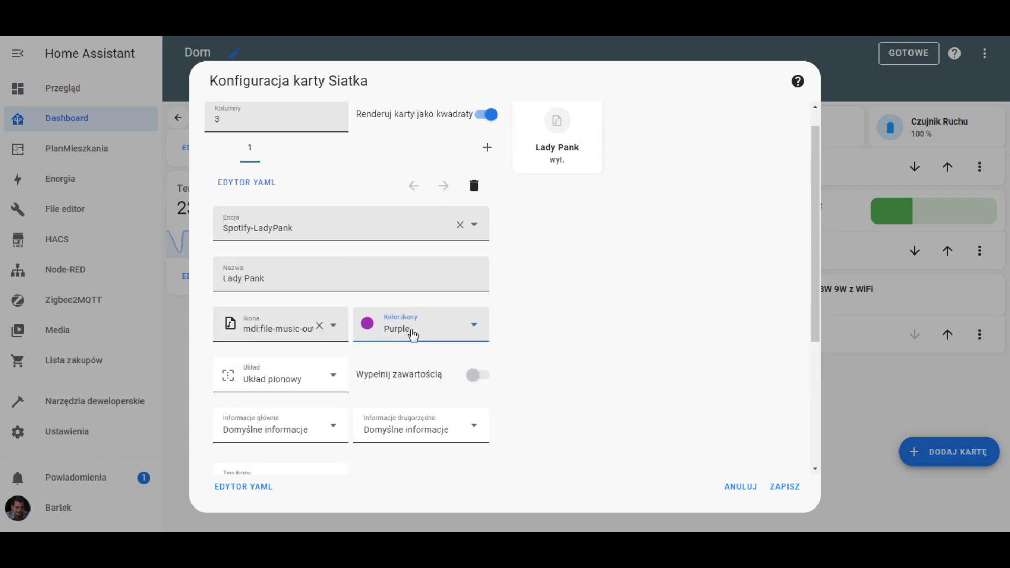
scroll(376, 390, "down", 1)
left_click(308, 395)
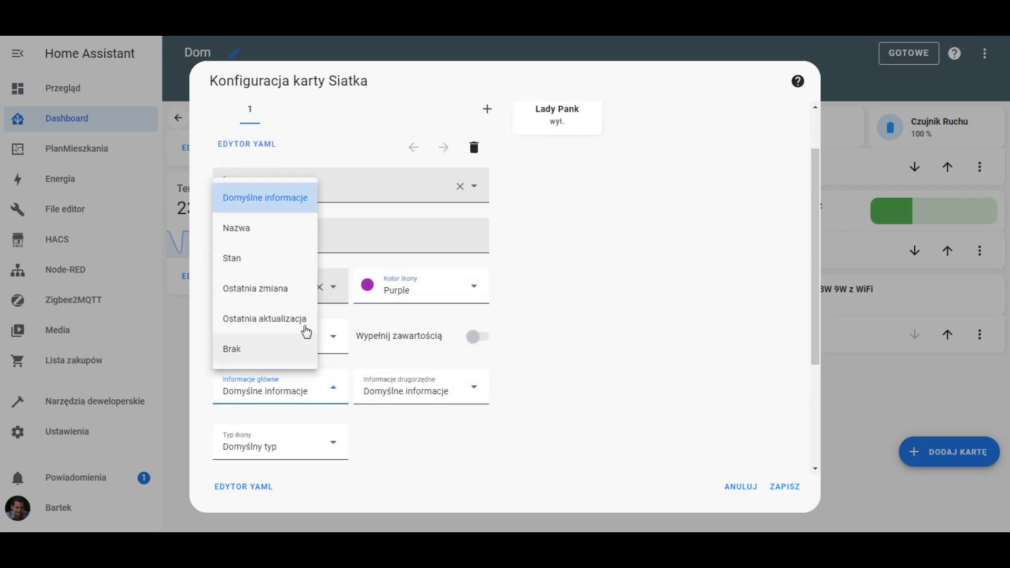
left_click(294, 349)
left_click(452, 393)
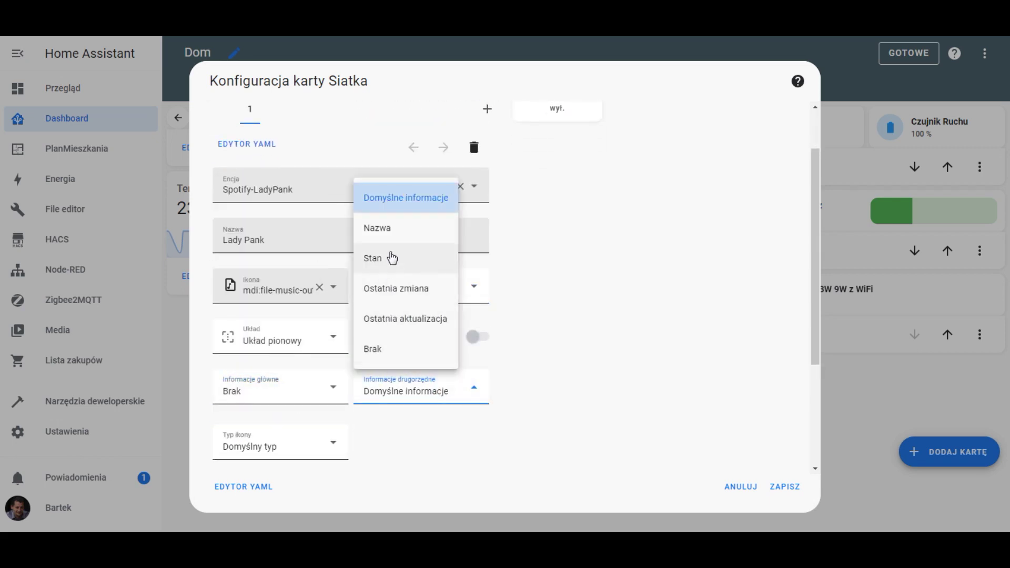
left_click(391, 228)
Set the Lady Pank card's icon type to Brak.
scroll(420, 263, "up", 1)
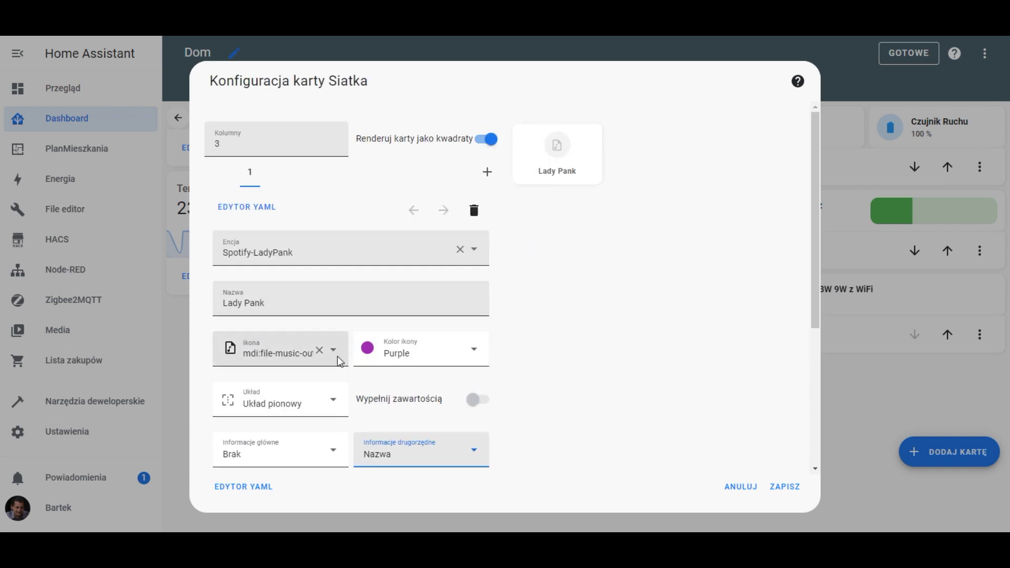
scroll(350, 310, "down", 3)
left_click(305, 387)
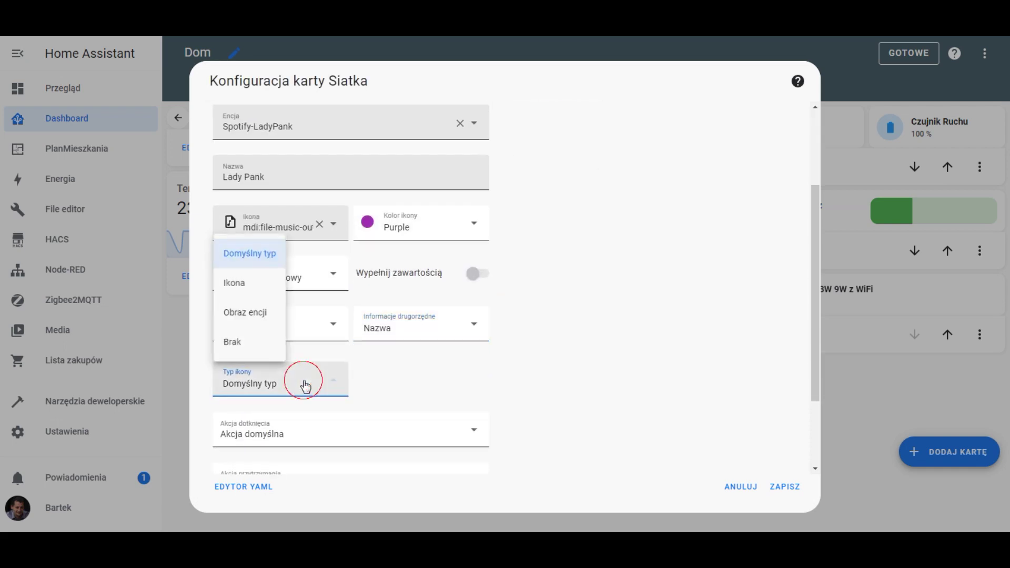
left_click(254, 346)
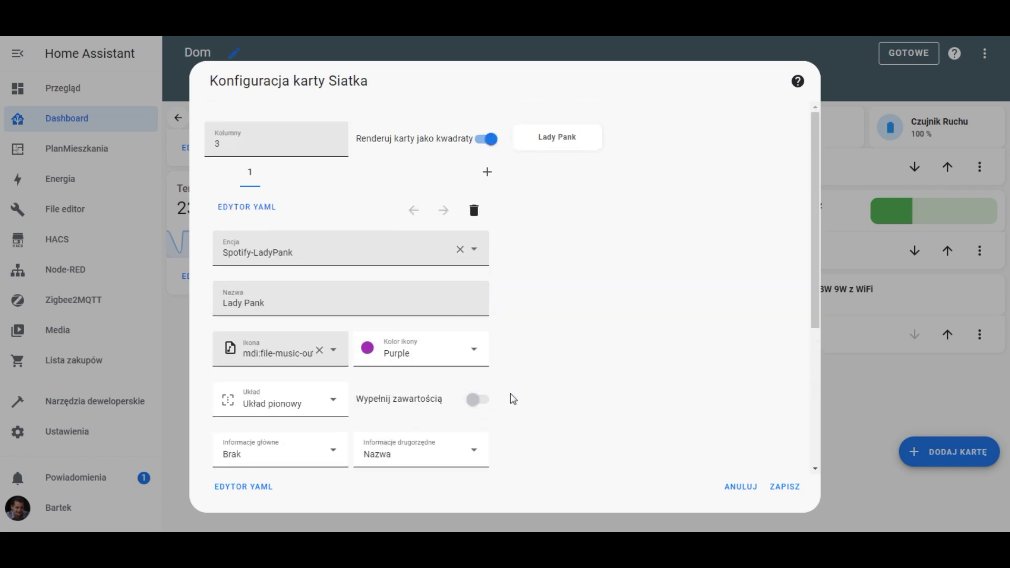
Add a second Mushroom Entity Card to the Siatka card and set its entity to Spotify-PlaylistaSpokojna.
left_click(486, 175)
left_click(334, 221)
type("mushr")
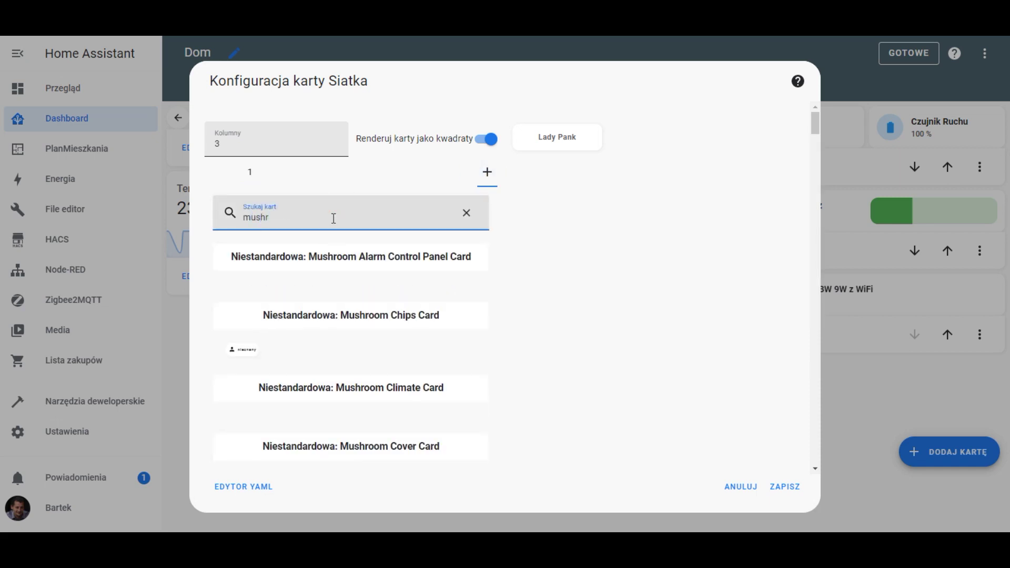
scroll(350, 324, "down", 3)
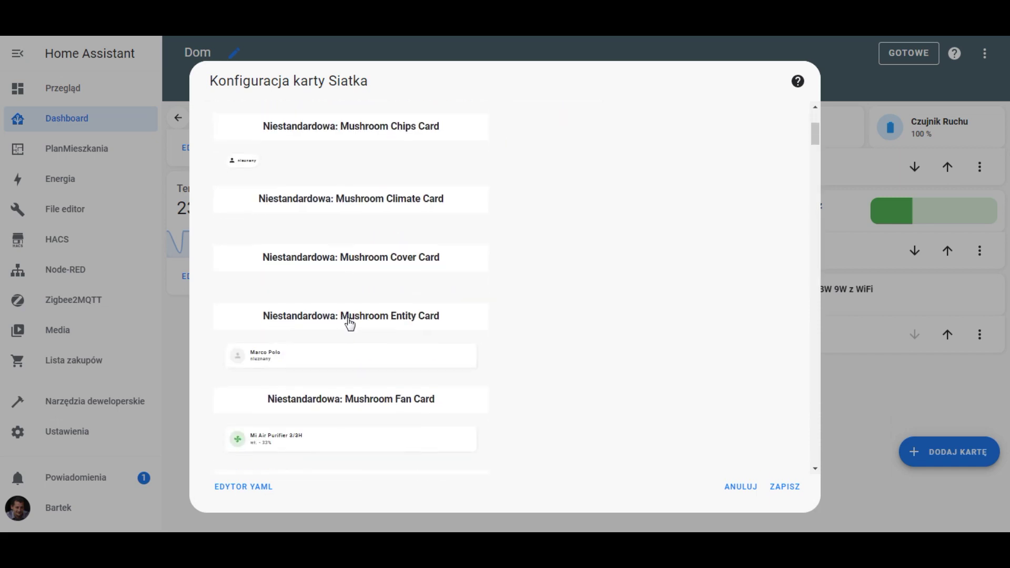
left_click(385, 359)
left_click(322, 250)
type("spokoj")
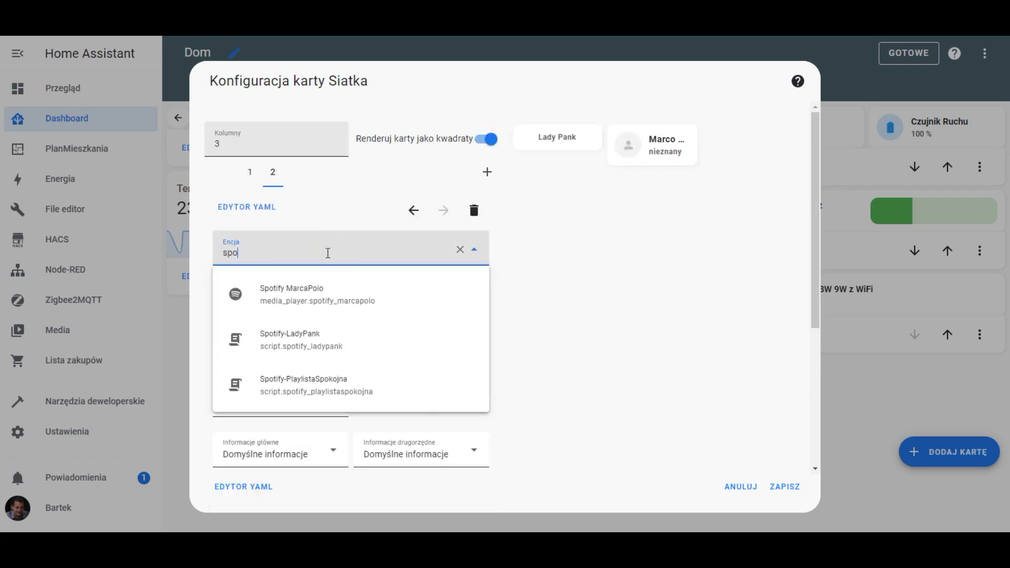
left_click(300, 289)
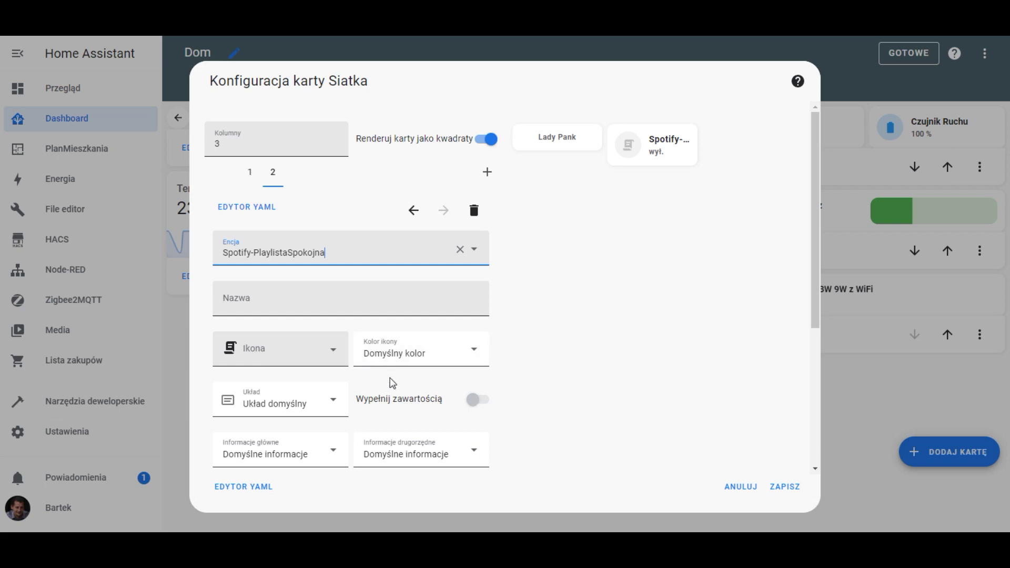
Set the second card's layout to Układ pionowy, primary information to Brak and secondary information to Nazwa.
left_click(330, 405)
left_click(291, 363)
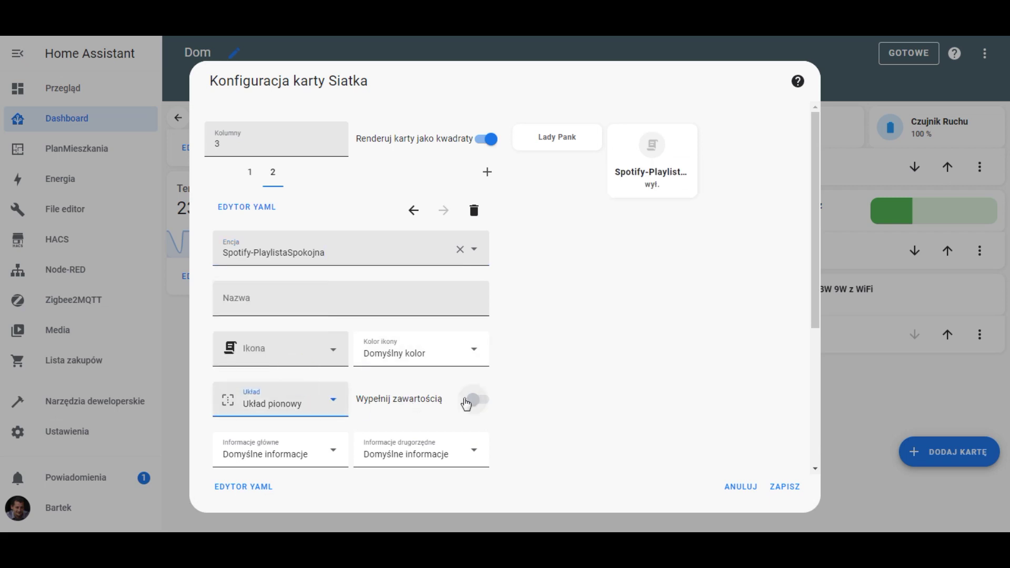
scroll(368, 400, "down", 1)
left_click(300, 388)
left_click(276, 358)
left_click(396, 388)
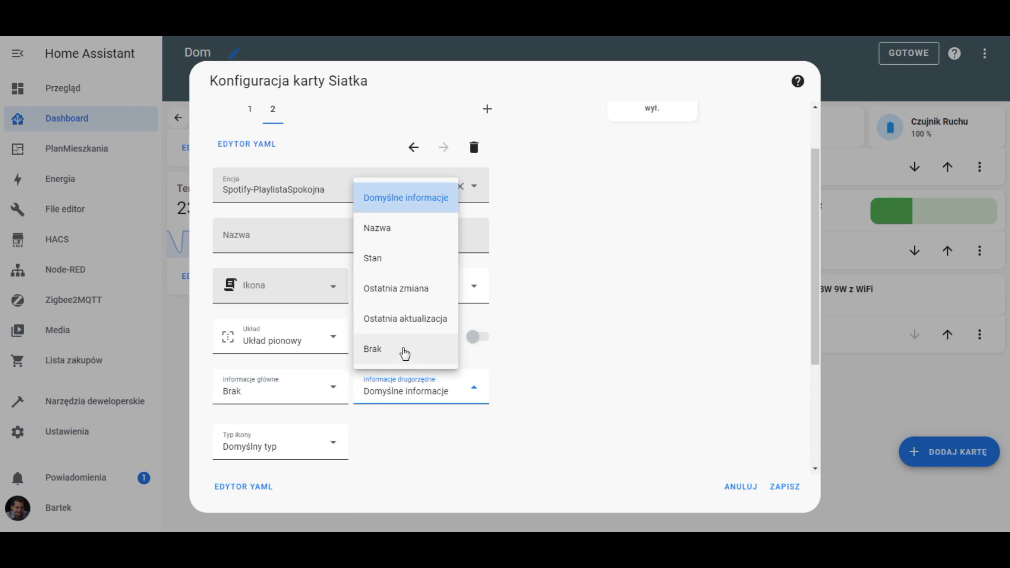
left_click(386, 232)
Name the second card Muzyka Spokojna and set its icon type to Brak.
scroll(298, 296, "up", 2)
left_click(302, 298)
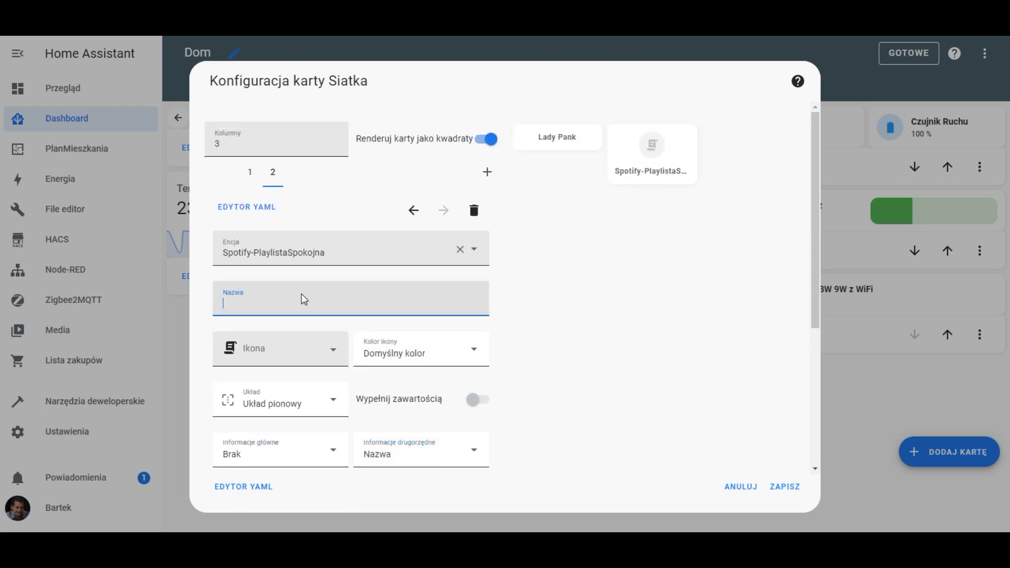
type("Muzyka Spokojna")
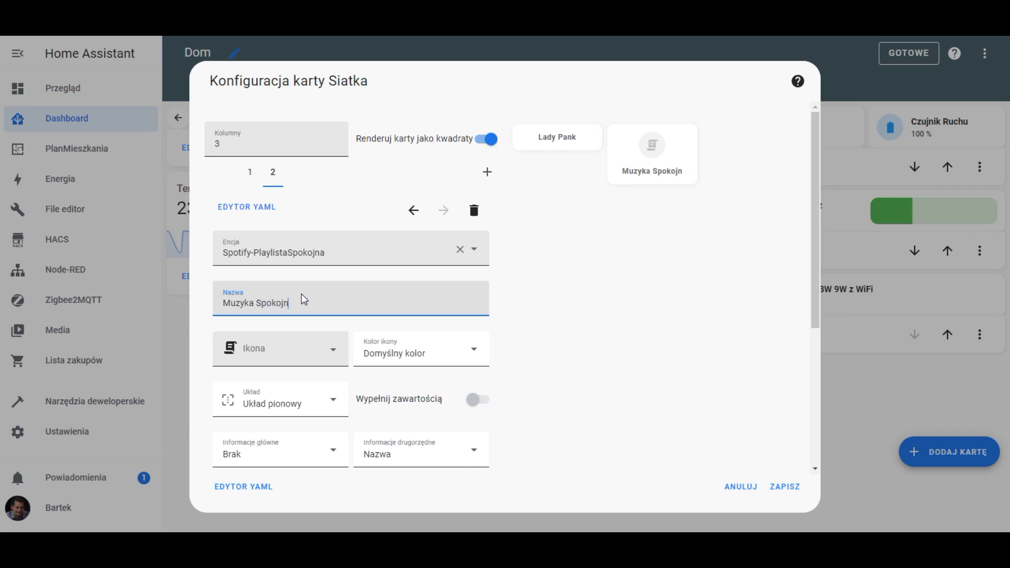
scroll(541, 266, "down", 3)
left_click(279, 383)
left_click(256, 345)
scroll(400, 350, "up", 3)
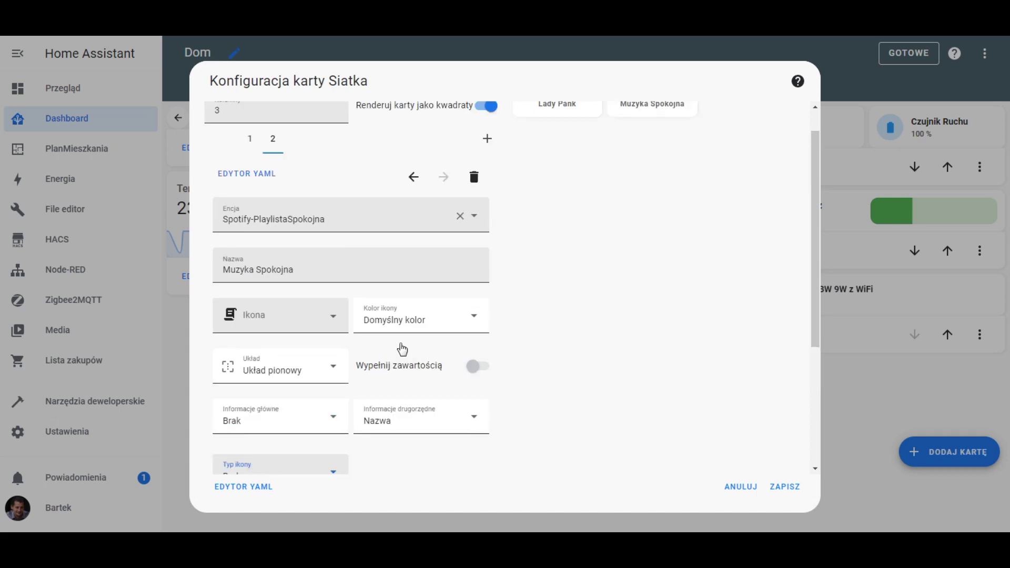
Set the Siatka card's number of columns to 2 and save the card.
left_click(232, 140)
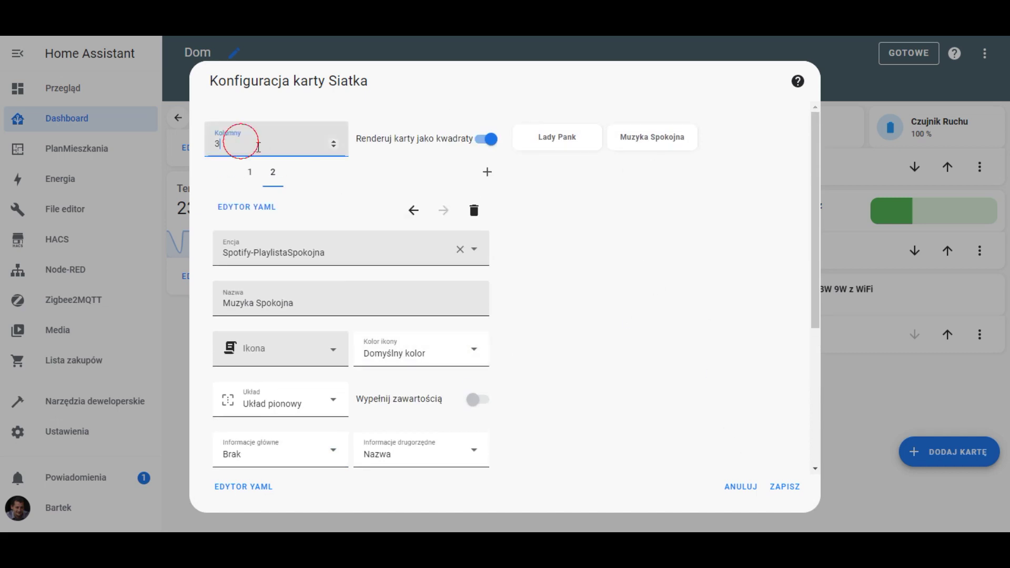
left_click(335, 148)
left_click(784, 484)
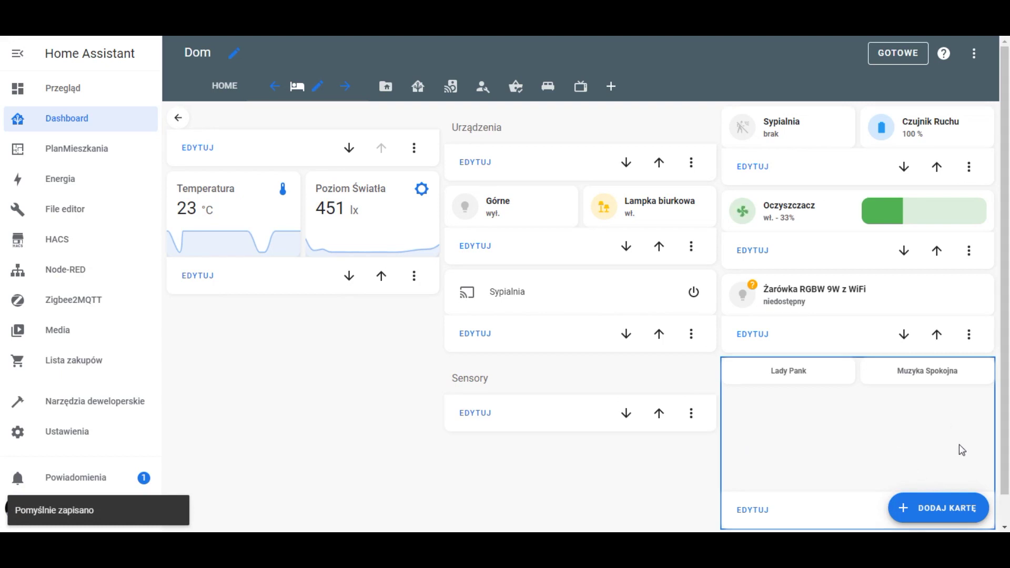
Reopen the Siatka card's configuration, turn off rendering its cards as squares and save it.
left_click(753, 508)
left_click(478, 141)
left_click(786, 487)
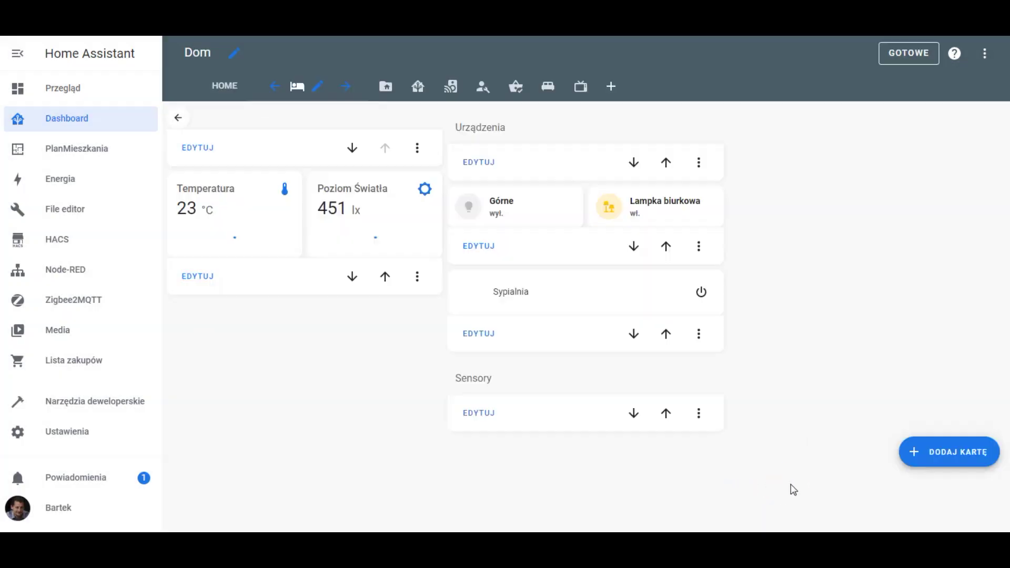
Move the Lady Pank and Muzyka Spokojna grid up to the end of the Urządzenia section and finish editing the dashboard.
left_click(946, 403)
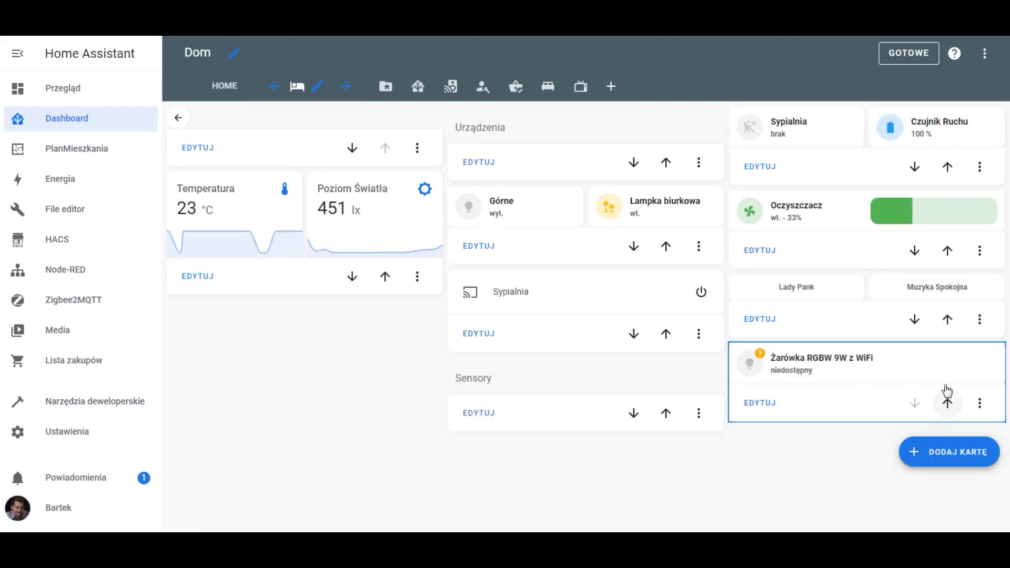
left_click(947, 319)
left_click(946, 239)
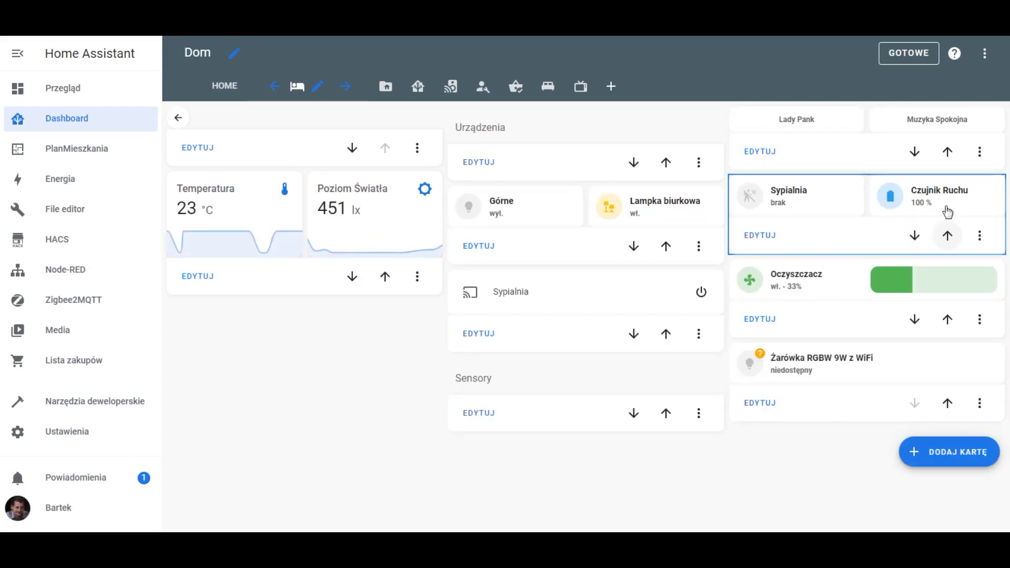
left_click(947, 151)
left_click(908, 53)
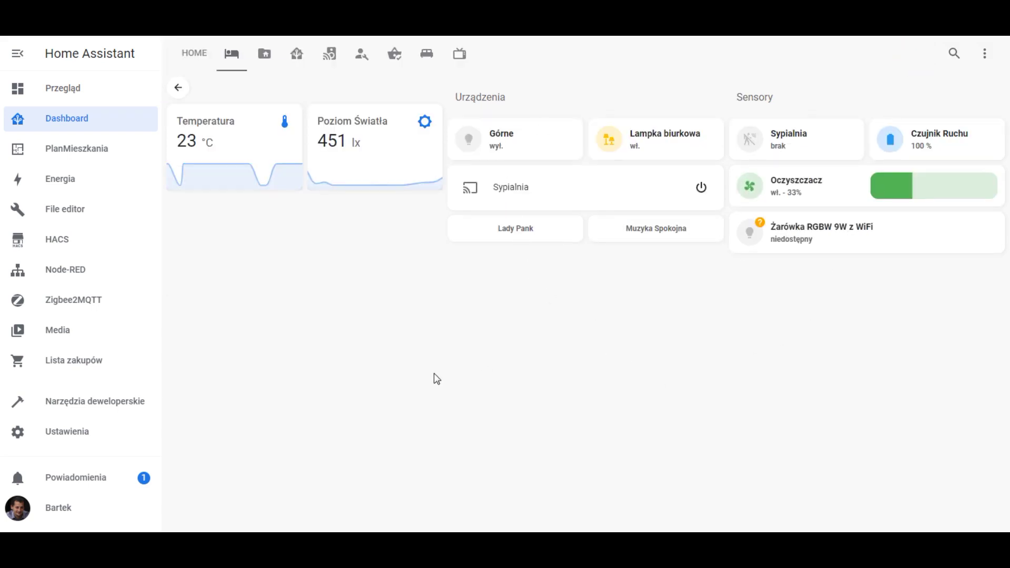
Test the Lady Pank card on the dashboard and close its details dialog.
left_click(523, 230)
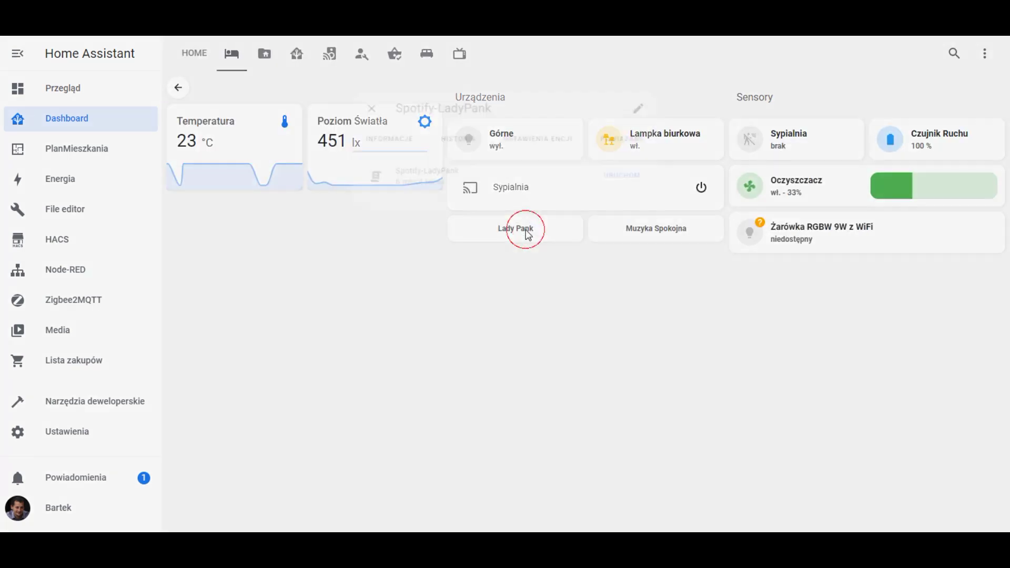
left_click(351, 81)
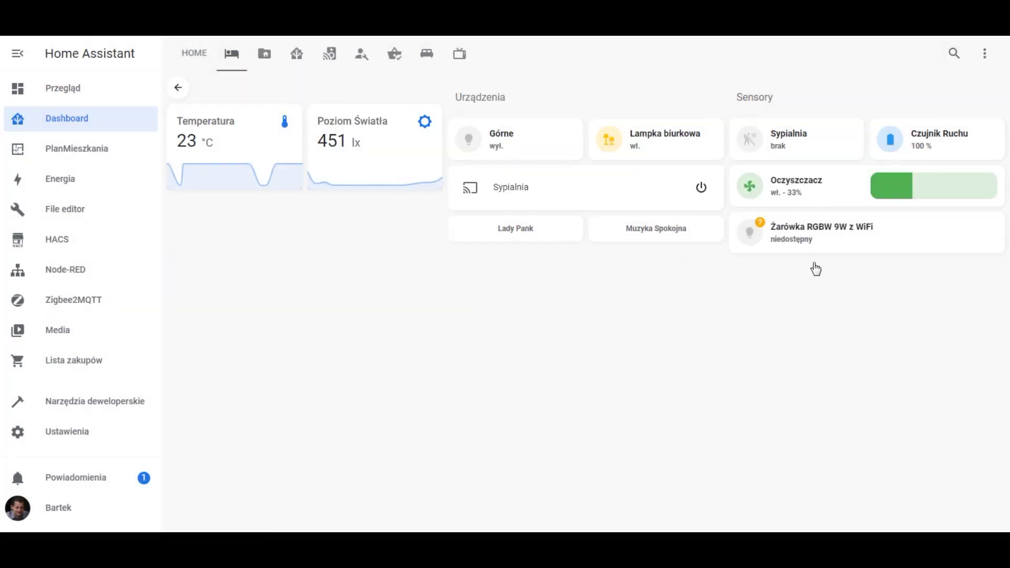
Reopen the Siatka card for editing and set the Lady Pank card's tap action to Wywołaj usługę.
left_click(985, 54)
left_click(932, 90)
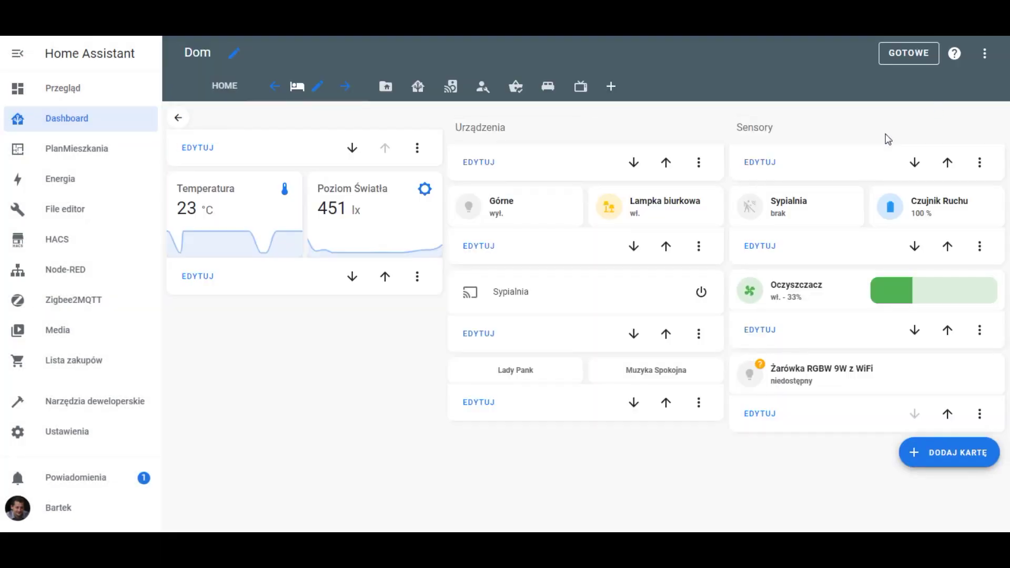
left_click(478, 407)
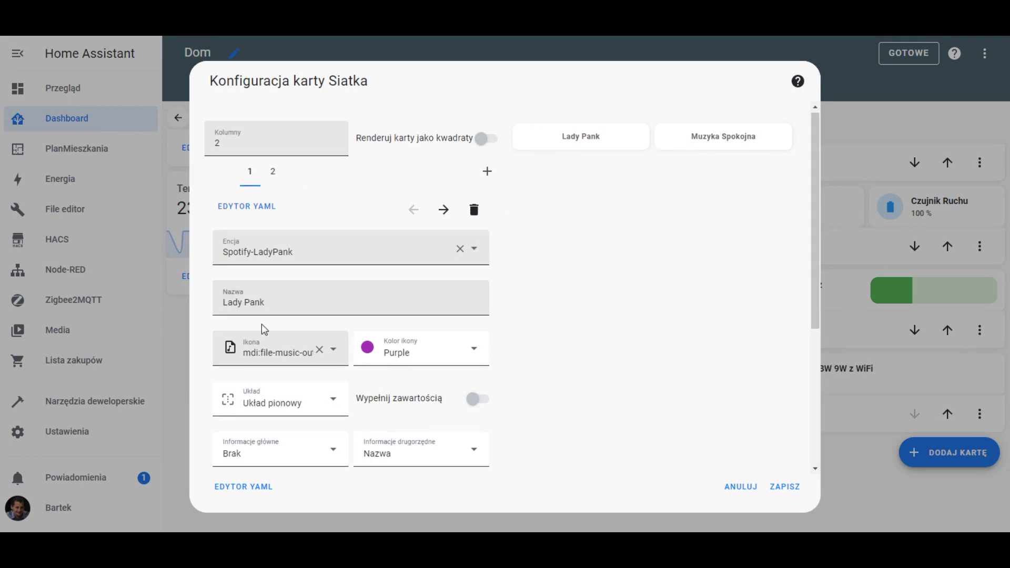
scroll(313, 341, "down", 3)
scroll(338, 354, "down", 2)
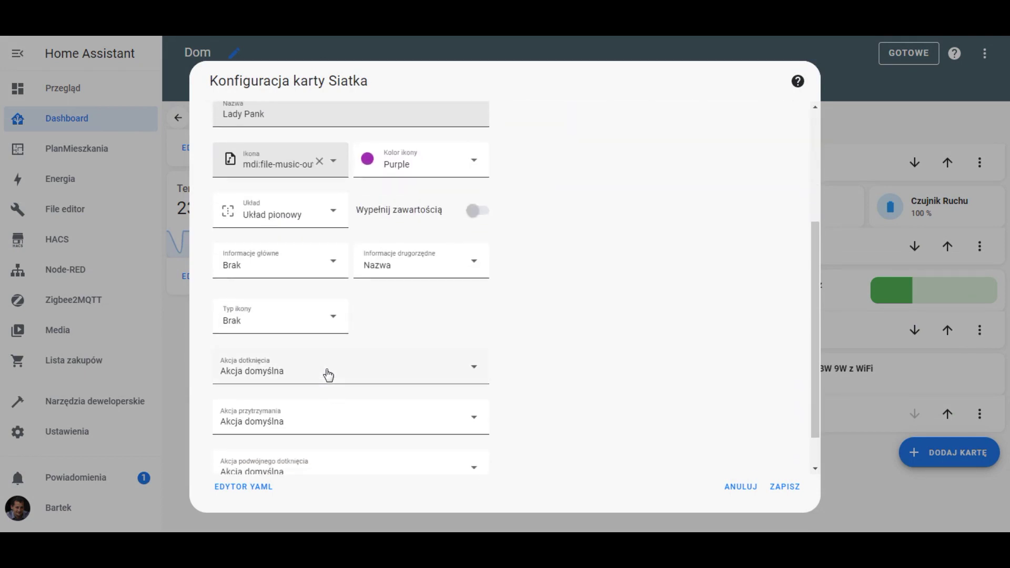
left_click(323, 372)
left_click(290, 302)
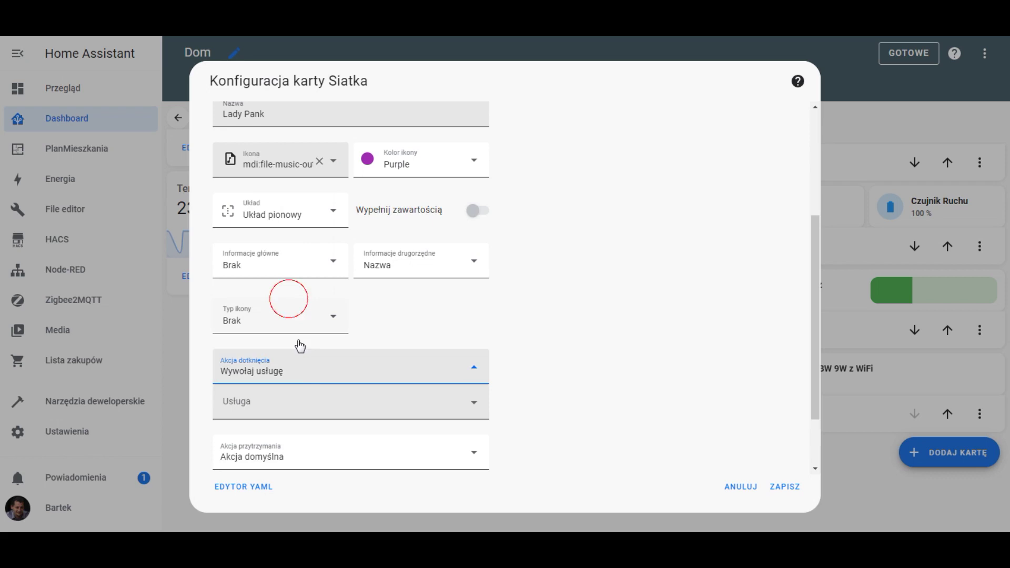
Choose Skrypt: Spotify-LadyPank as the service called by the Lady Pank card's tap action.
left_click(305, 398)
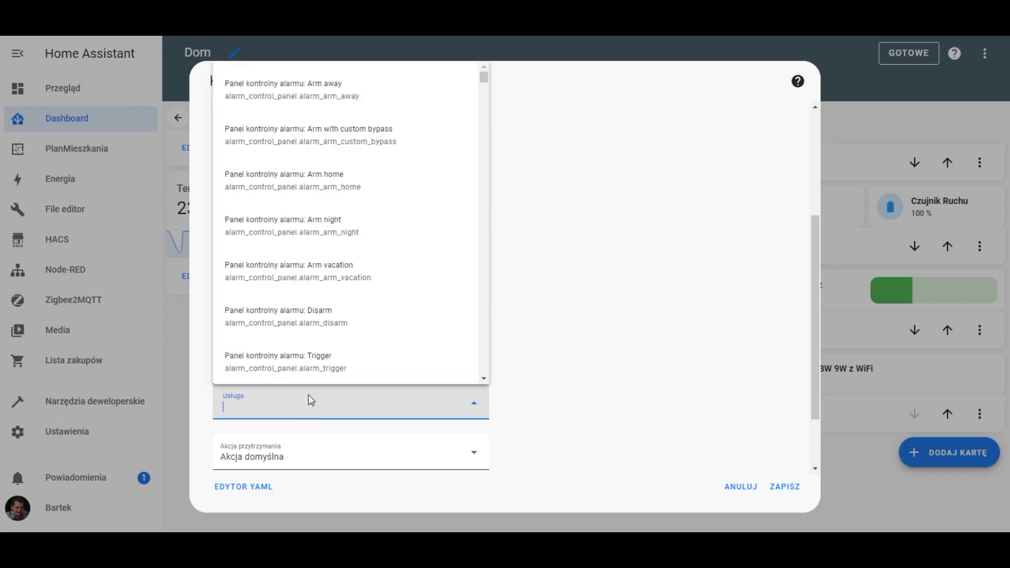
type("ladu")
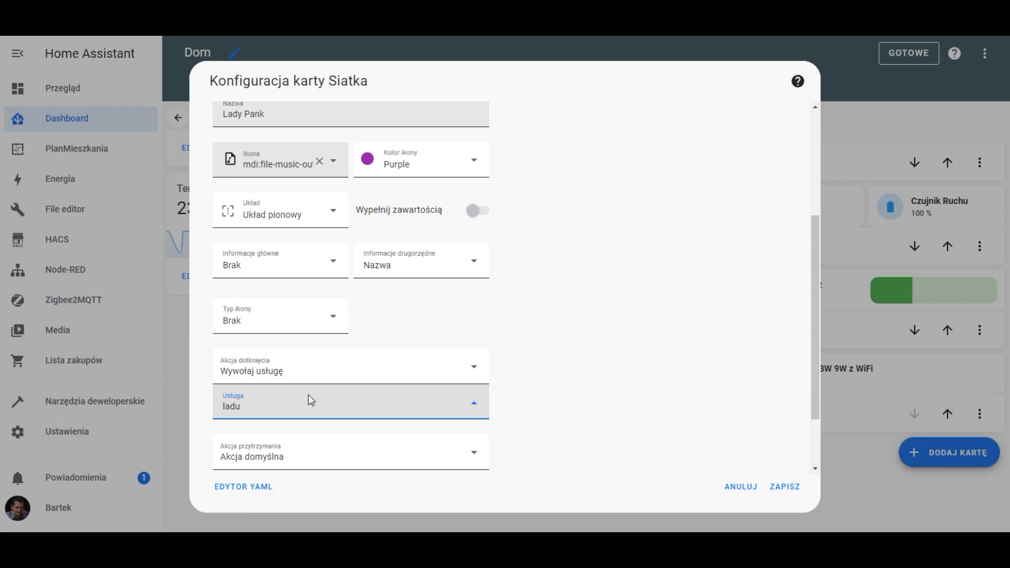
key("BackSpace")
type("y")
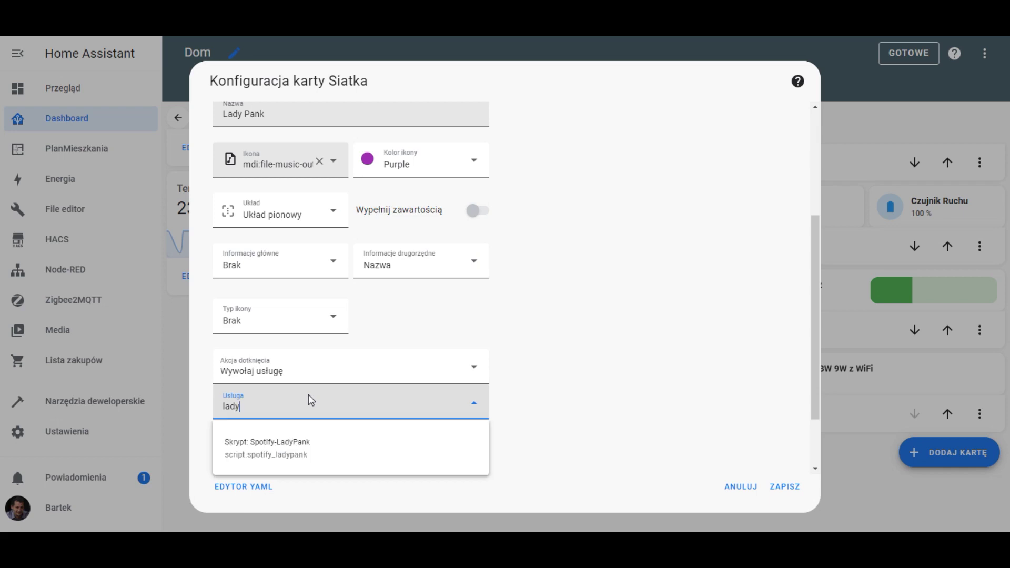
left_click(301, 453)
left_click(513, 317)
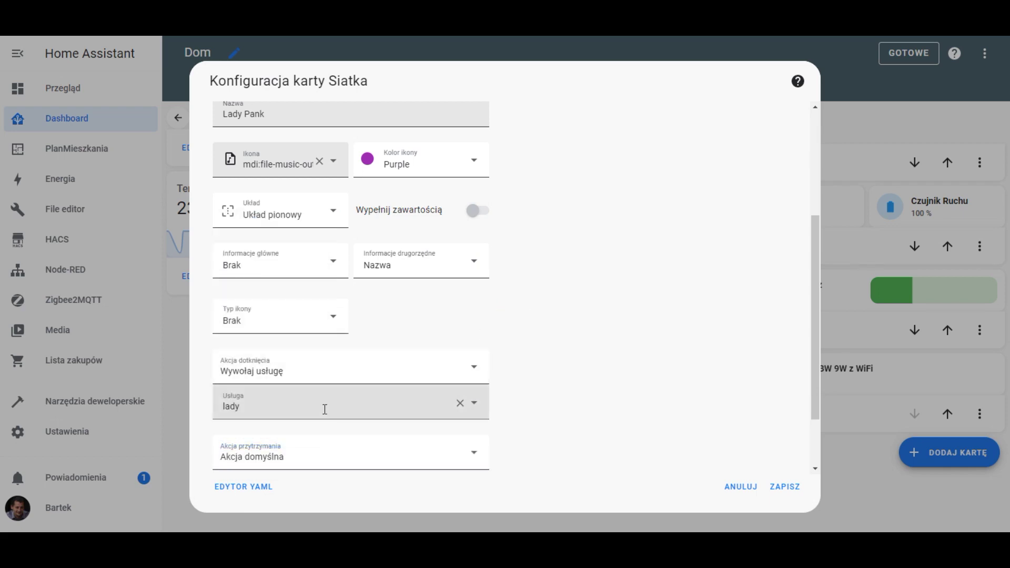
left_click(324, 405)
key("BackSpace")
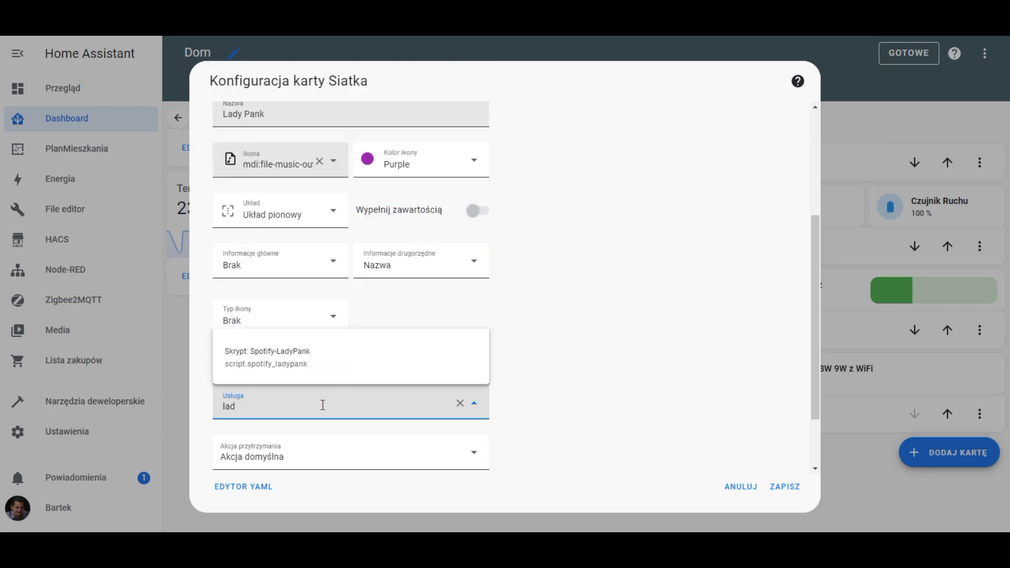
left_click(264, 363)
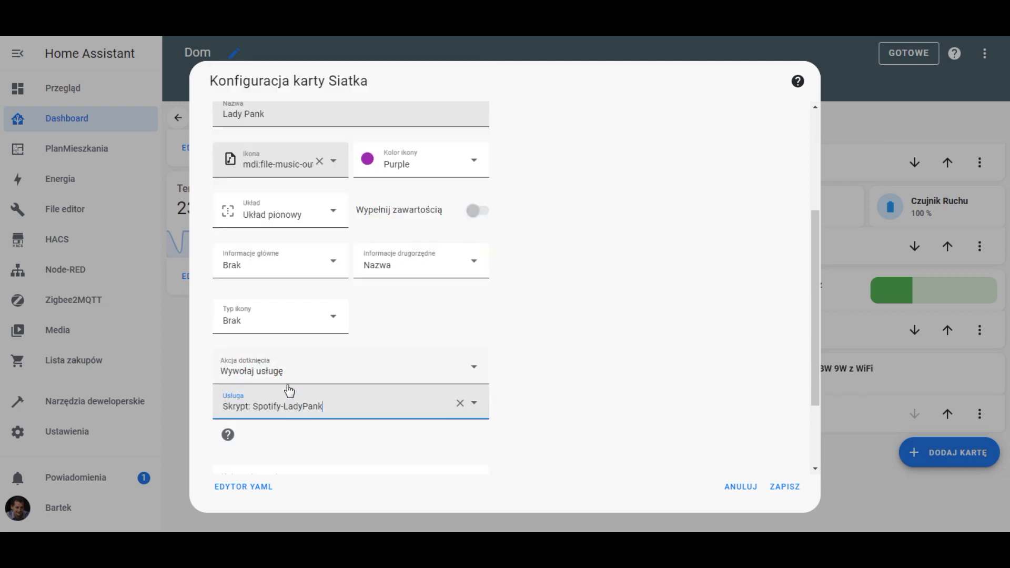
Set the Lady Pank card's hold and double-tap actions to Brak akcji, save the grid and finish editing the dashboard.
scroll(343, 398, "down", 2)
left_click(338, 383)
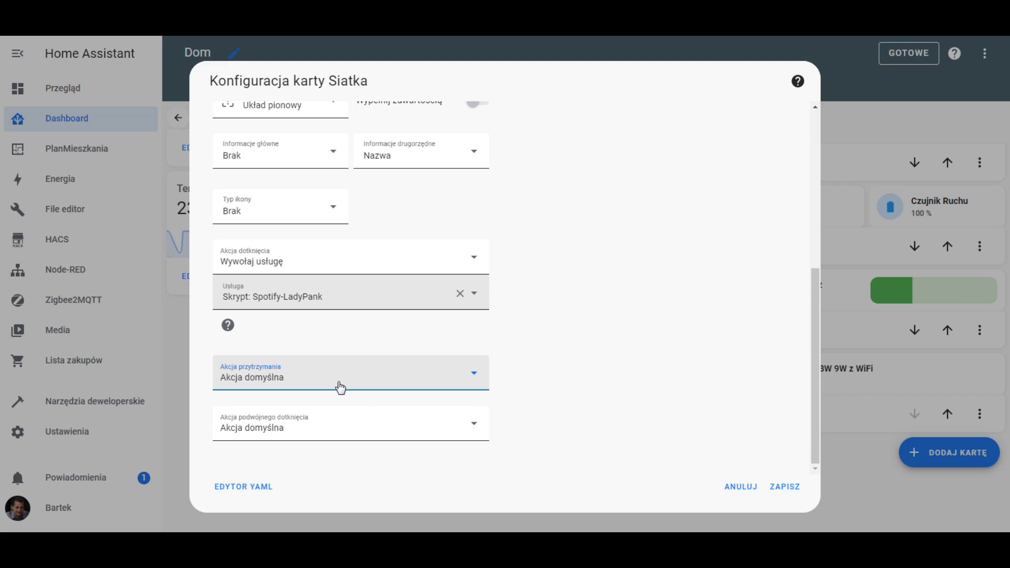
left_click(271, 336)
left_click(282, 426)
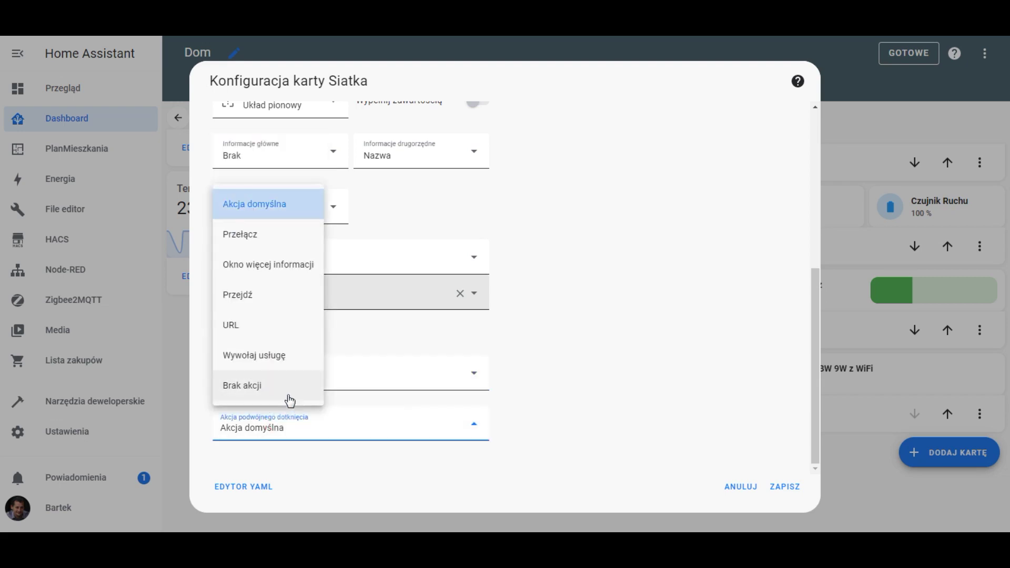
left_click(284, 394)
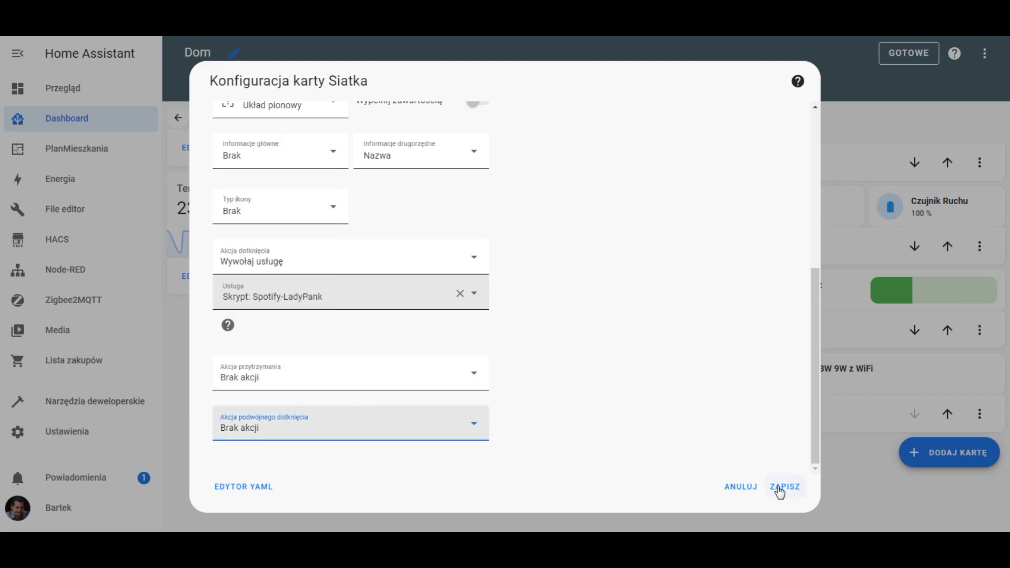
left_click(783, 487)
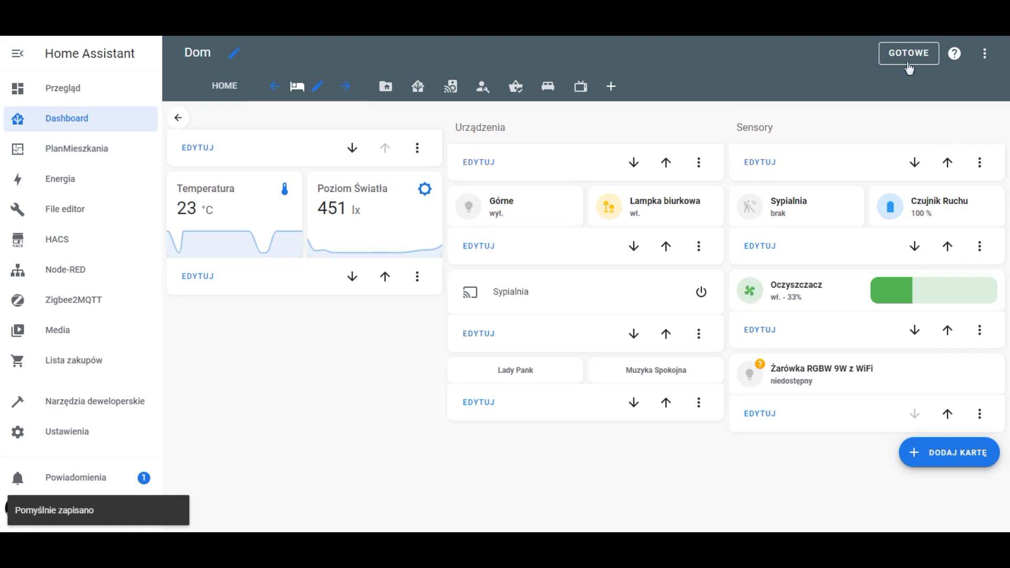
left_click(908, 55)
Test the Lady Pank card on the dashboard, raise the Sypialnia player's volume and turn the player off.
left_click(518, 235)
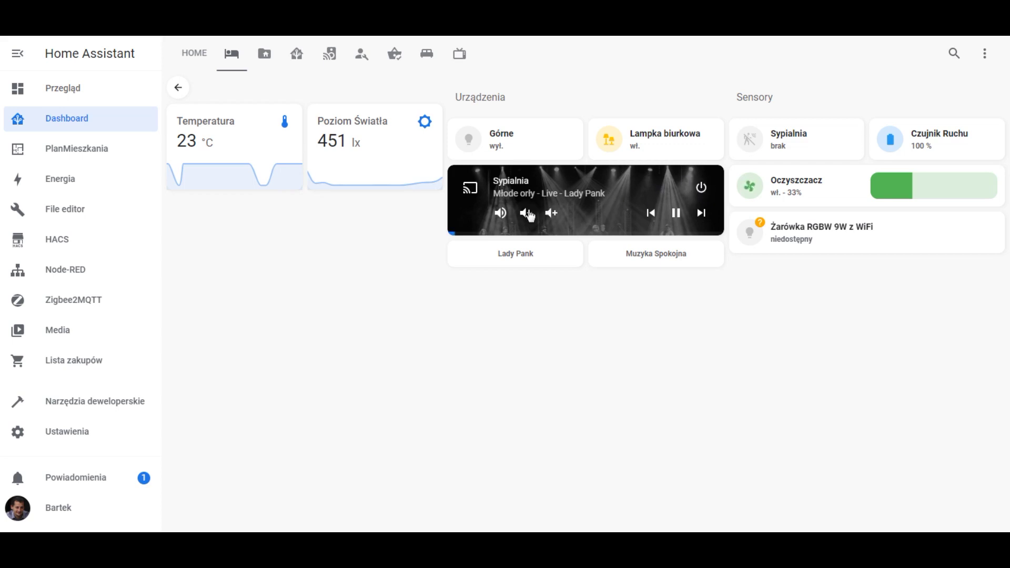
left_click(551, 213)
left_click(700, 190)
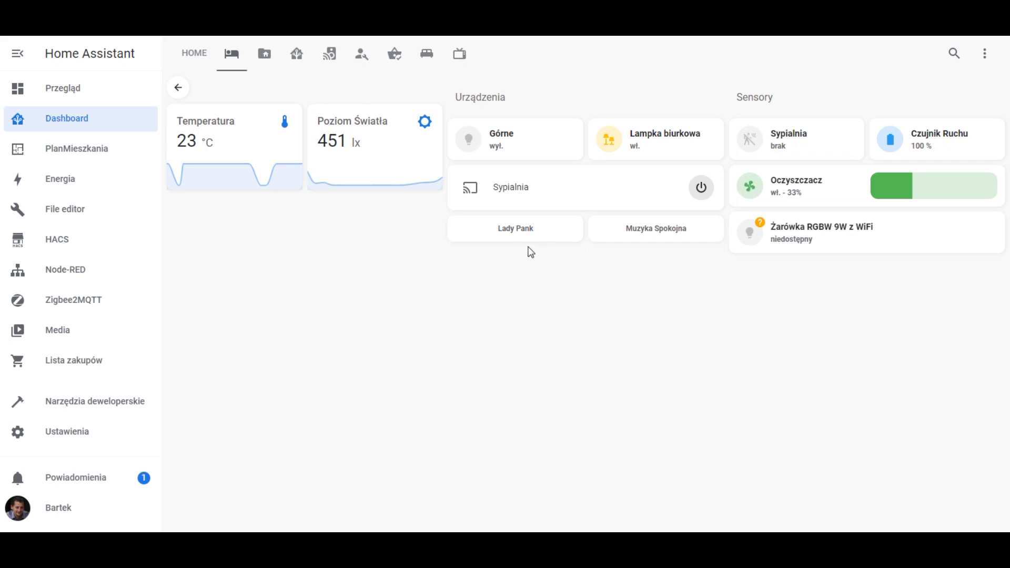
Reopen the dashboard for editing.
left_click(984, 53)
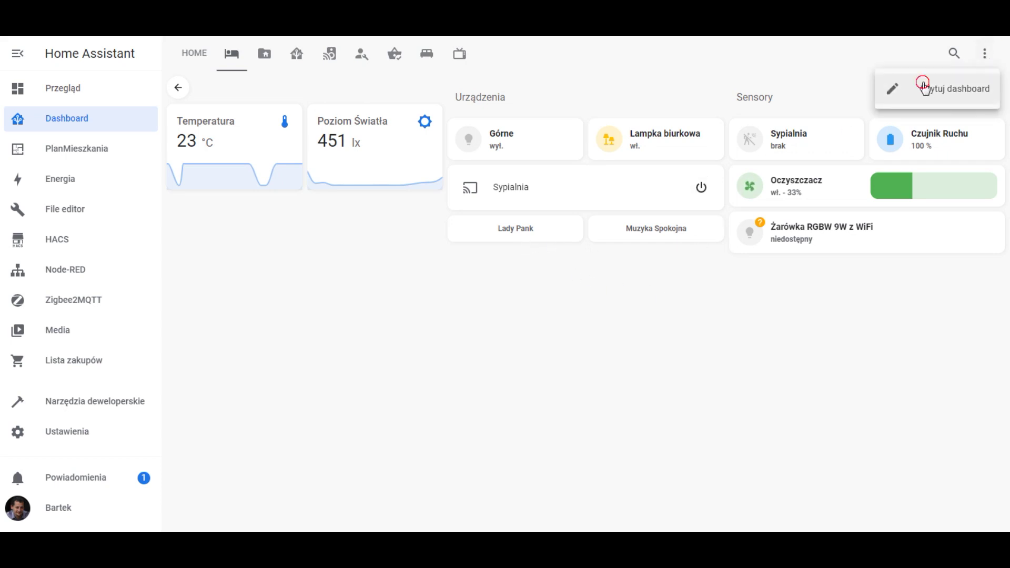
left_click(924, 88)
left_click(900, 453)
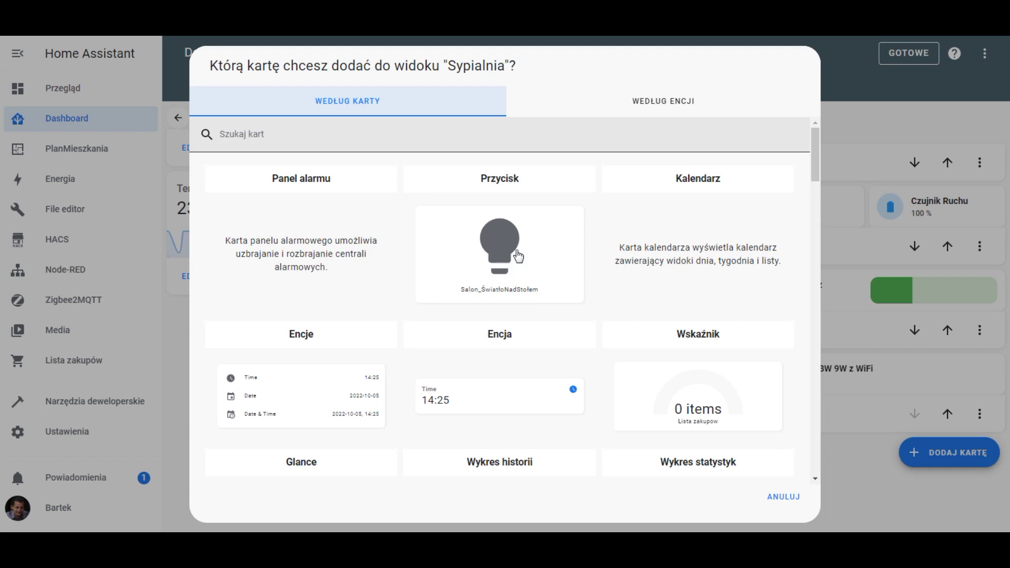
scroll(513, 242, "down", 2)
scroll(513, 242, "up", 2)
left_click(779, 496)
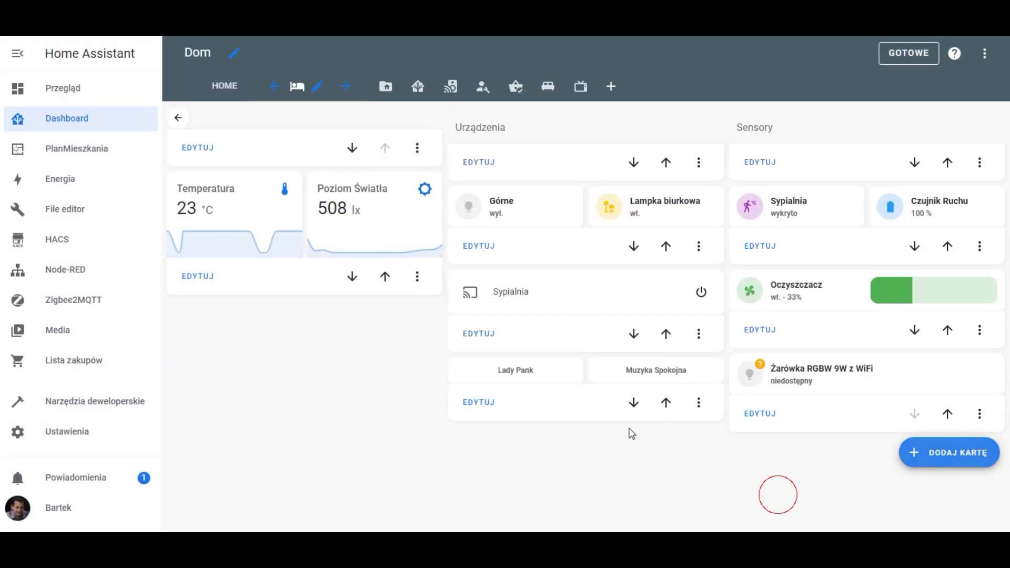
Set the Lady Pank and Muzyka Spokojna grid to 3 columns and add a Przycisk card as its third card.
left_click(488, 405)
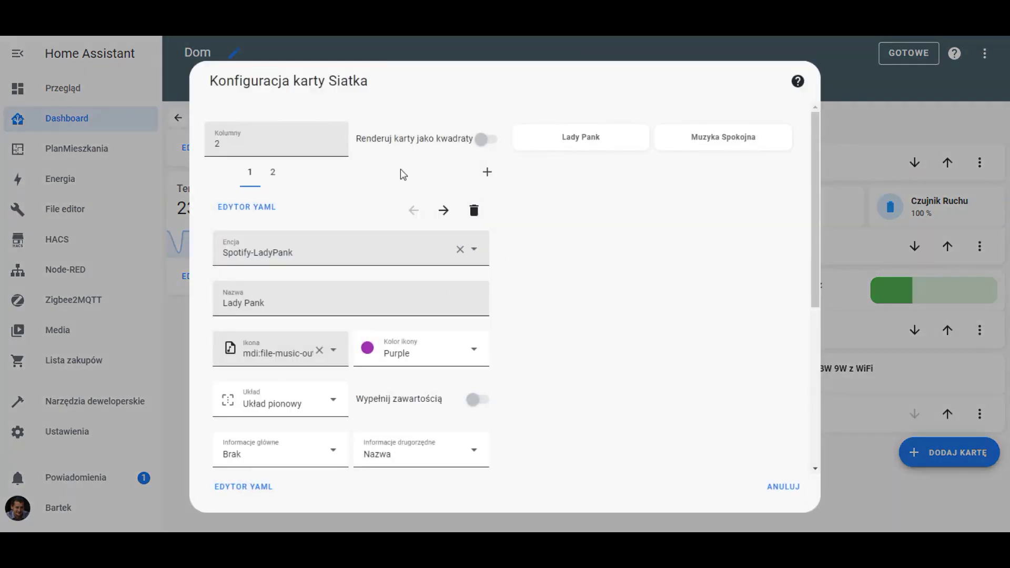
left_click(272, 173)
left_click(242, 145)
key("Up")
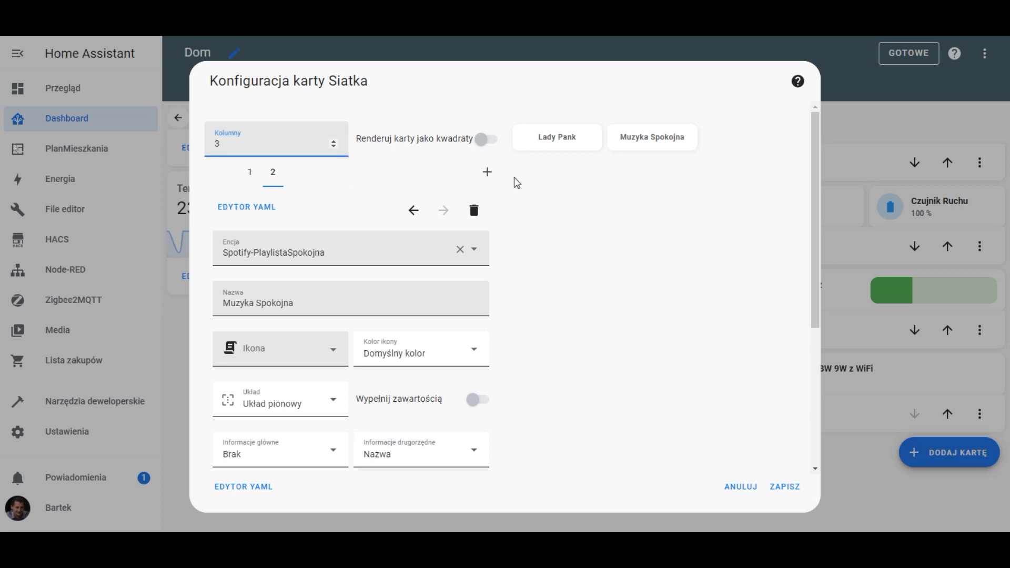
left_click(488, 174)
left_click(341, 430)
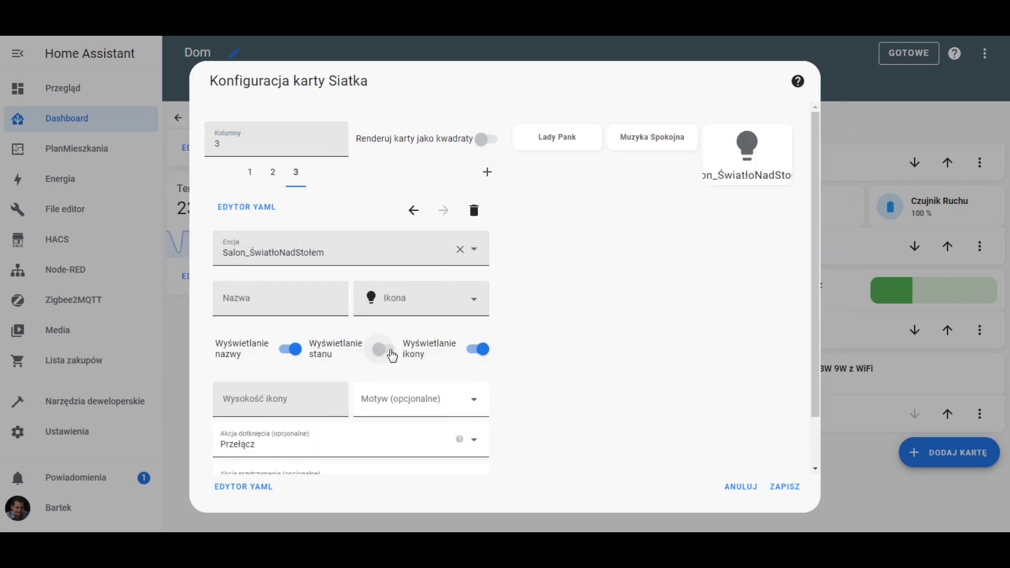
Turn off the third card's icon display and name the card Lady Pank.
left_click(473, 350)
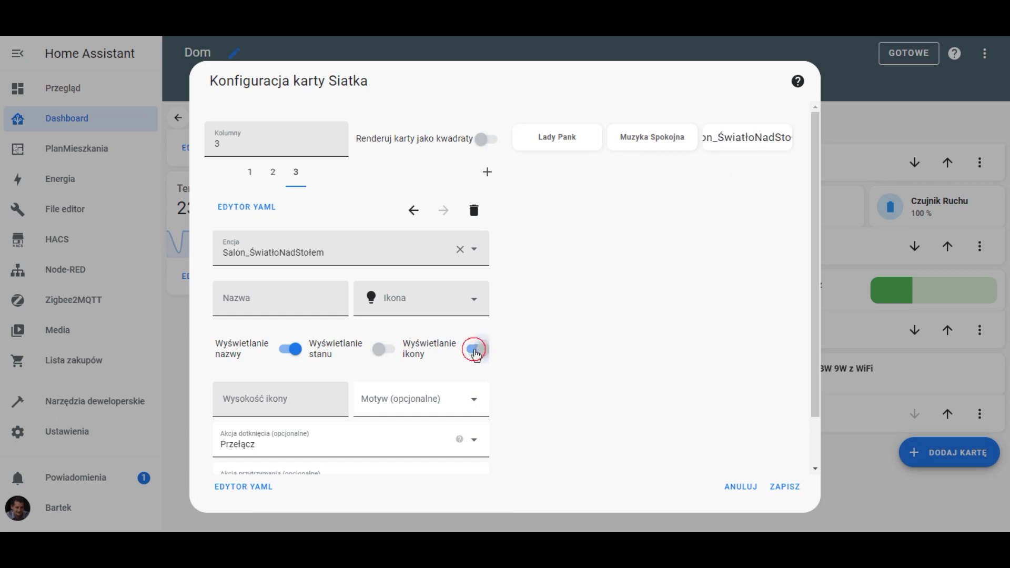
left_click(277, 298)
type("La")
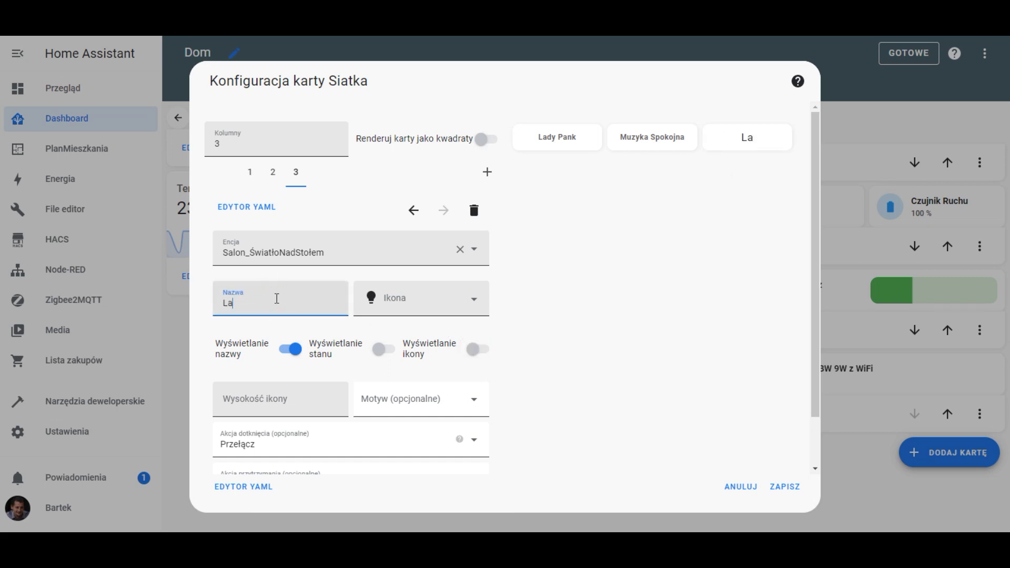
type("dy Pank")
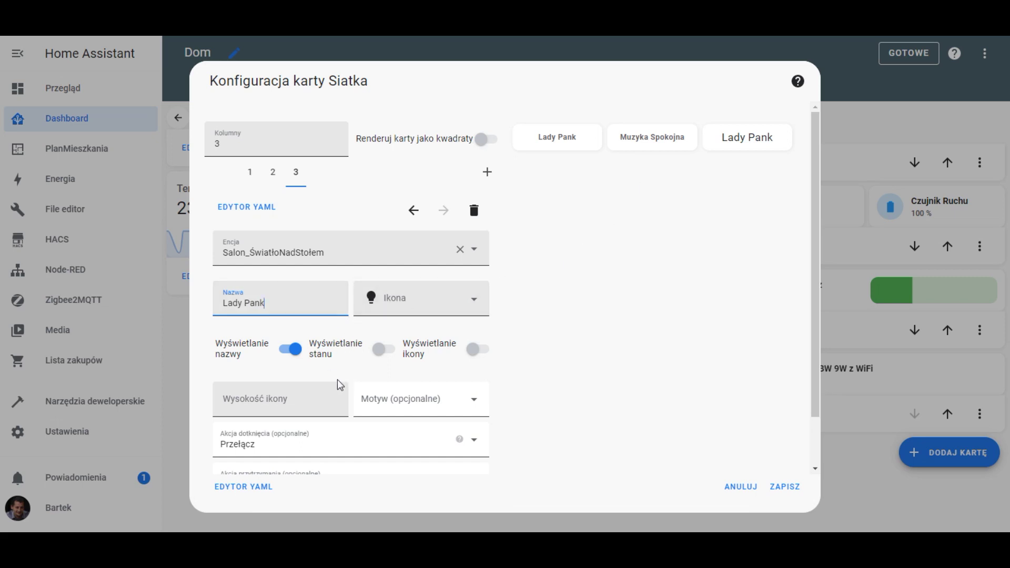
Set the third card's tap action to Wywołaj usługę with the service Skrypt: Spotify-LadyPank, and change its hold action.
scroll(339, 385, "down", 1)
left_click(293, 393)
left_click(283, 318)
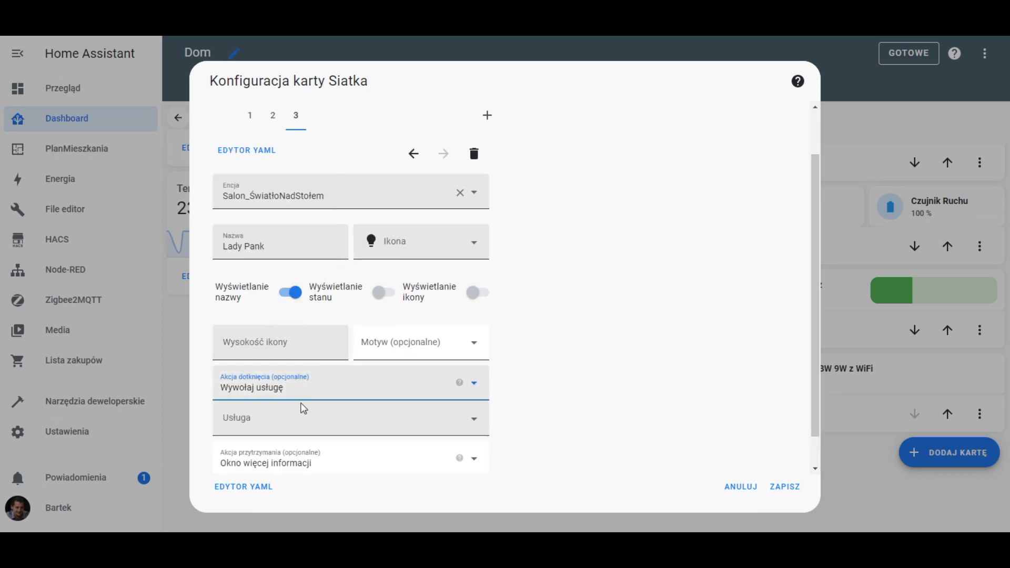
left_click(293, 417)
type("lady")
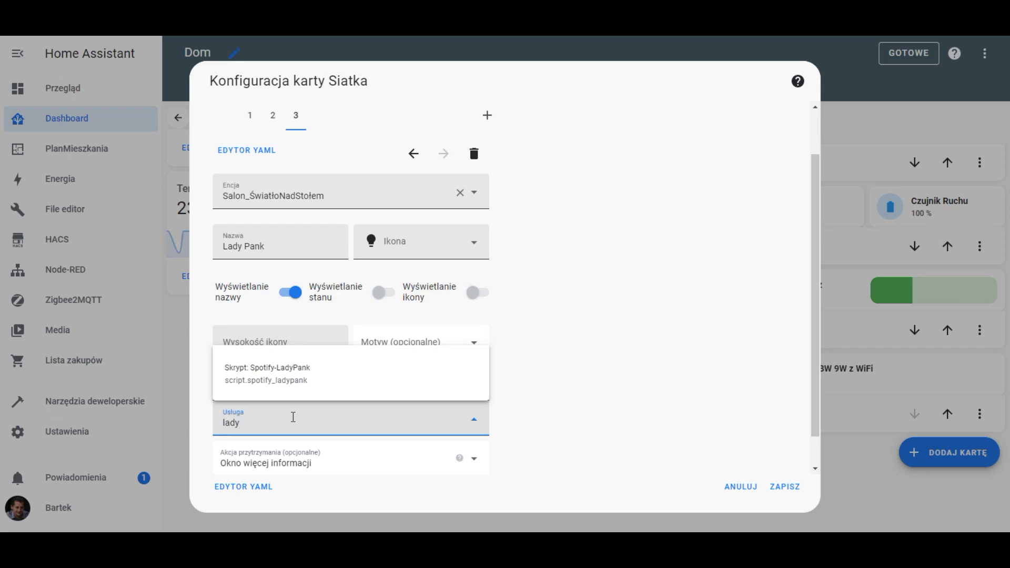
left_click(237, 374)
scroll(379, 397, "down", 2)
left_click(301, 424)
left_click(271, 389)
Set the third card's entity to Sypialnia (media_player.sypialnia), save the grid and finish editing the dashboard.
scroll(315, 326, "up", 3)
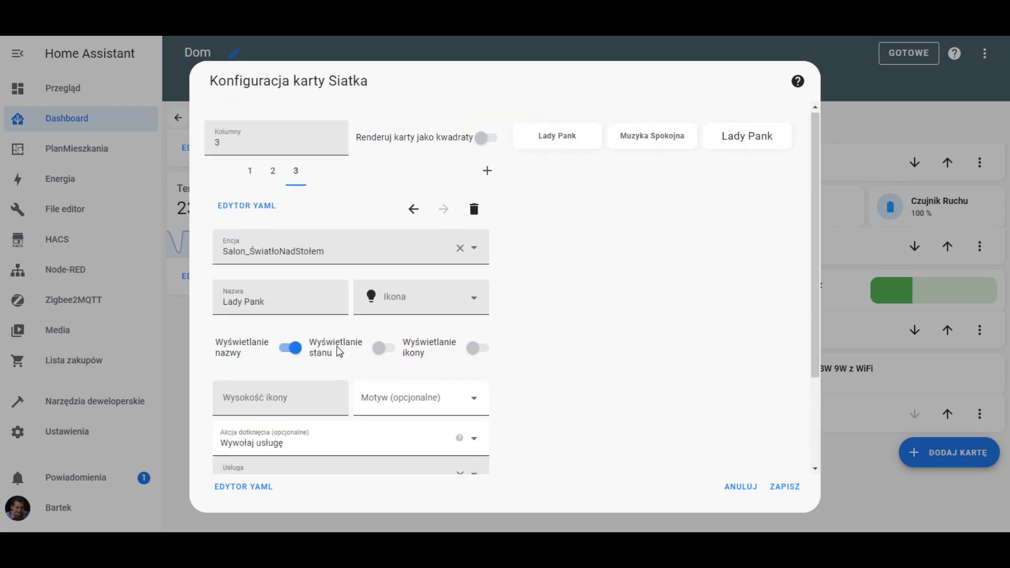
left_click(356, 251)
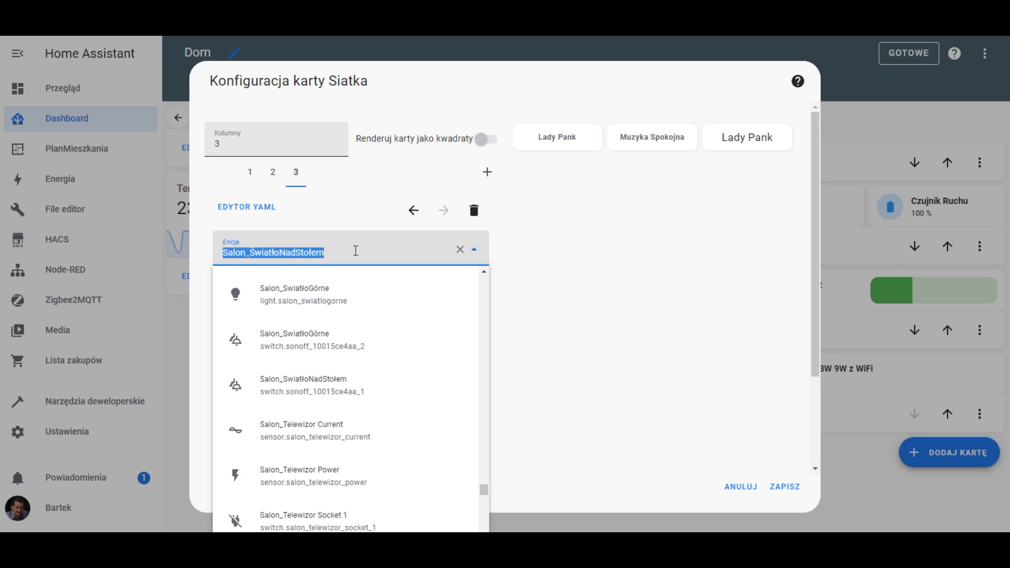
type("Sy")
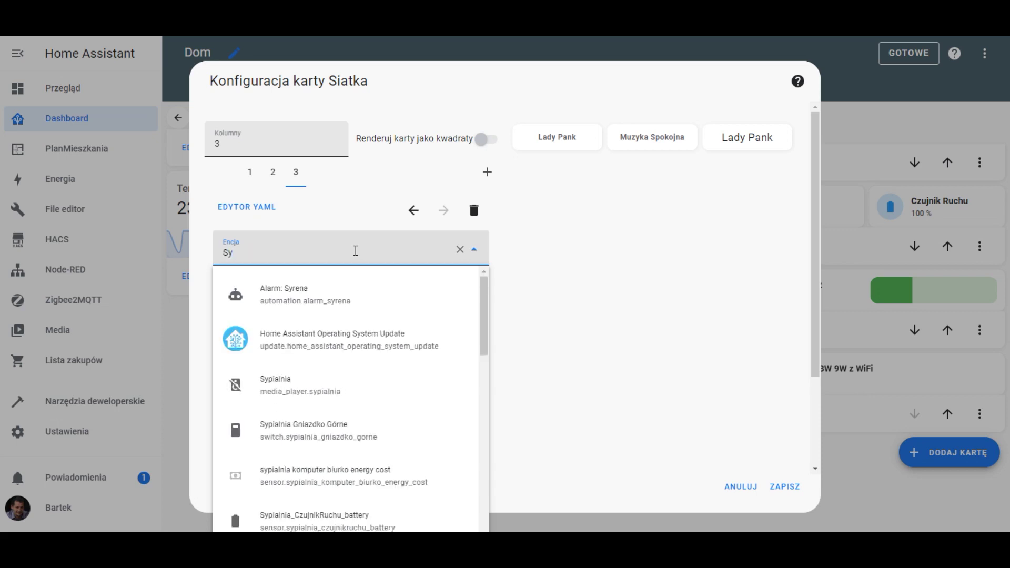
type("pialnia")
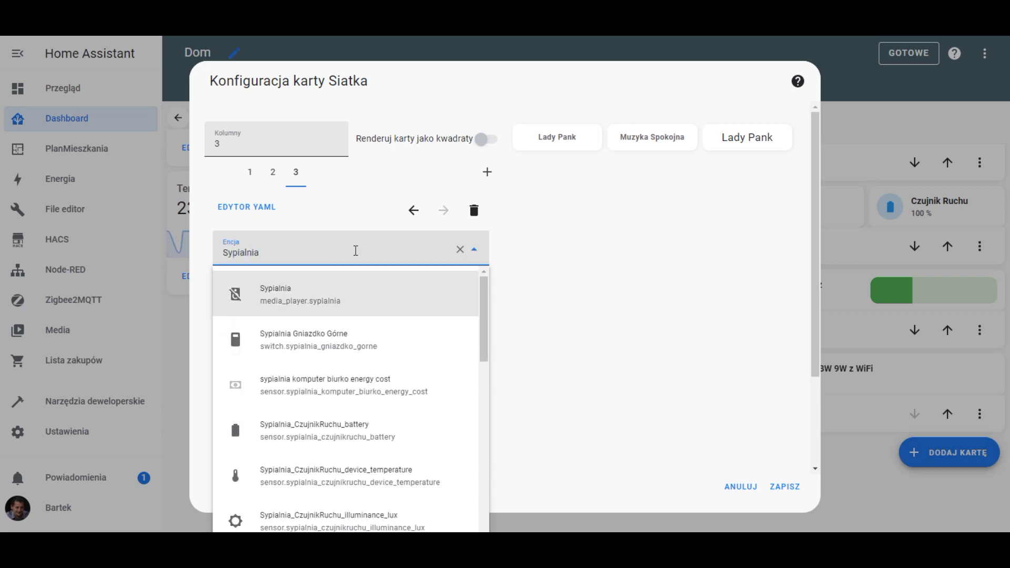
left_click(340, 288)
left_click(785, 487)
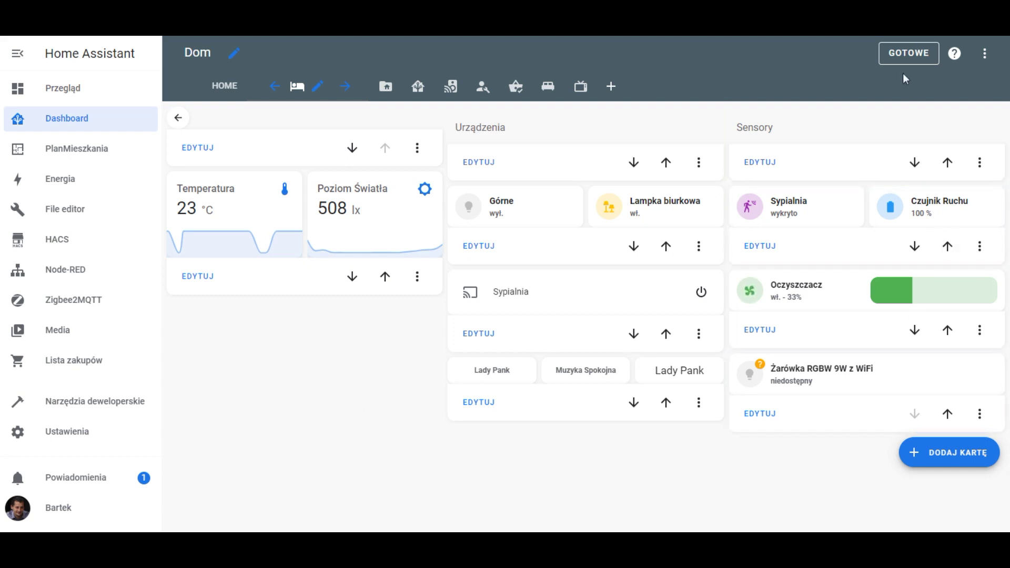
left_click(908, 53)
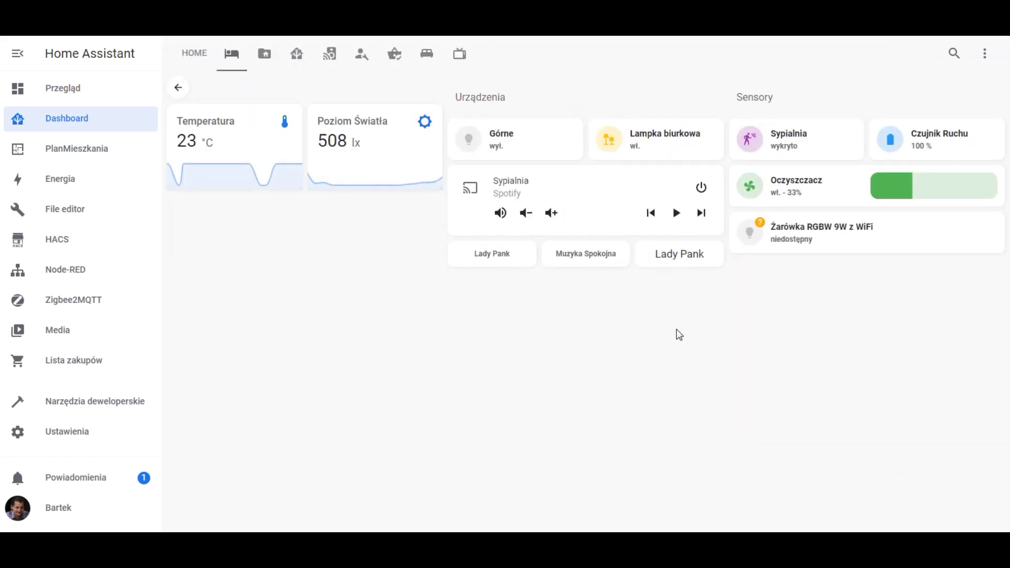
Test the new third Lady Pank card on the dashboard and turn the Sypialnia player off.
left_click(675, 260)
left_click(700, 190)
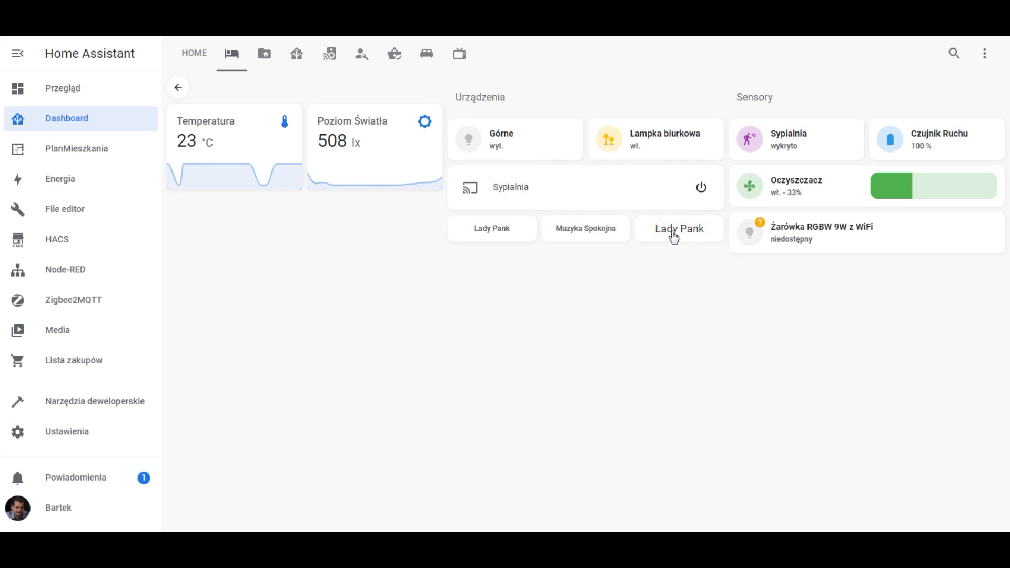
left_click(701, 187)
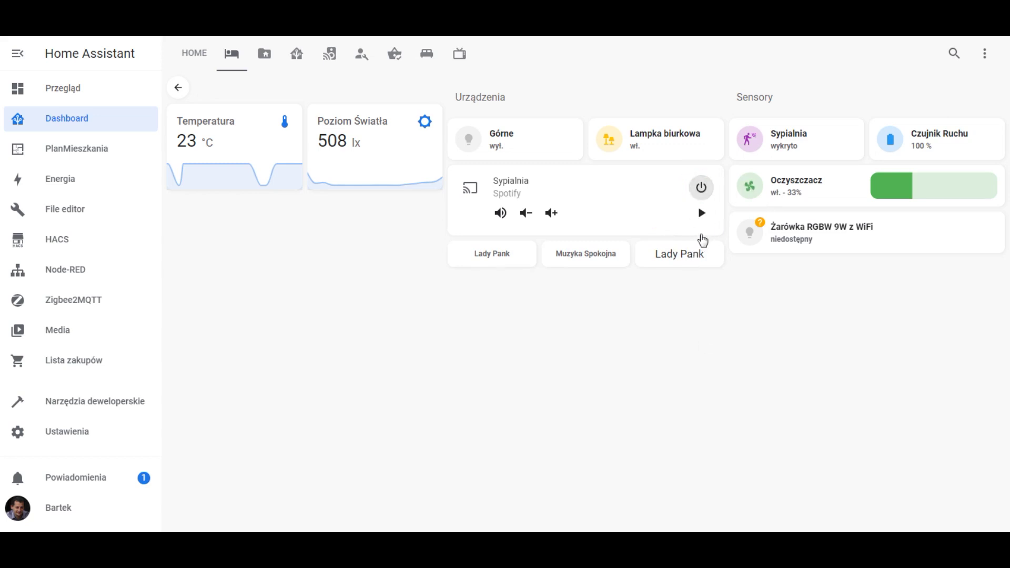
left_click(701, 190)
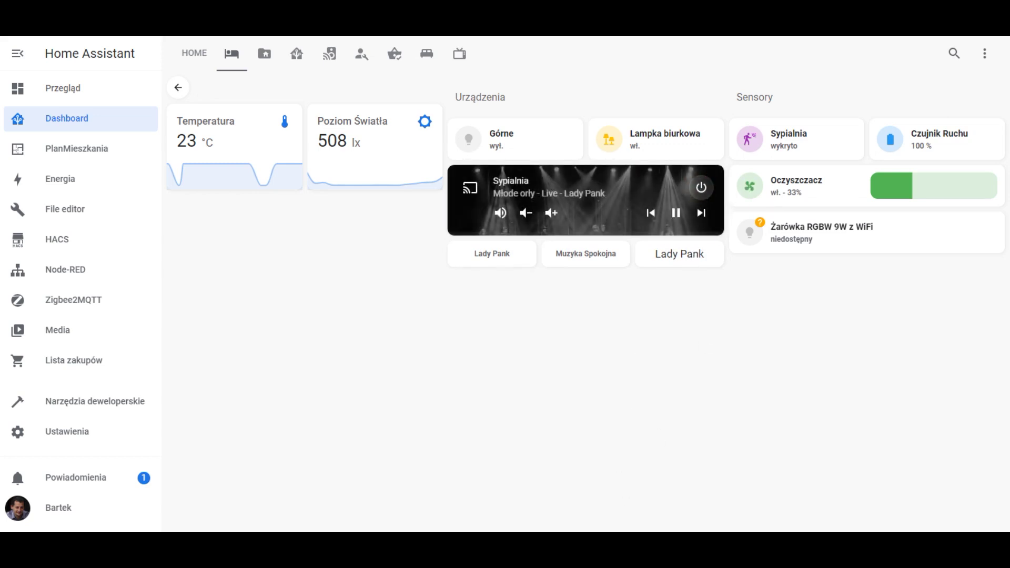